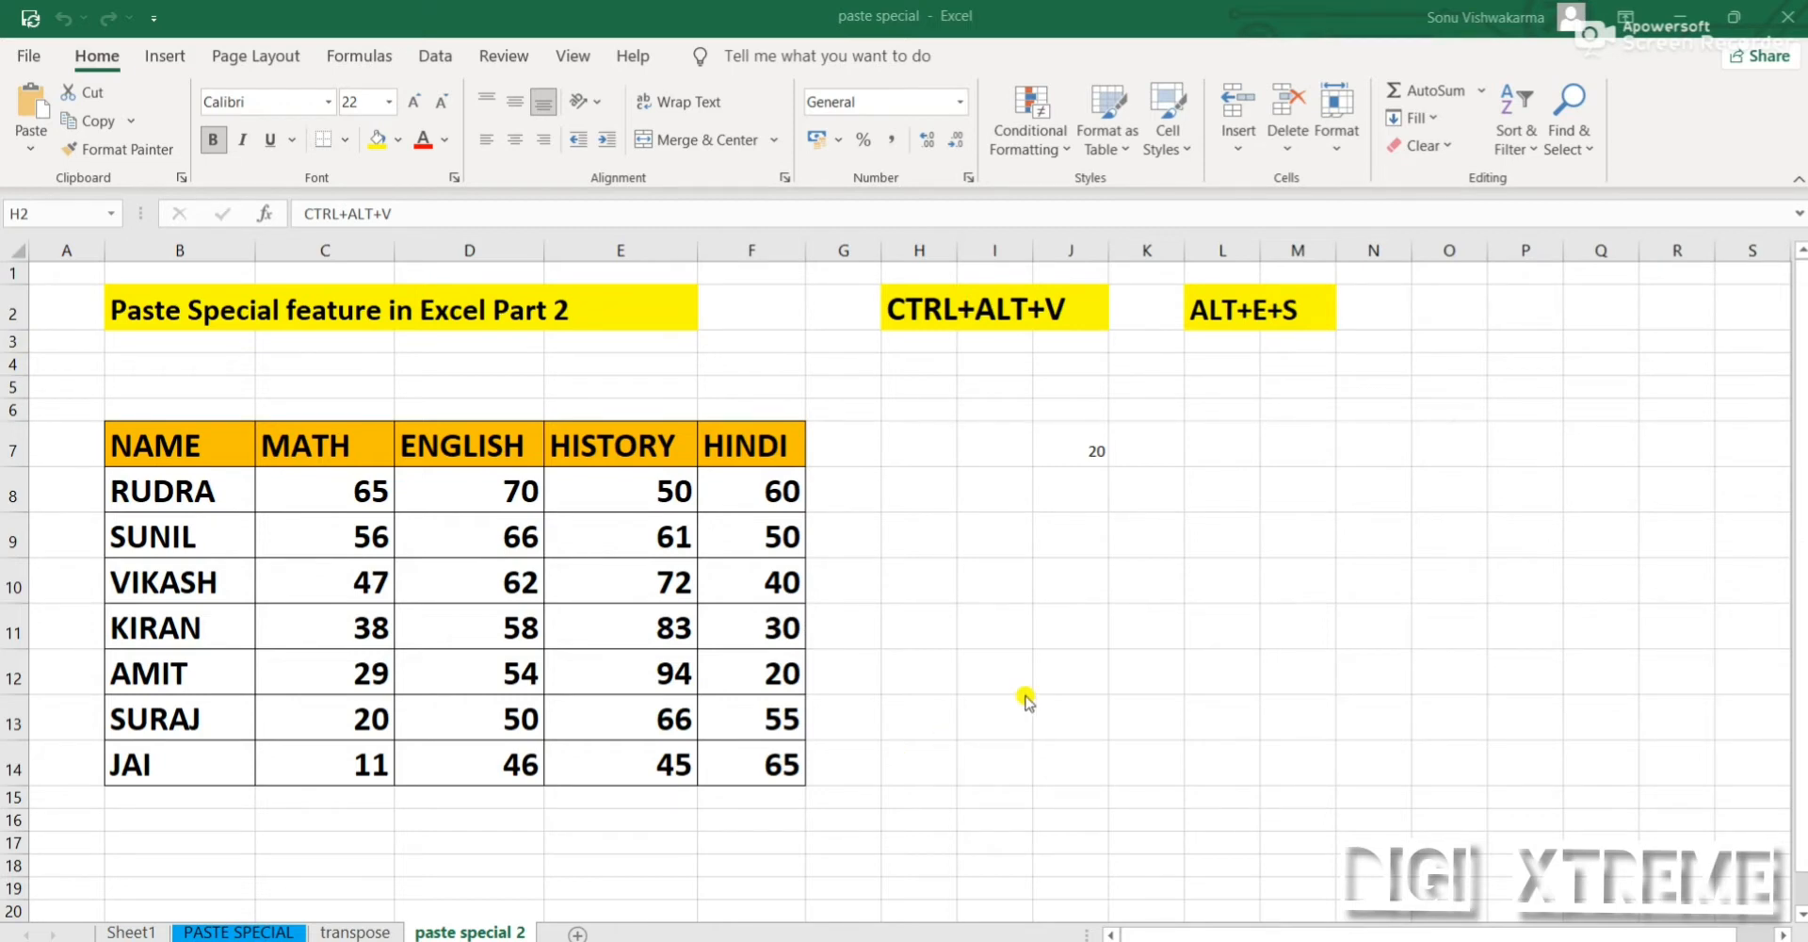
# Bring up the Paste Special options for the copied marks table and cancel without pasting
pyautogui.hotkey('ctrl', 'alt', 'v')
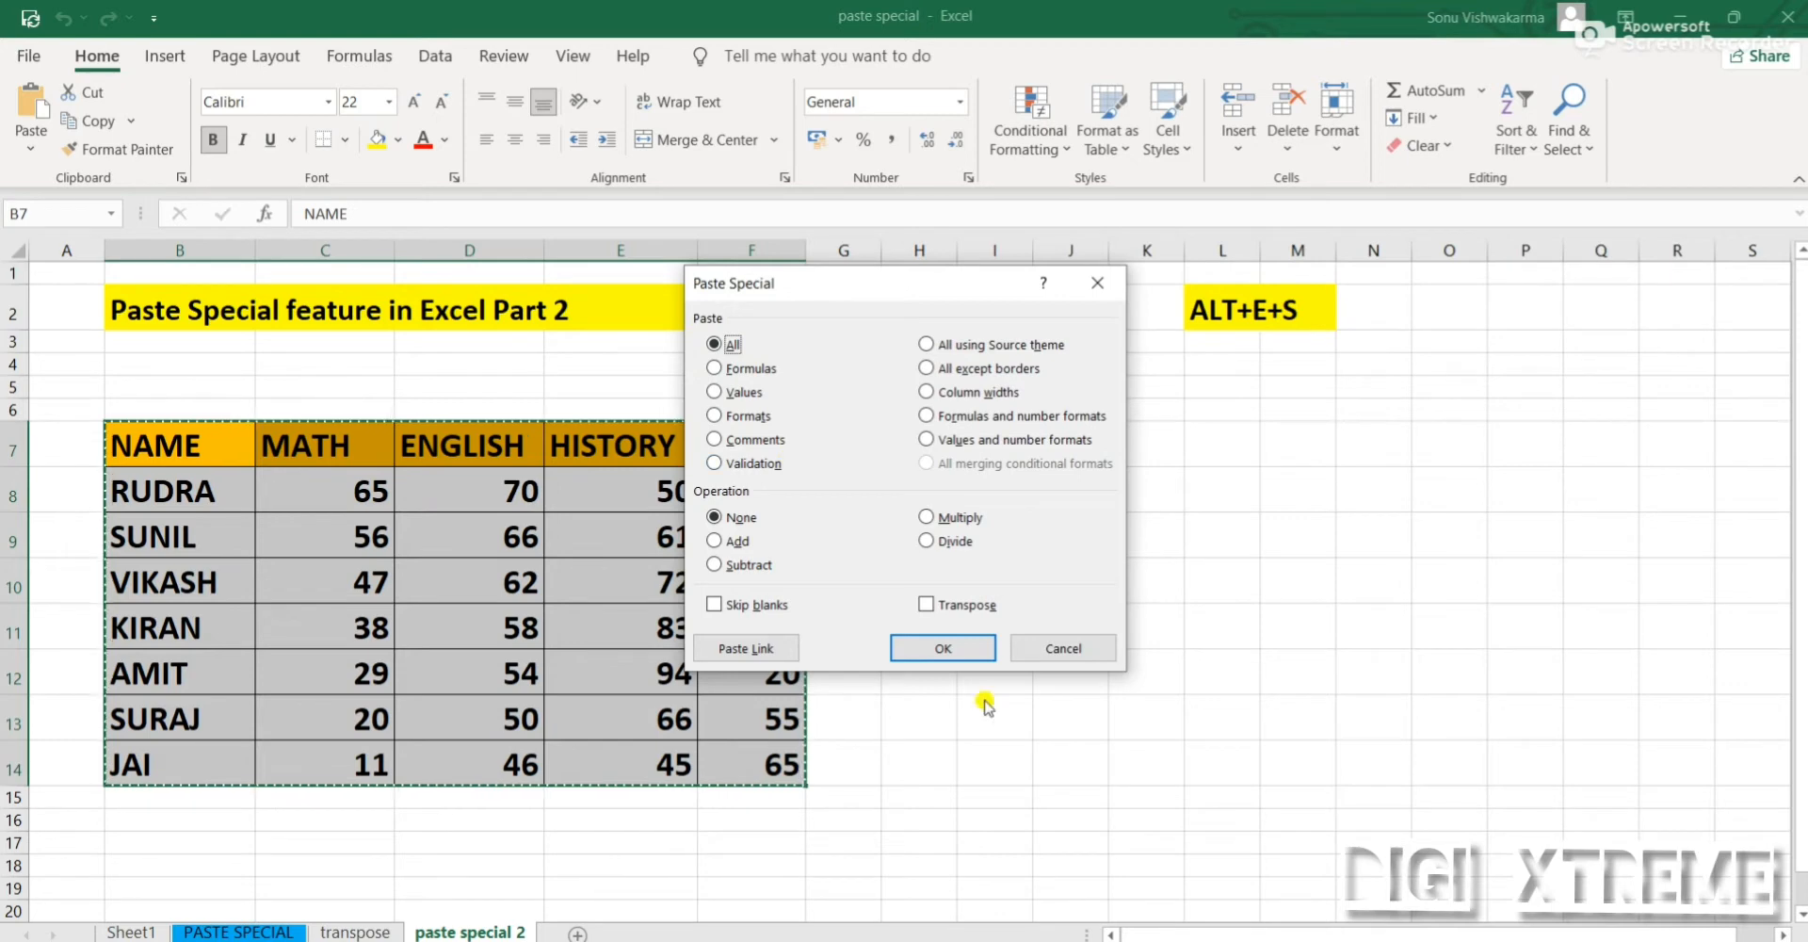
pyautogui.click(1061, 649)
pyautogui.doubleClick(1209, 688)
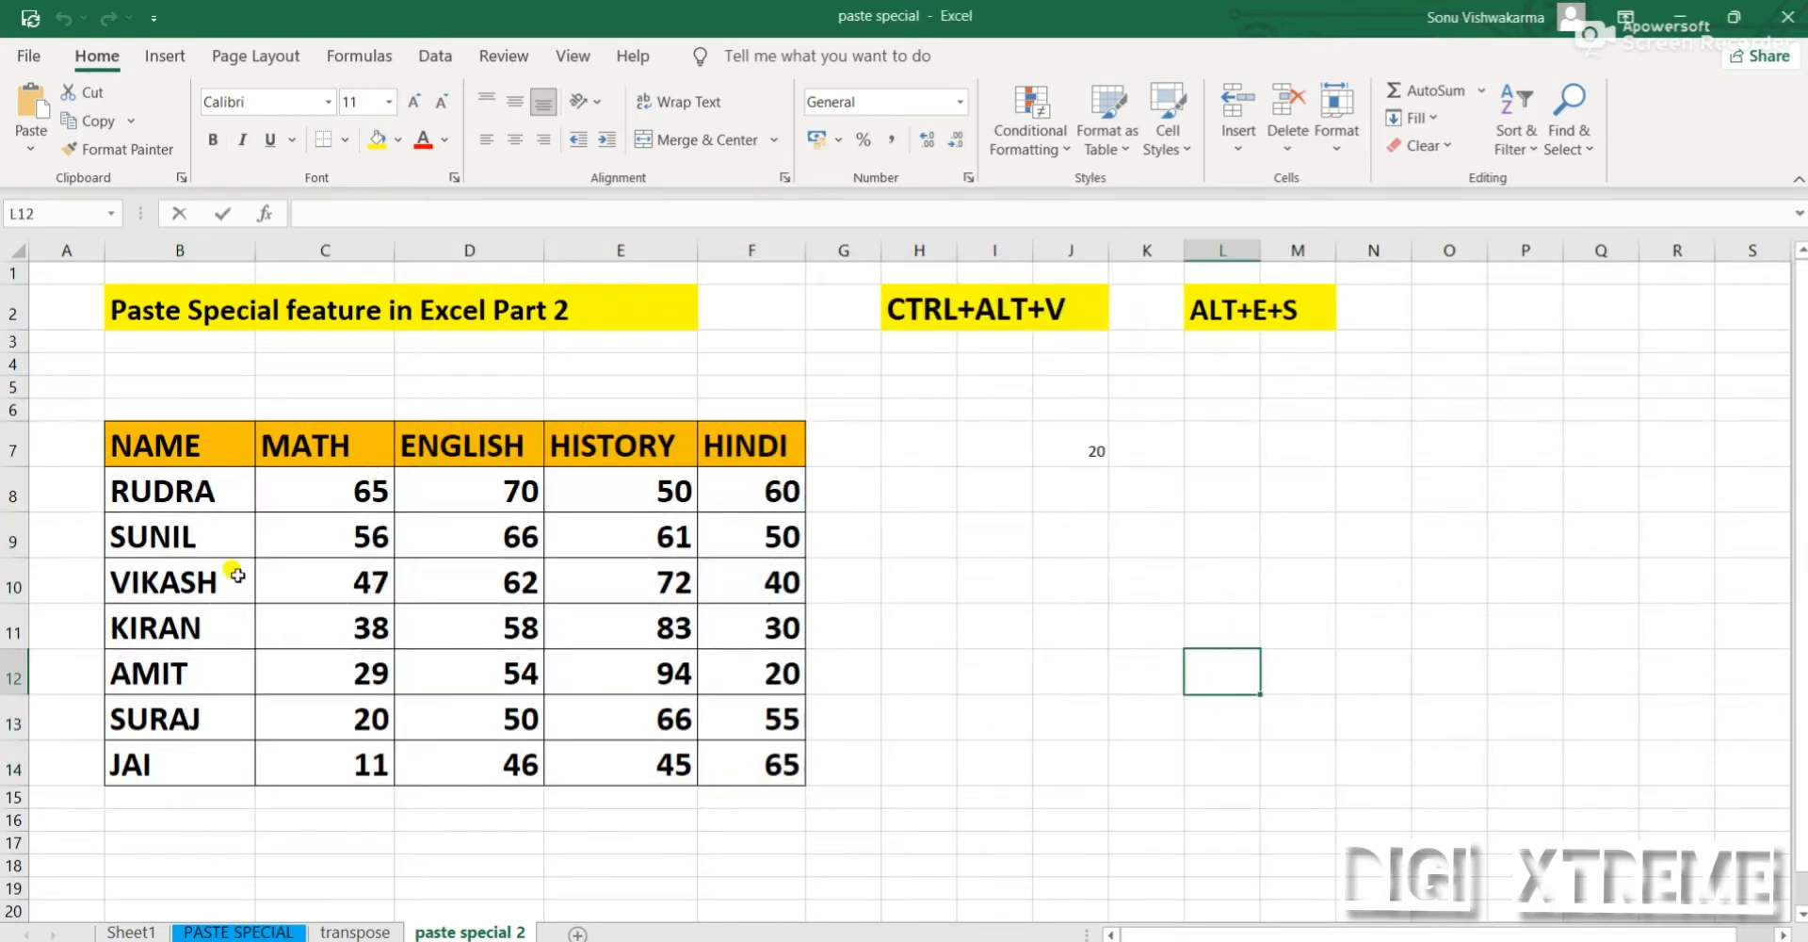
# Insert a comment on cell C9, replacing the author name in it with GOOD
pyautogui.click(332, 523)
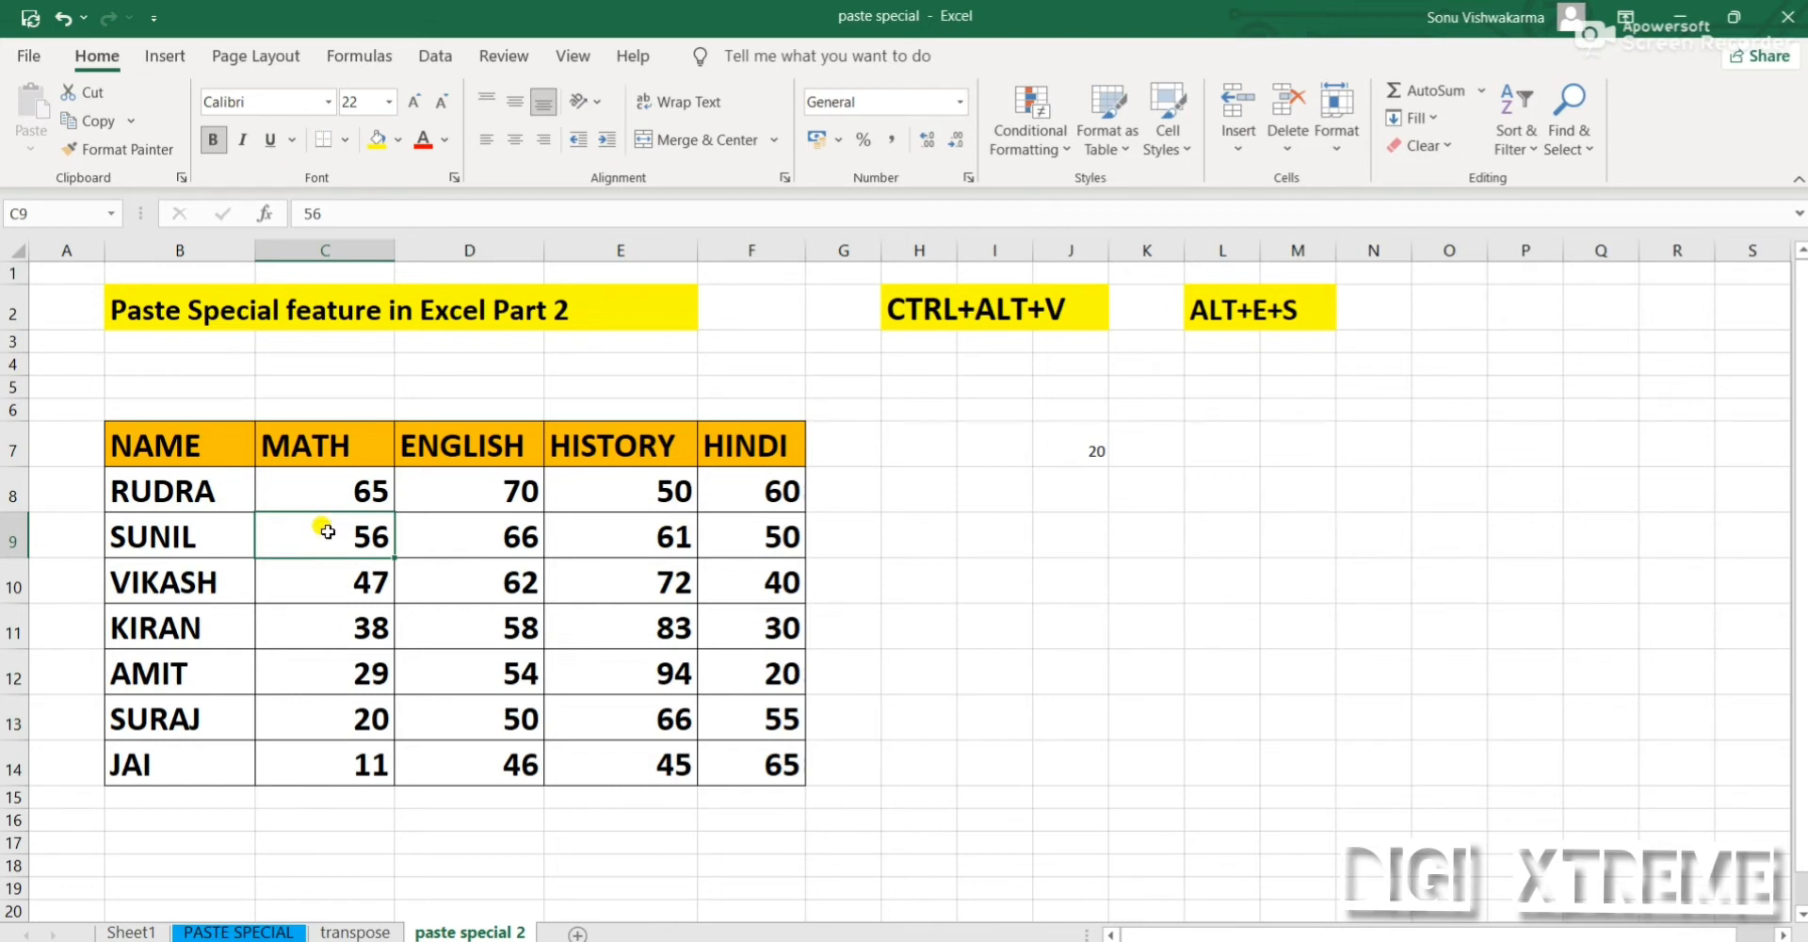
pyautogui.rightClick(327, 531)
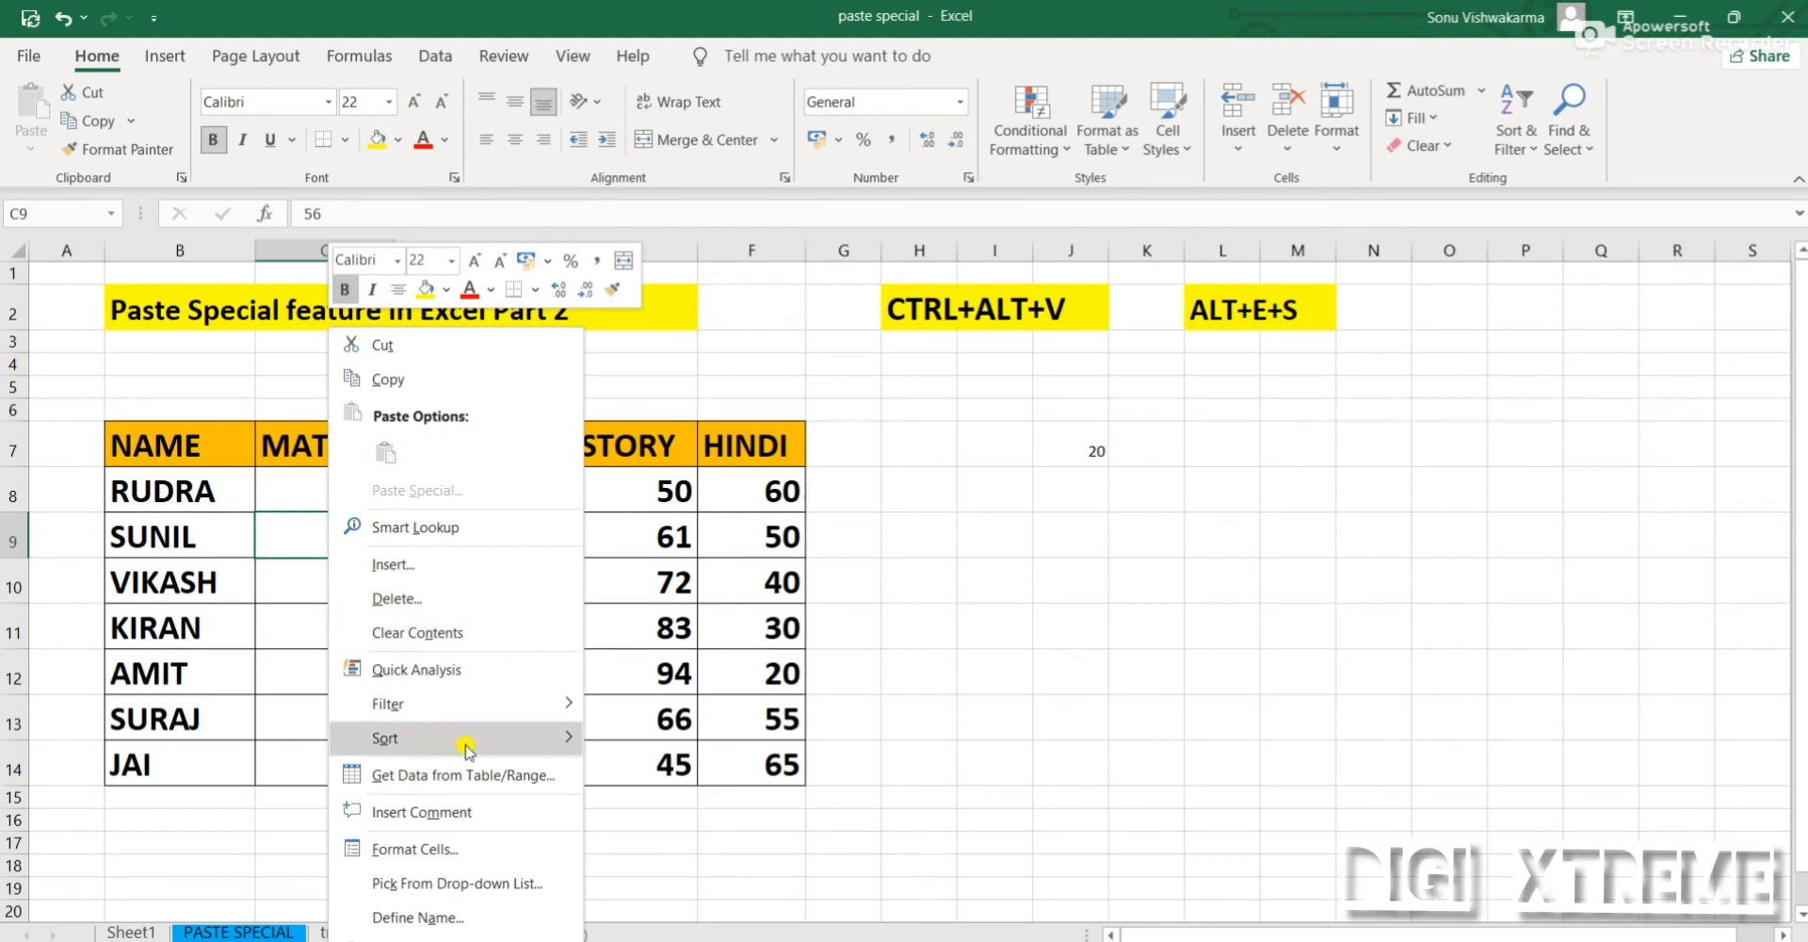
pyautogui.click(453, 812)
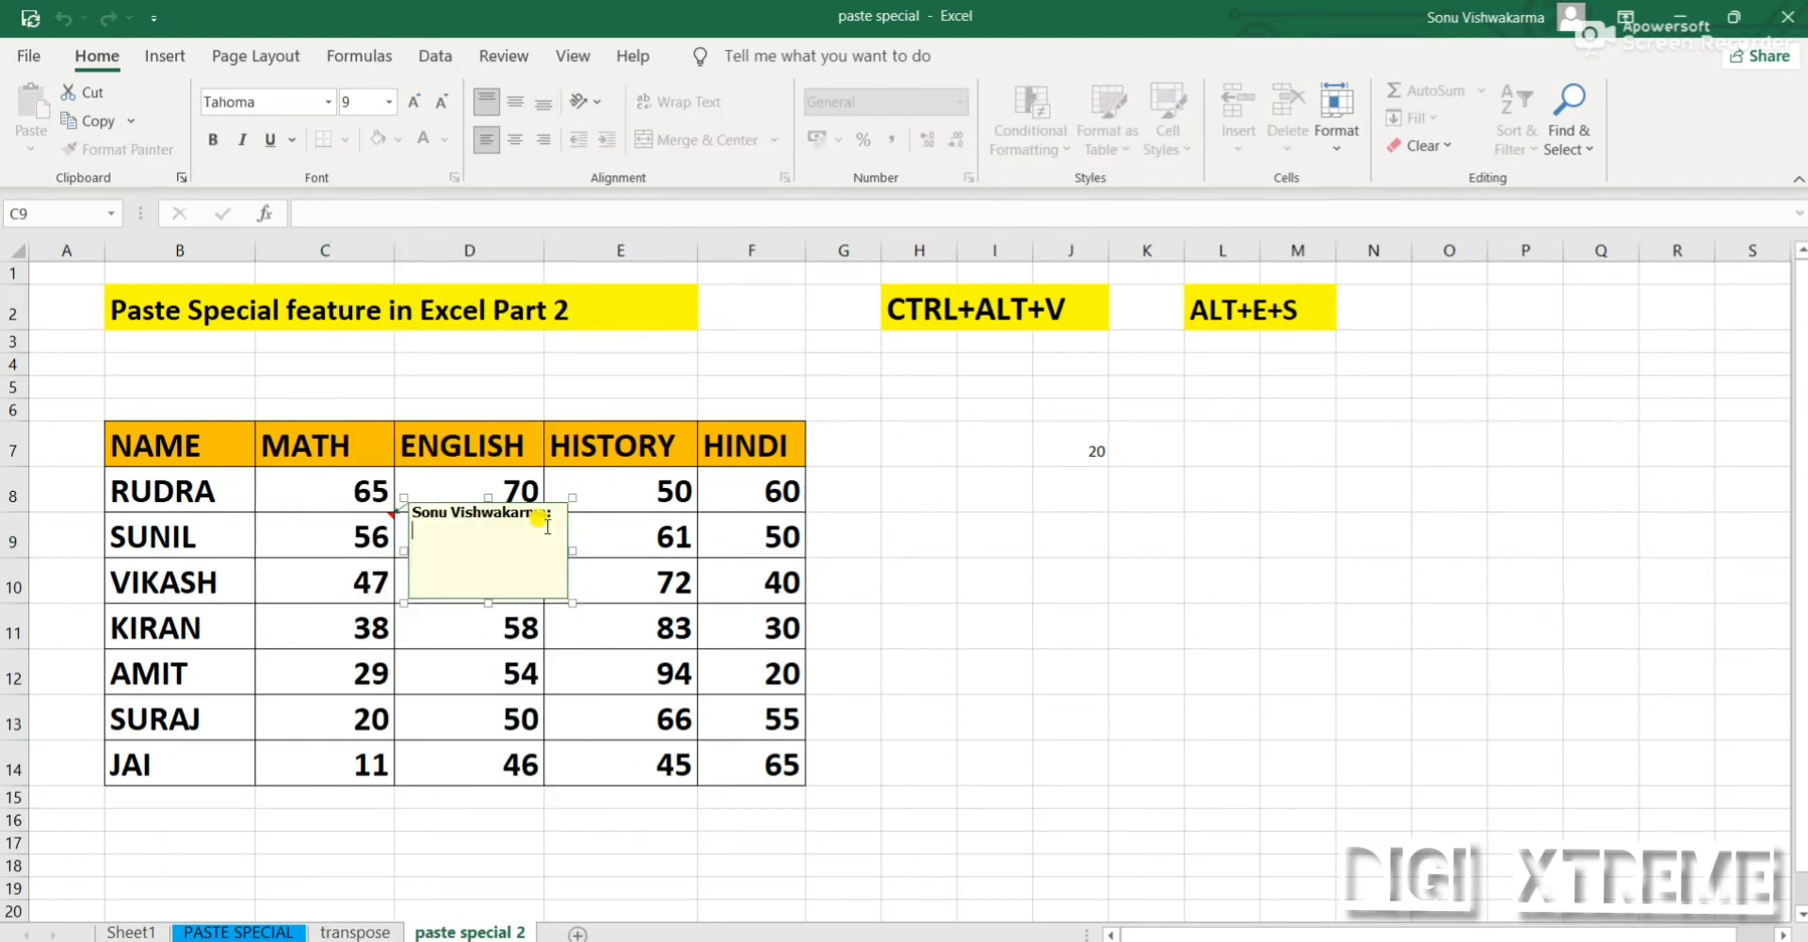
pyautogui.moveTo(546, 515); pyautogui.dragTo(396, 515)
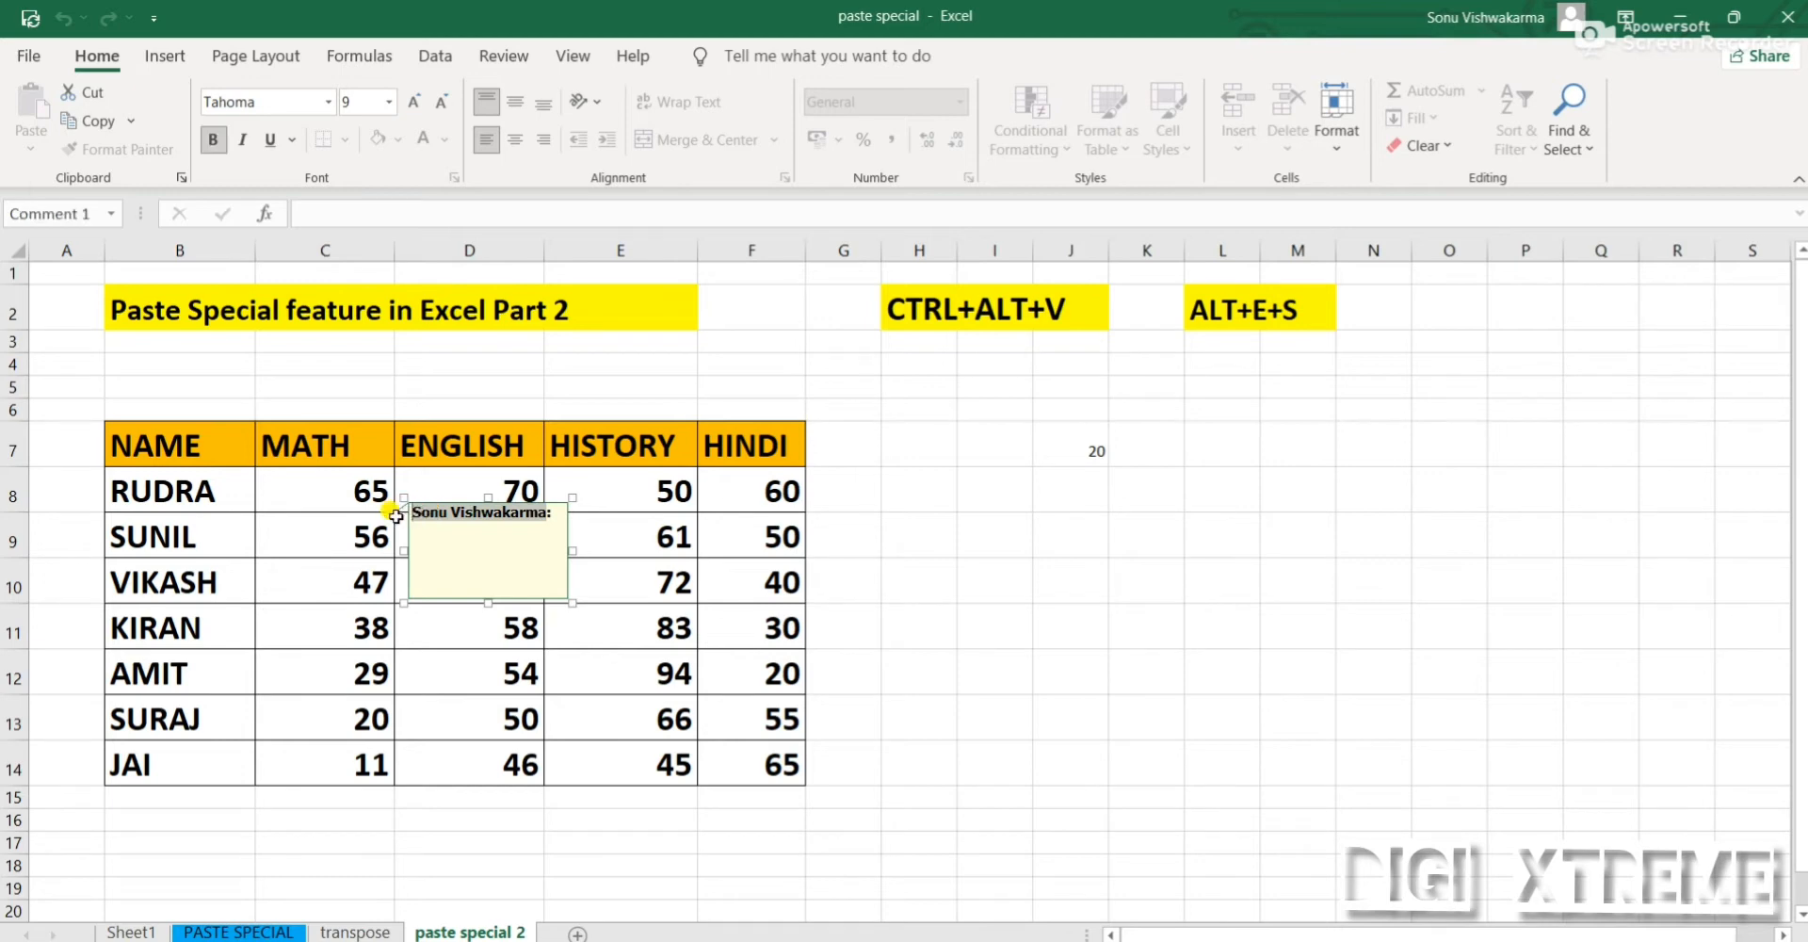
pyautogui.write('GOOD:')
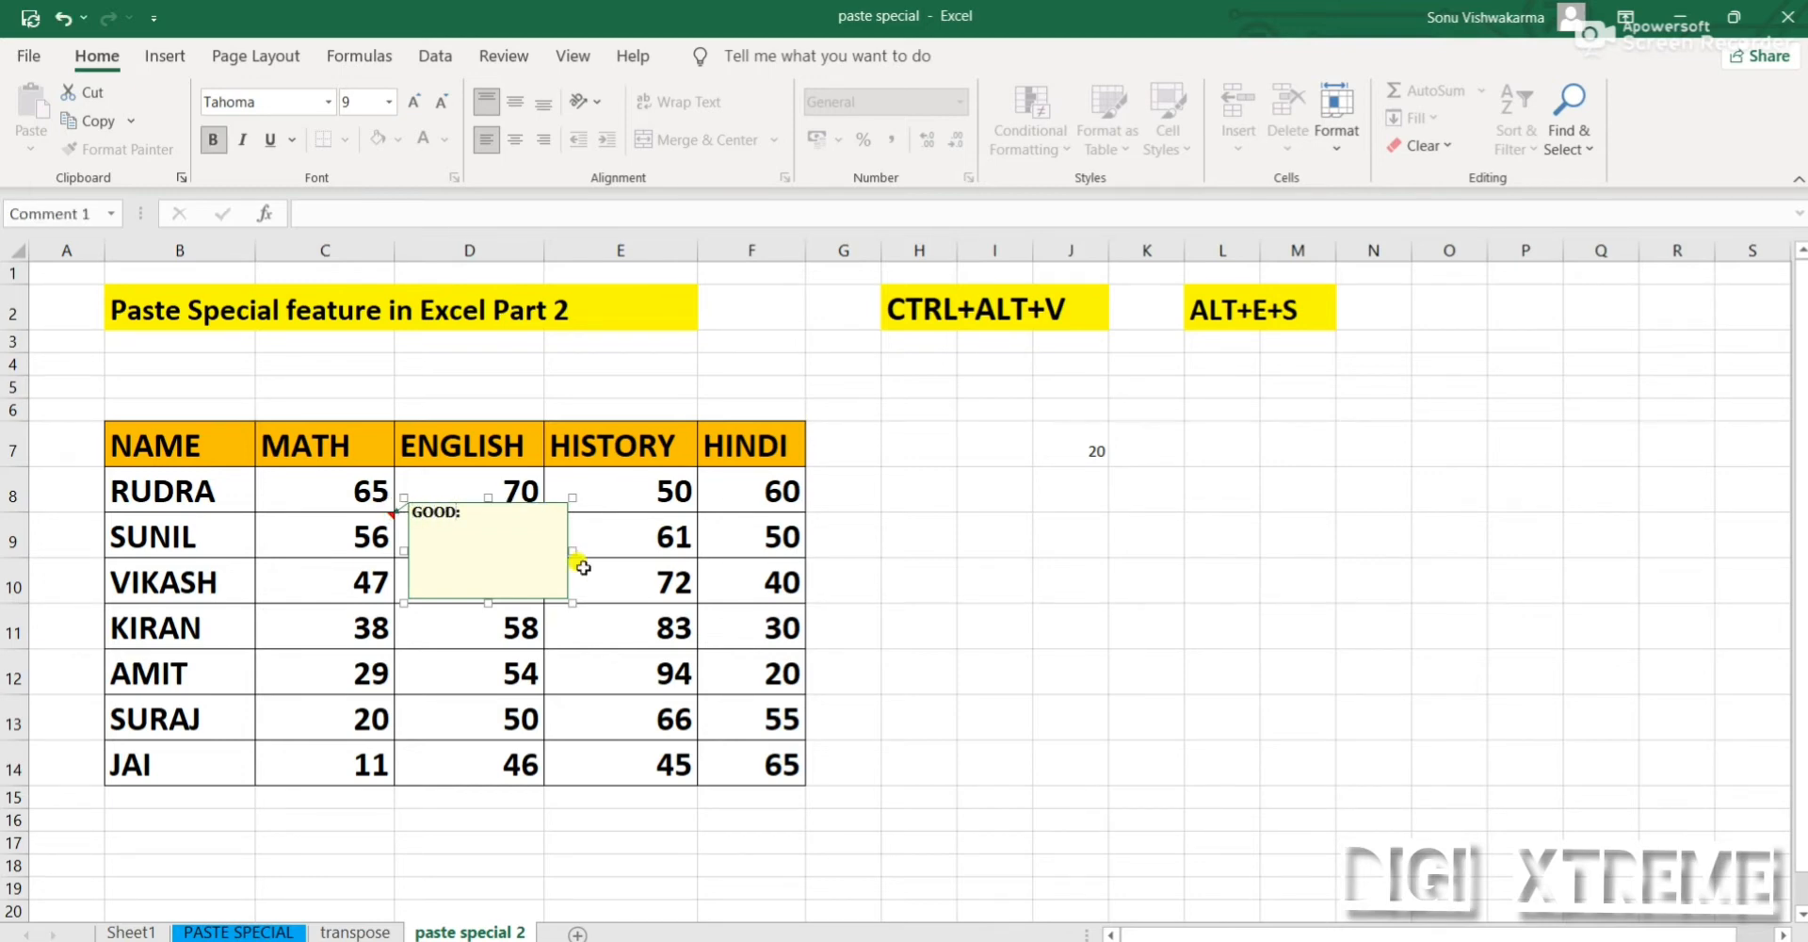
# Insert a comment on cell D9, replacing the author name in it with VERY GOOD
pyautogui.click(471, 534)
pyautogui.rightClick(471, 532)
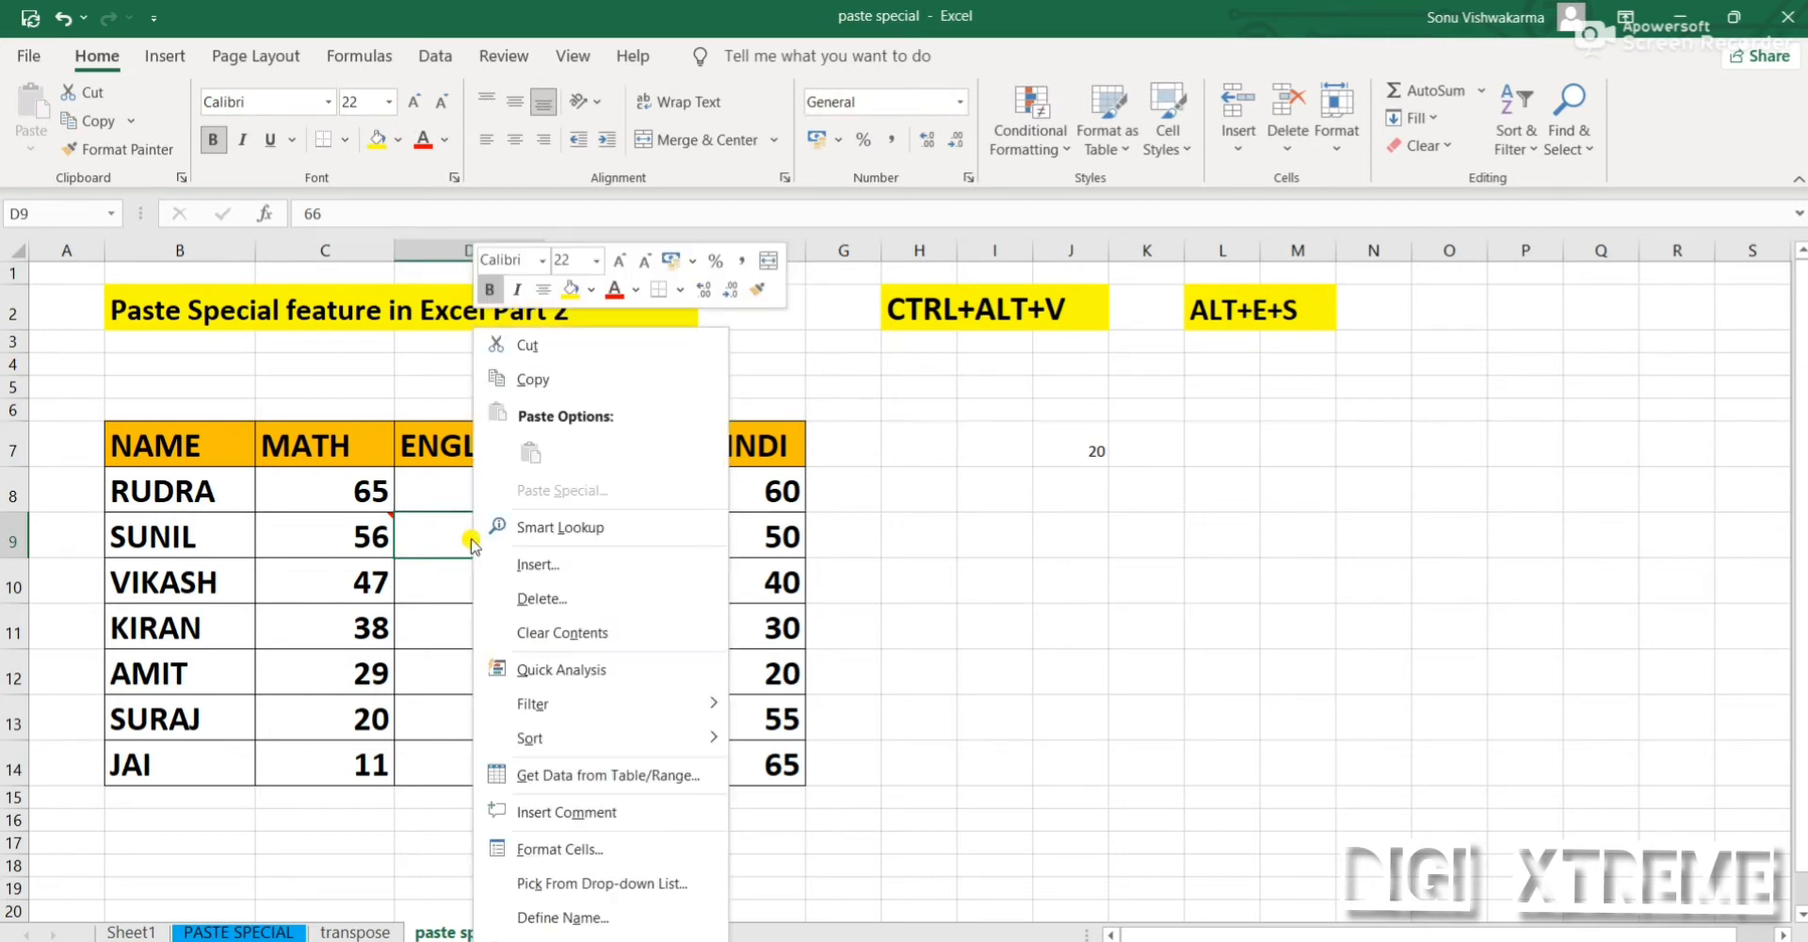
pyautogui.click(600, 812)
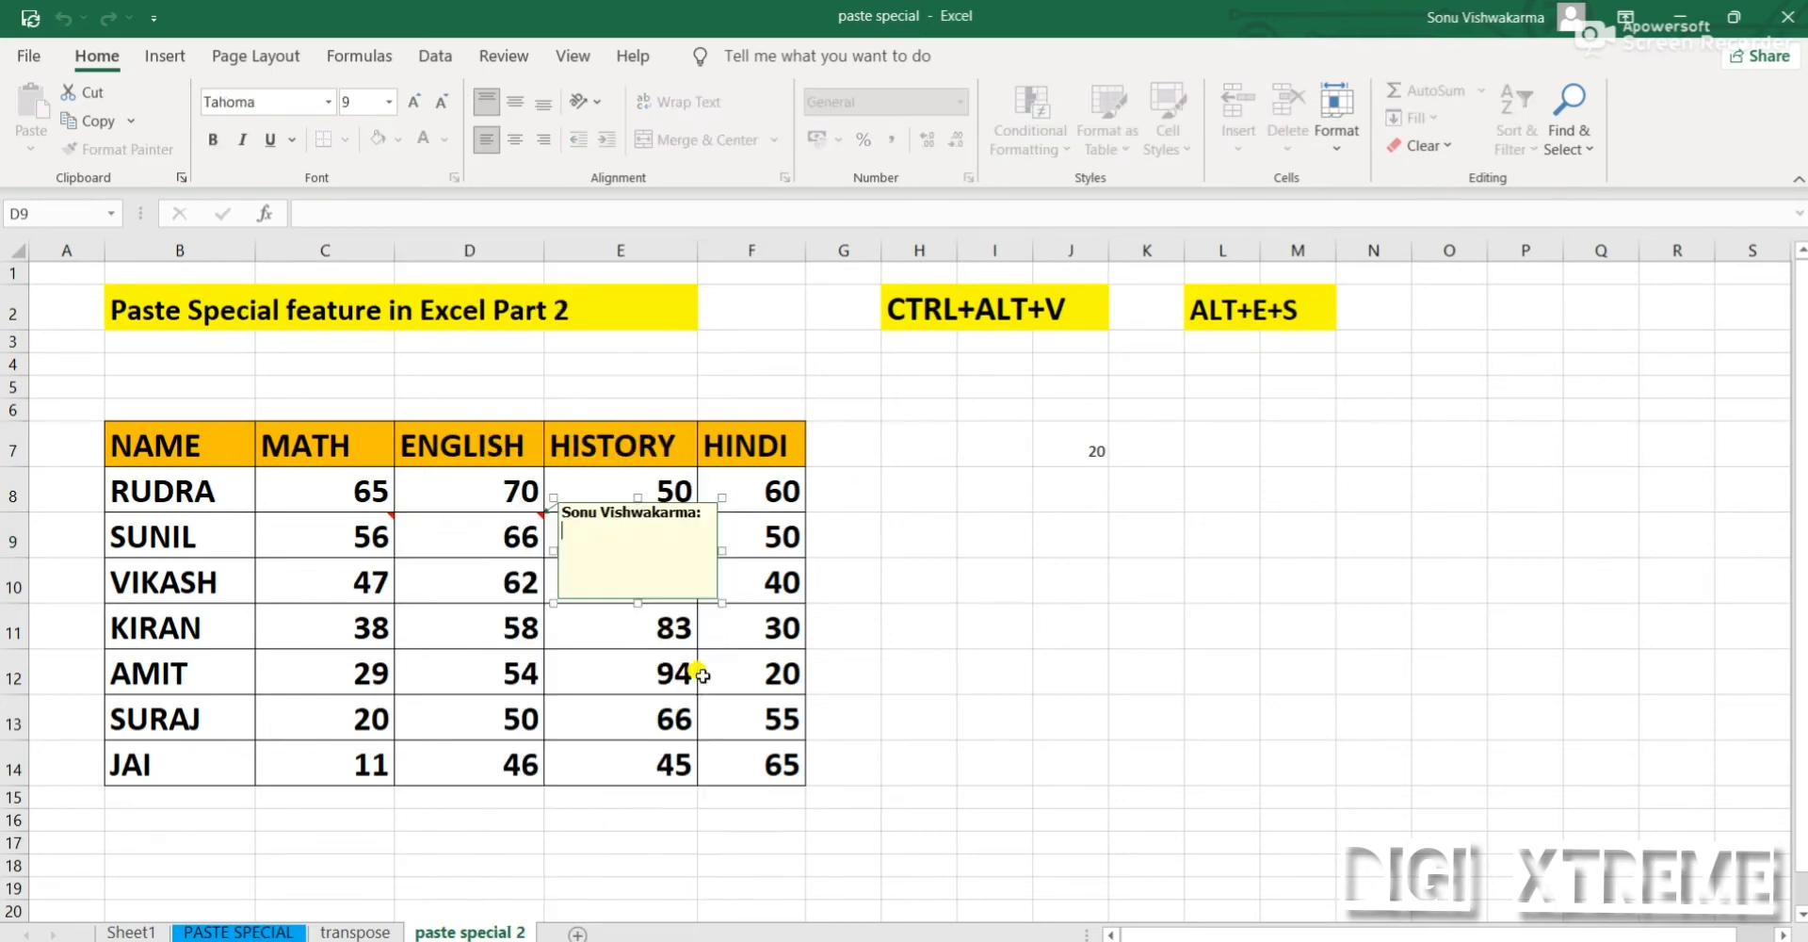
pyautogui.moveTo(690, 509); pyautogui.dragTo(502, 493)
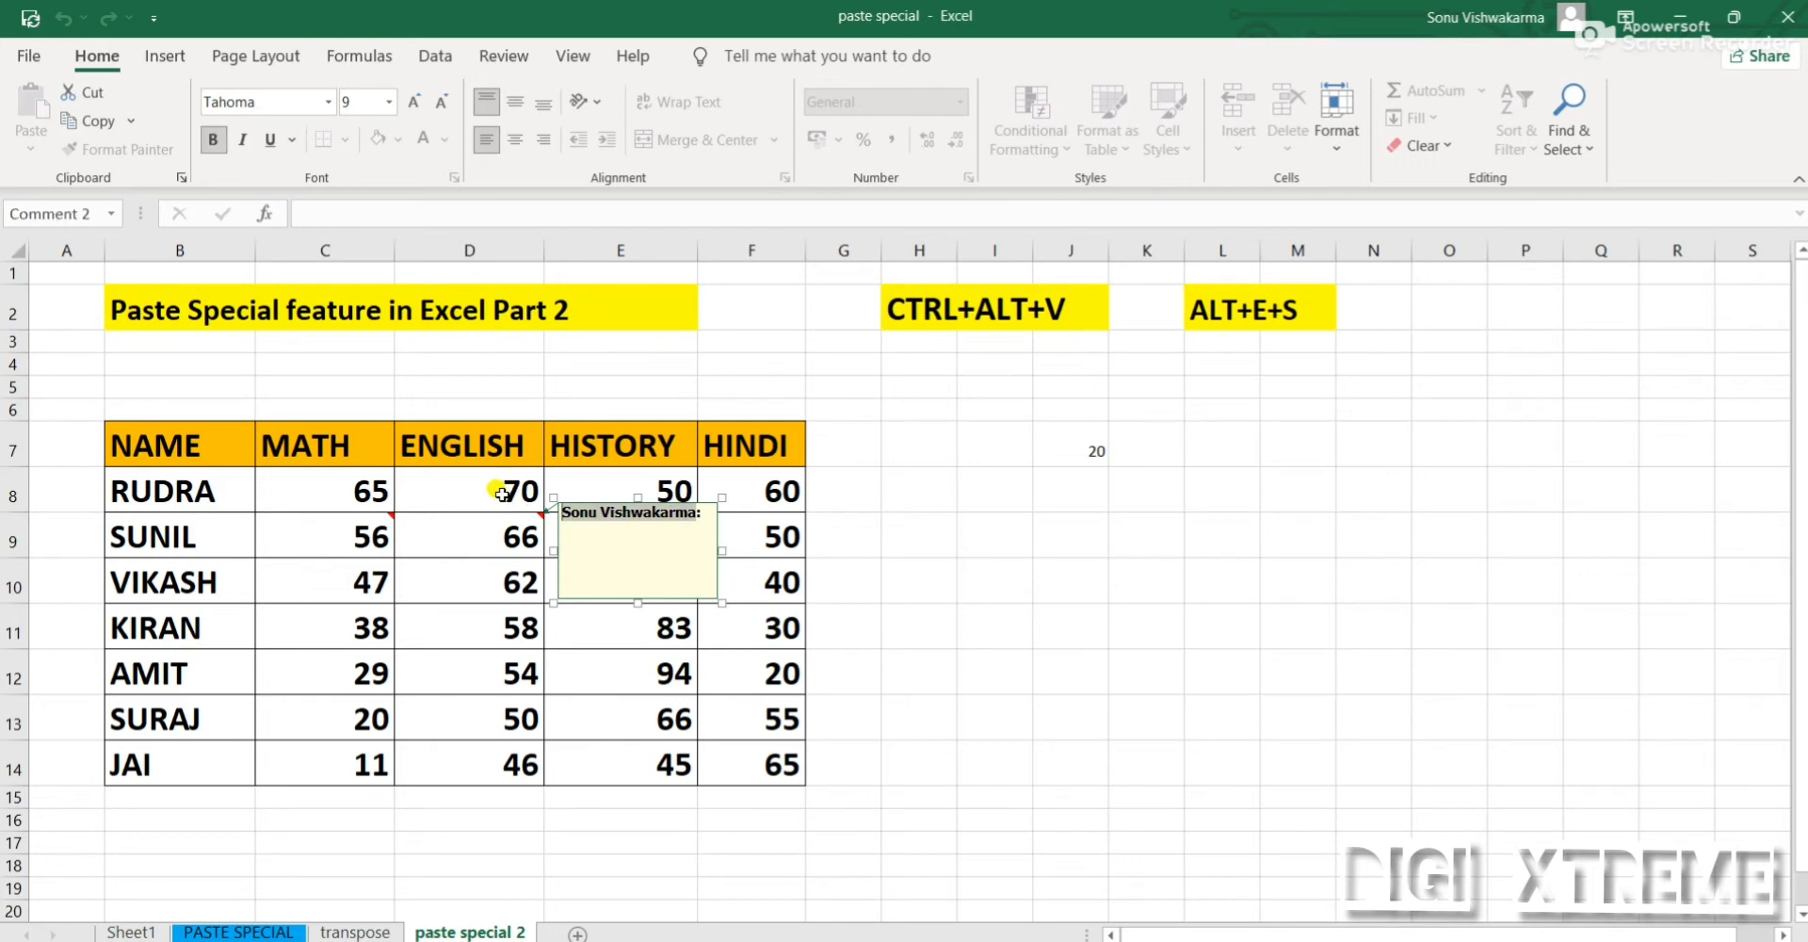
pyautogui.write('VERY')
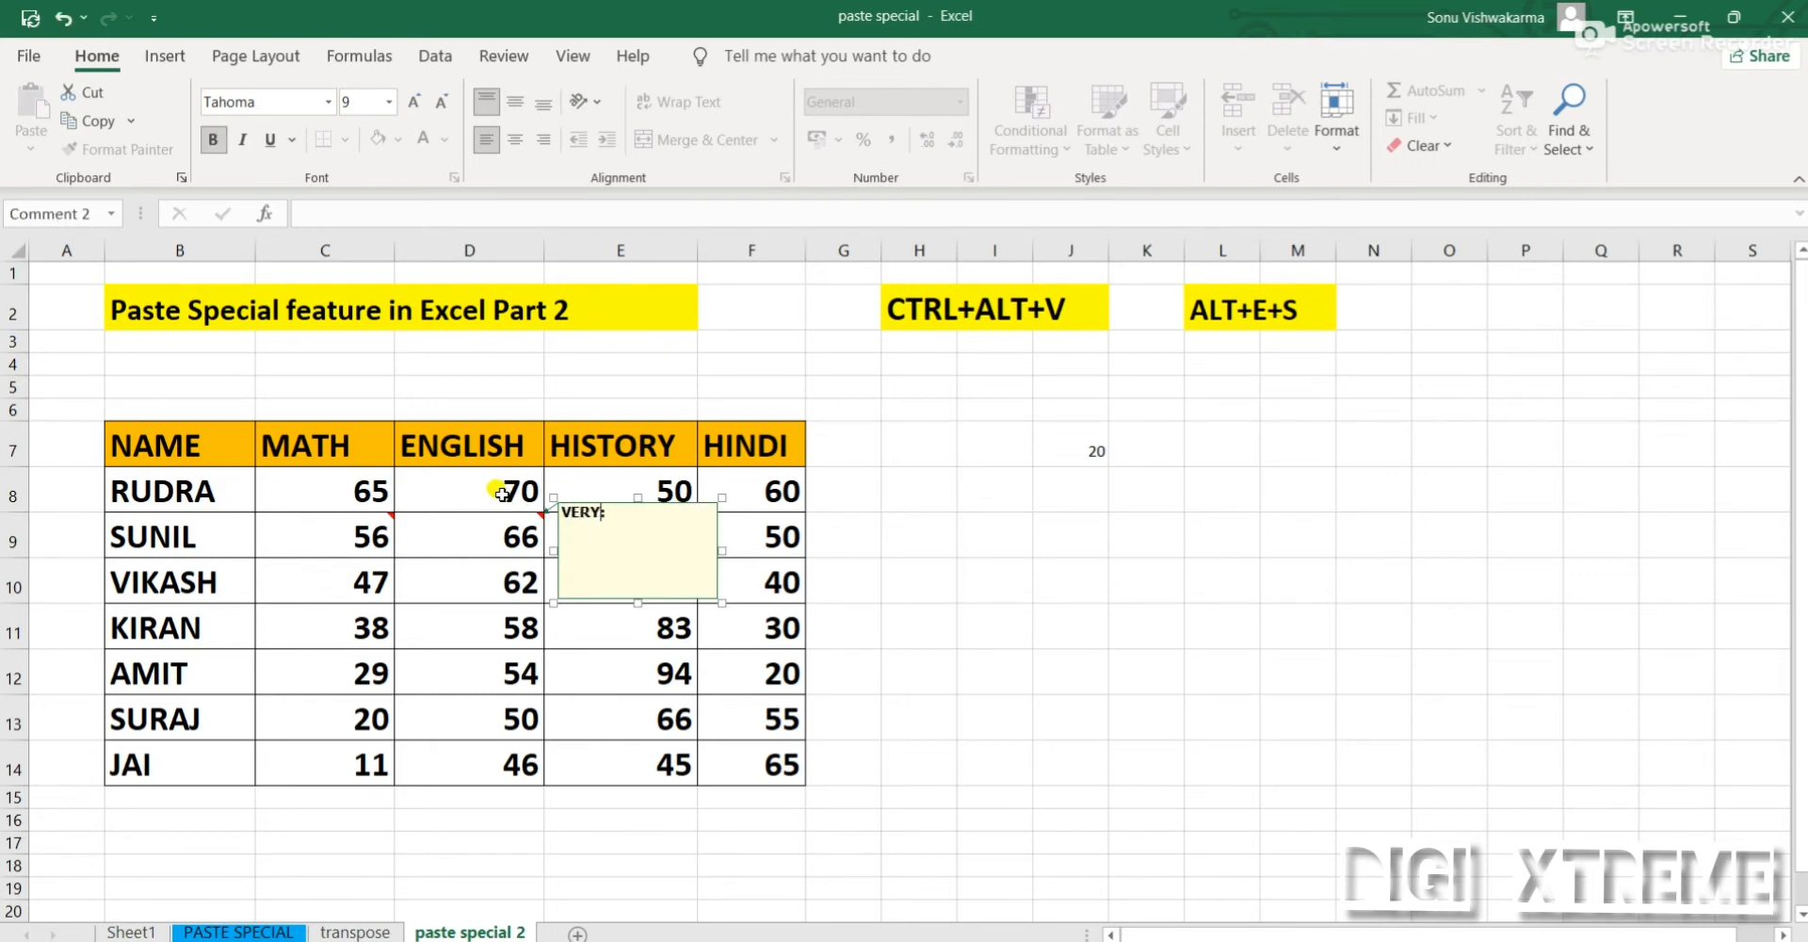
pyautogui.write(' GOOD')
pyautogui.click(994, 580)
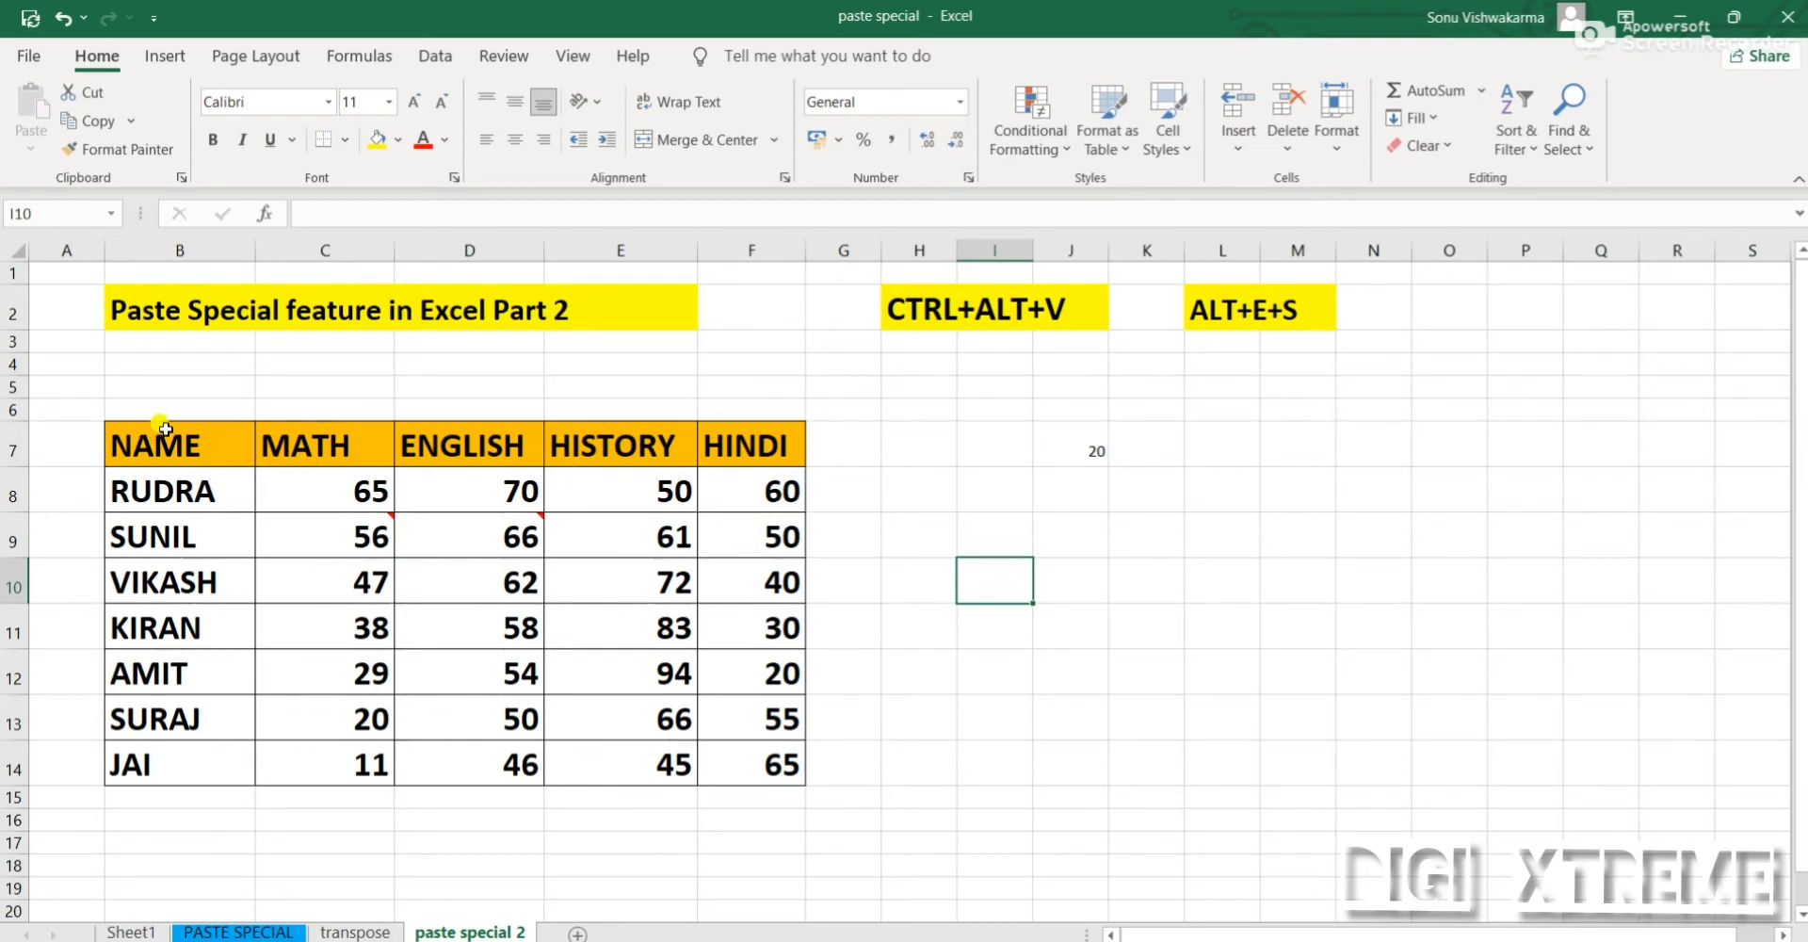
# Copy the marks table B7:F14, paste only its comments starting at J8 with Paste Special, and check the comment on K10
pyautogui.moveTo(155, 435); pyautogui.dragTo(731, 759)
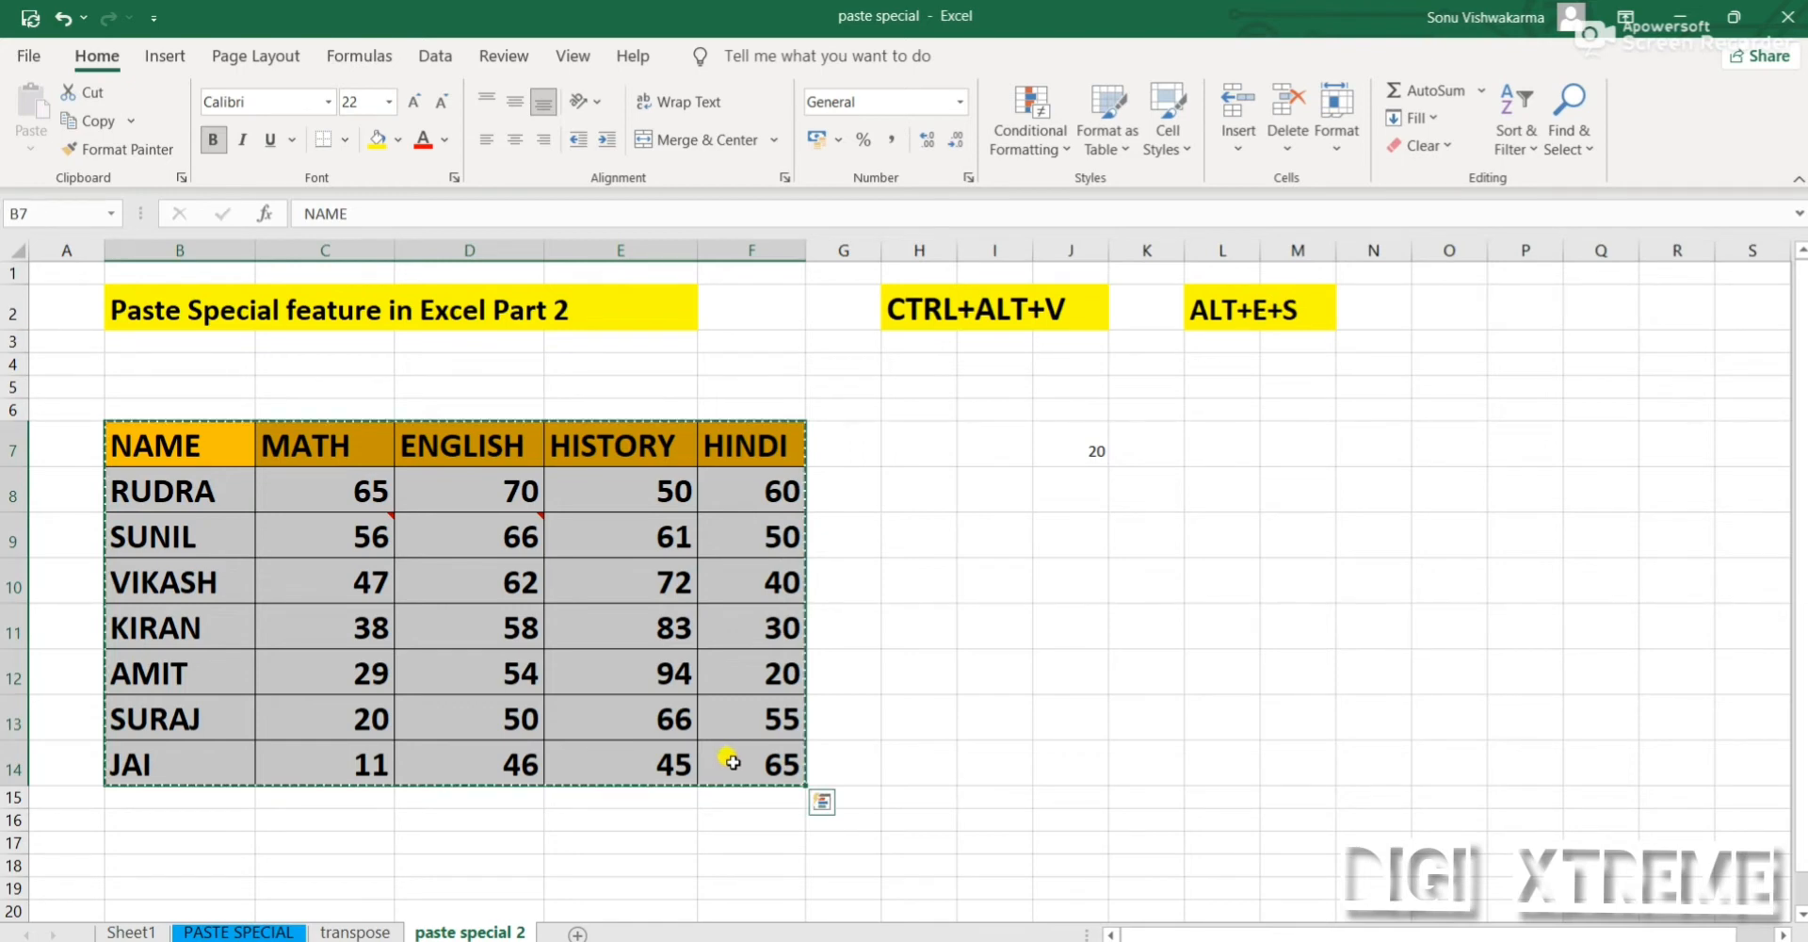
pyautogui.hotkey('ctrl', 'c')
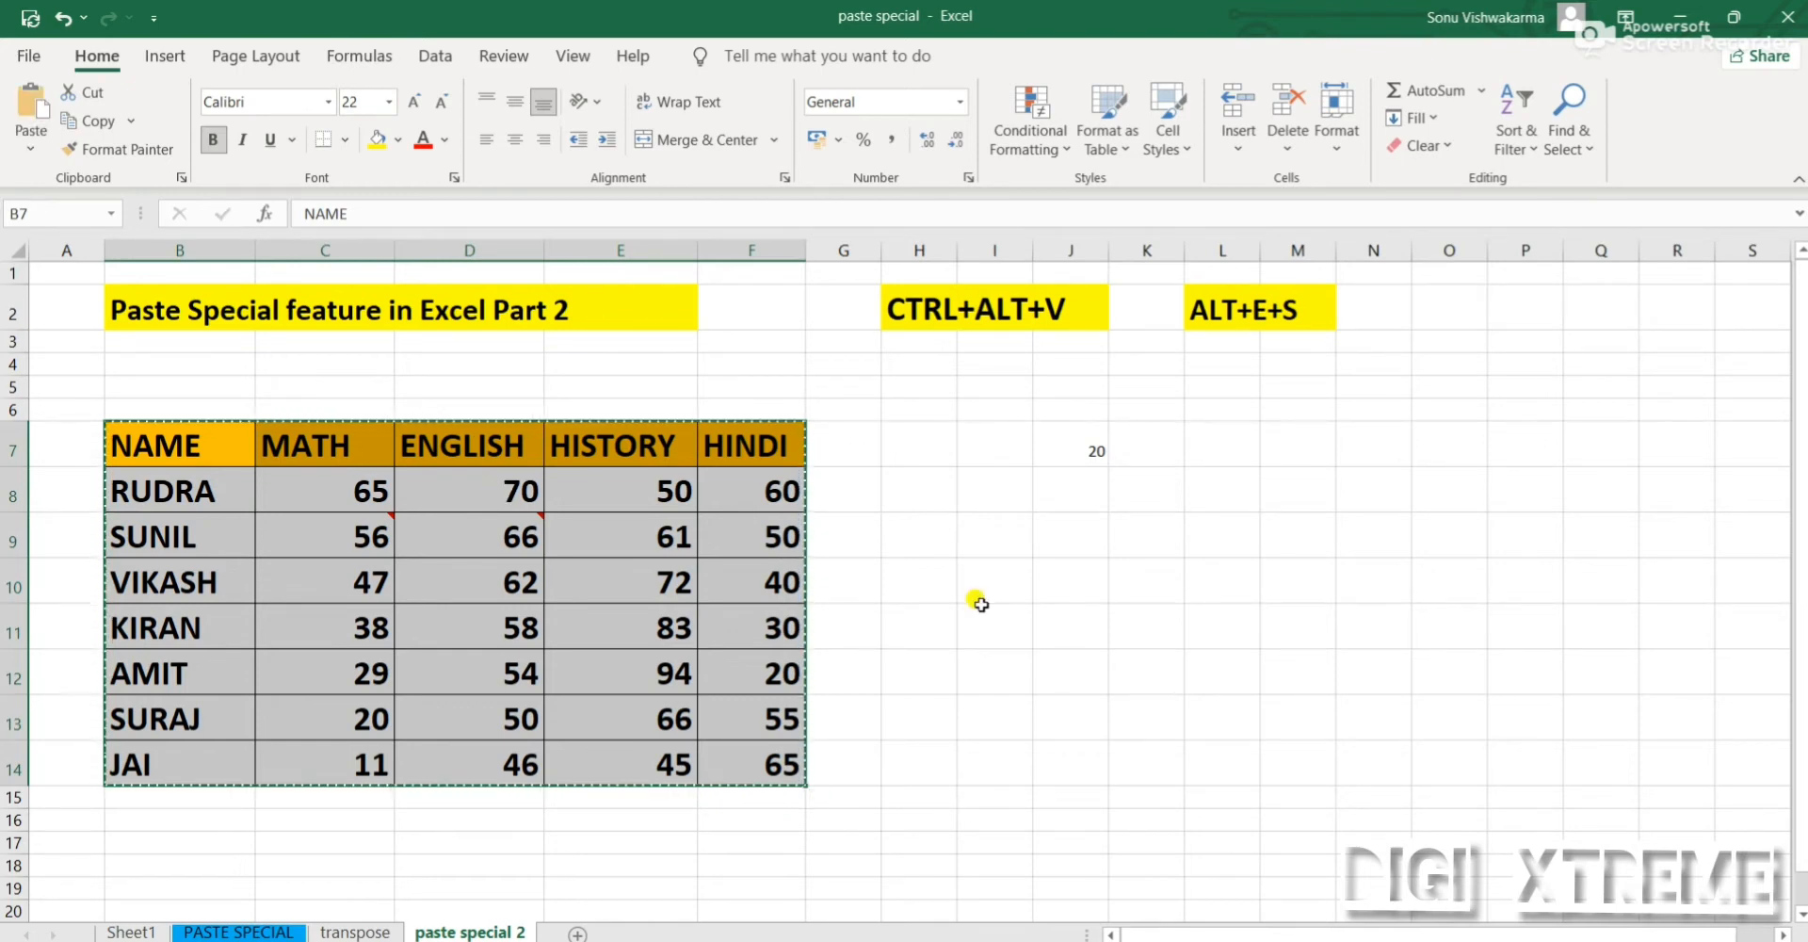
pyautogui.click(1075, 498)
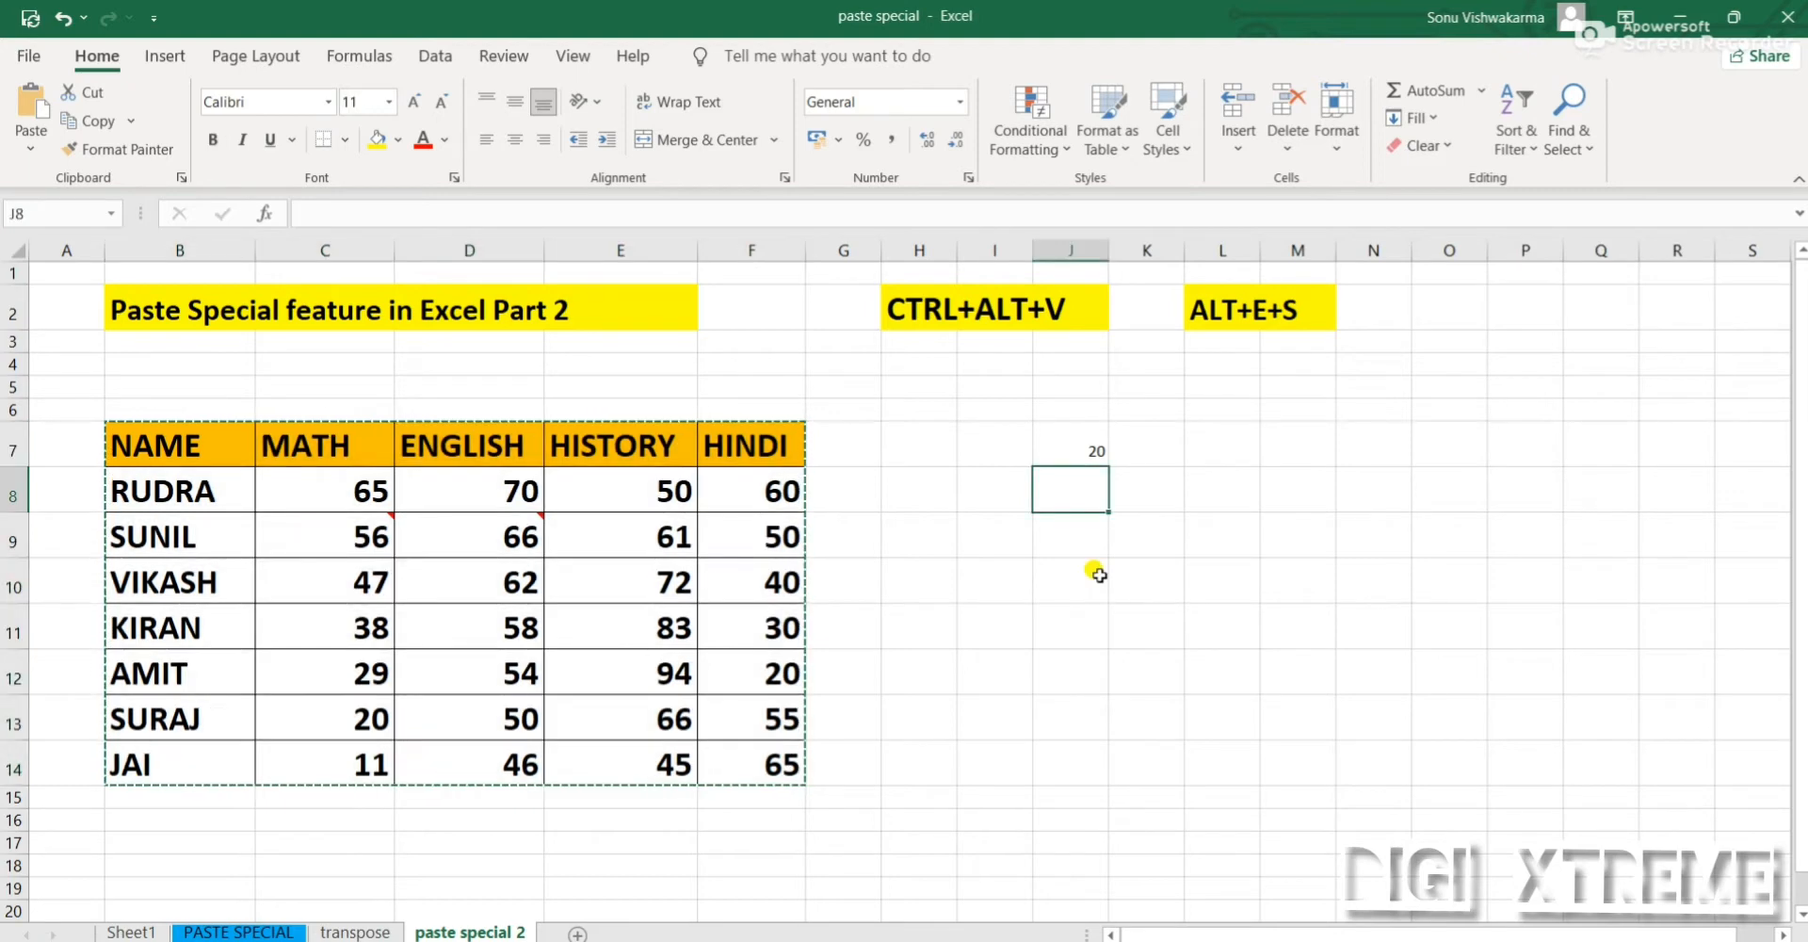
pyautogui.click(31, 147)
pyautogui.press('Escape')
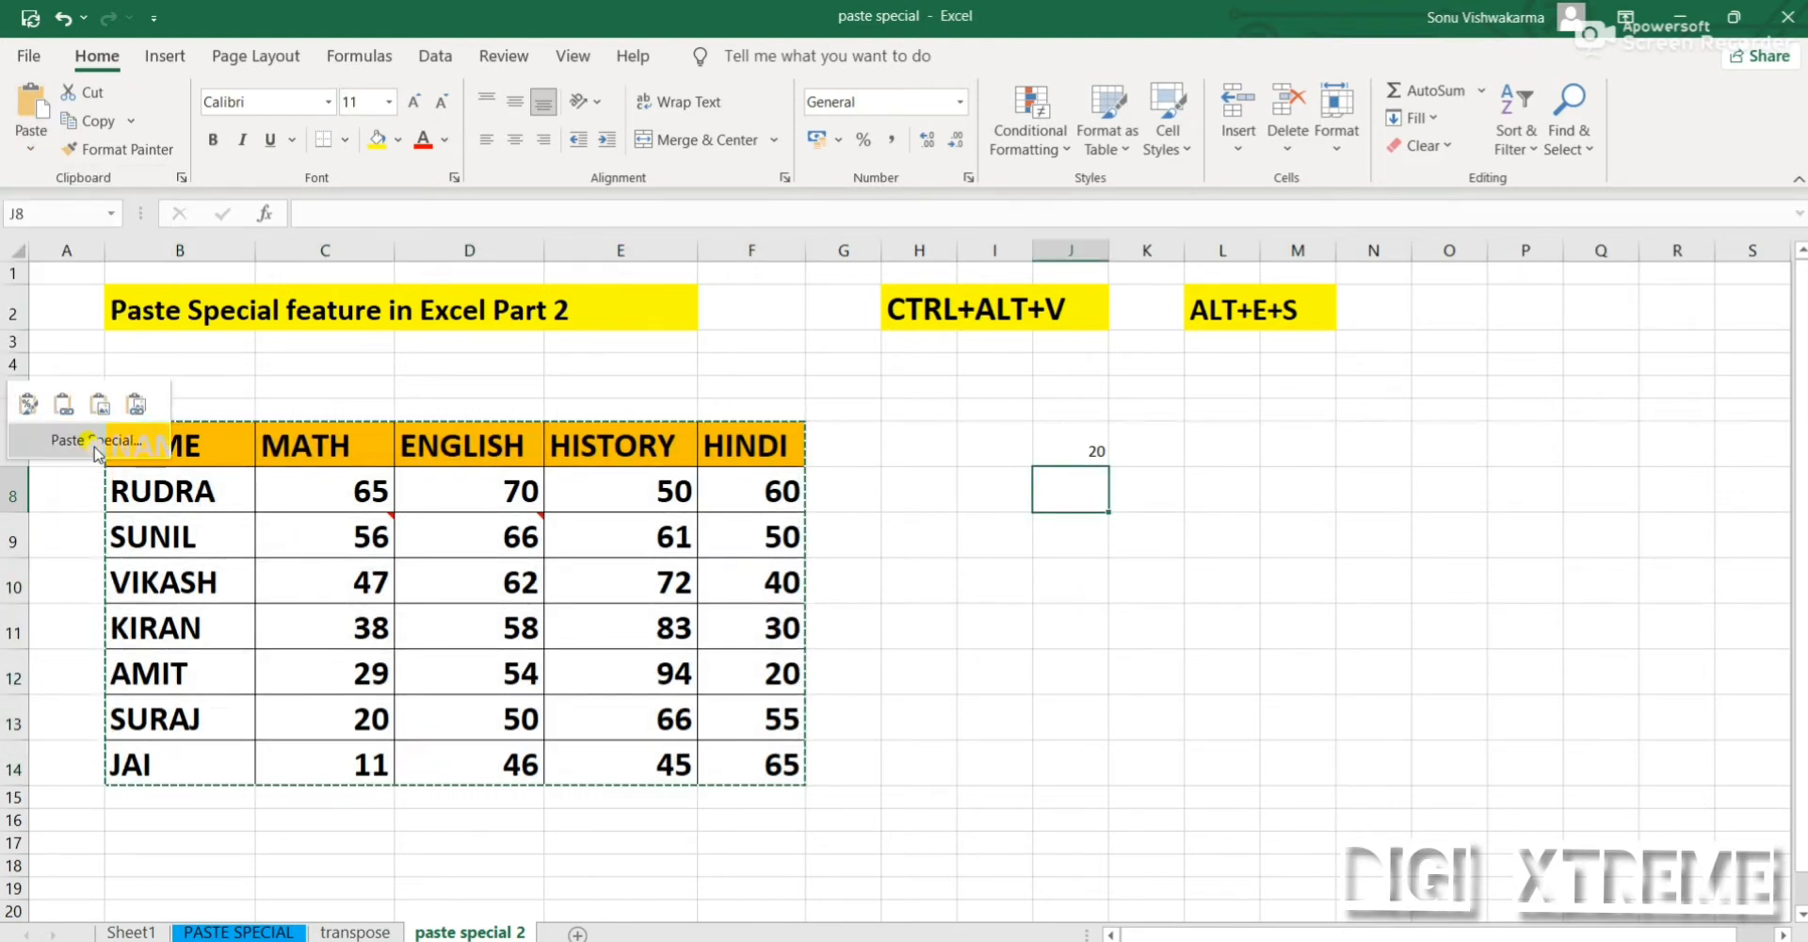
pyautogui.hotkey('ctrl', 'alt', 'v')
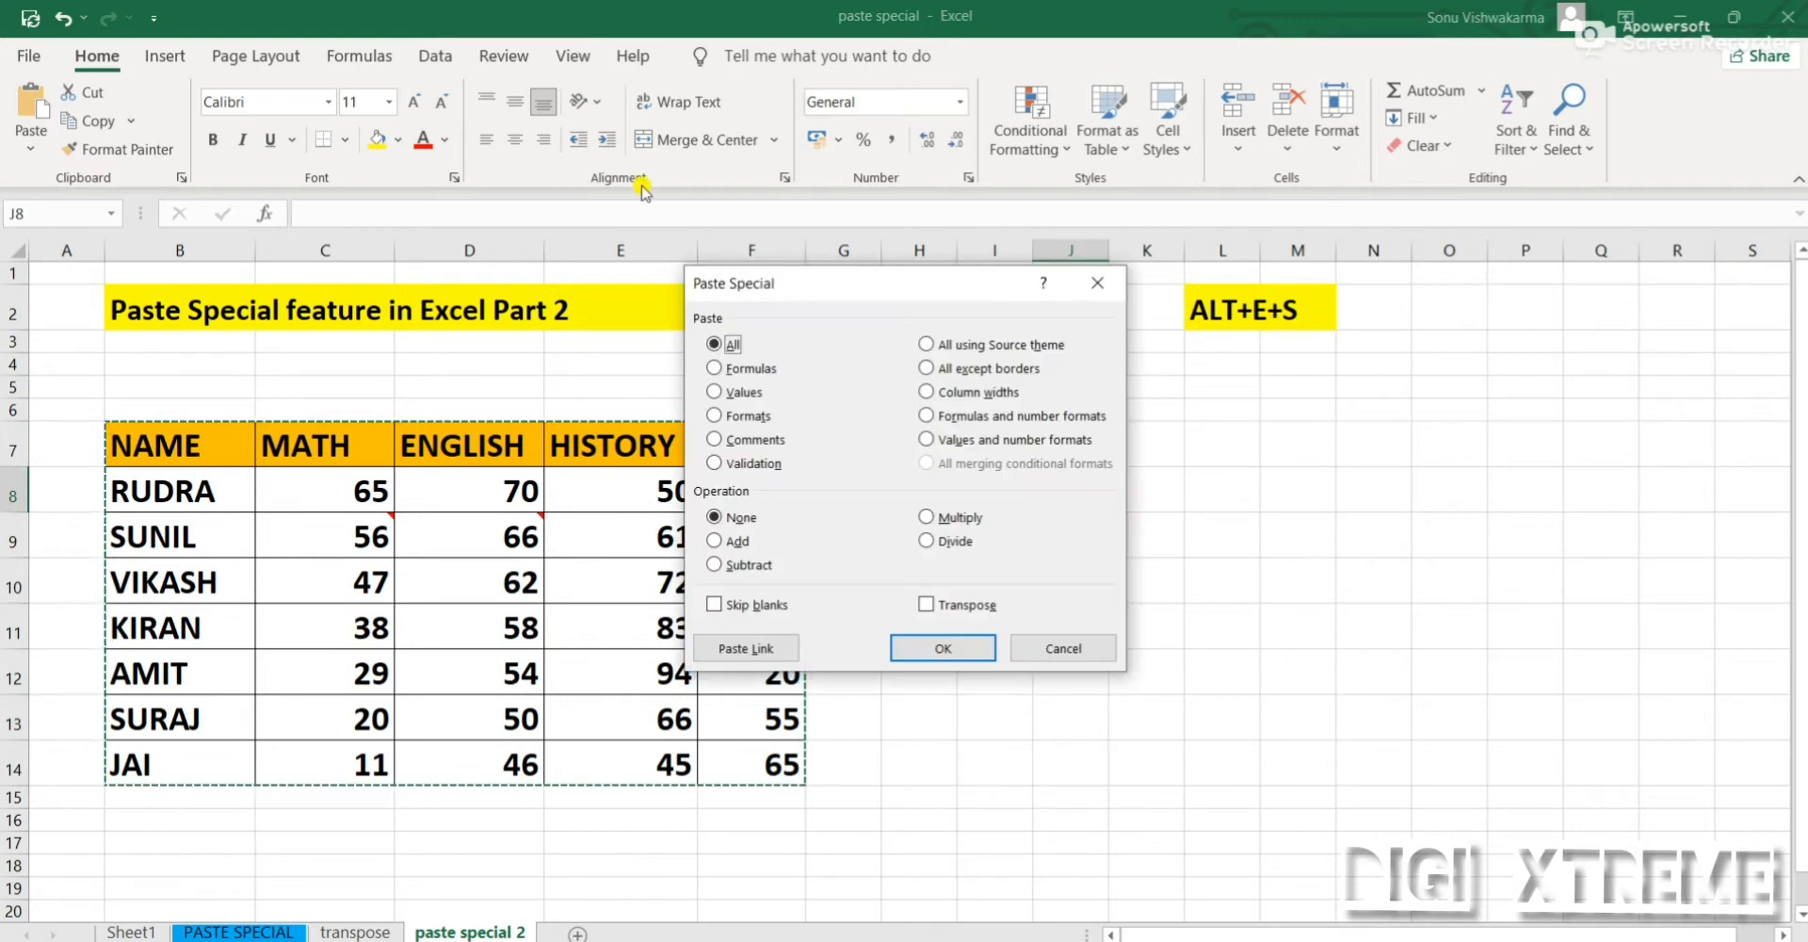
pyautogui.click(748, 439)
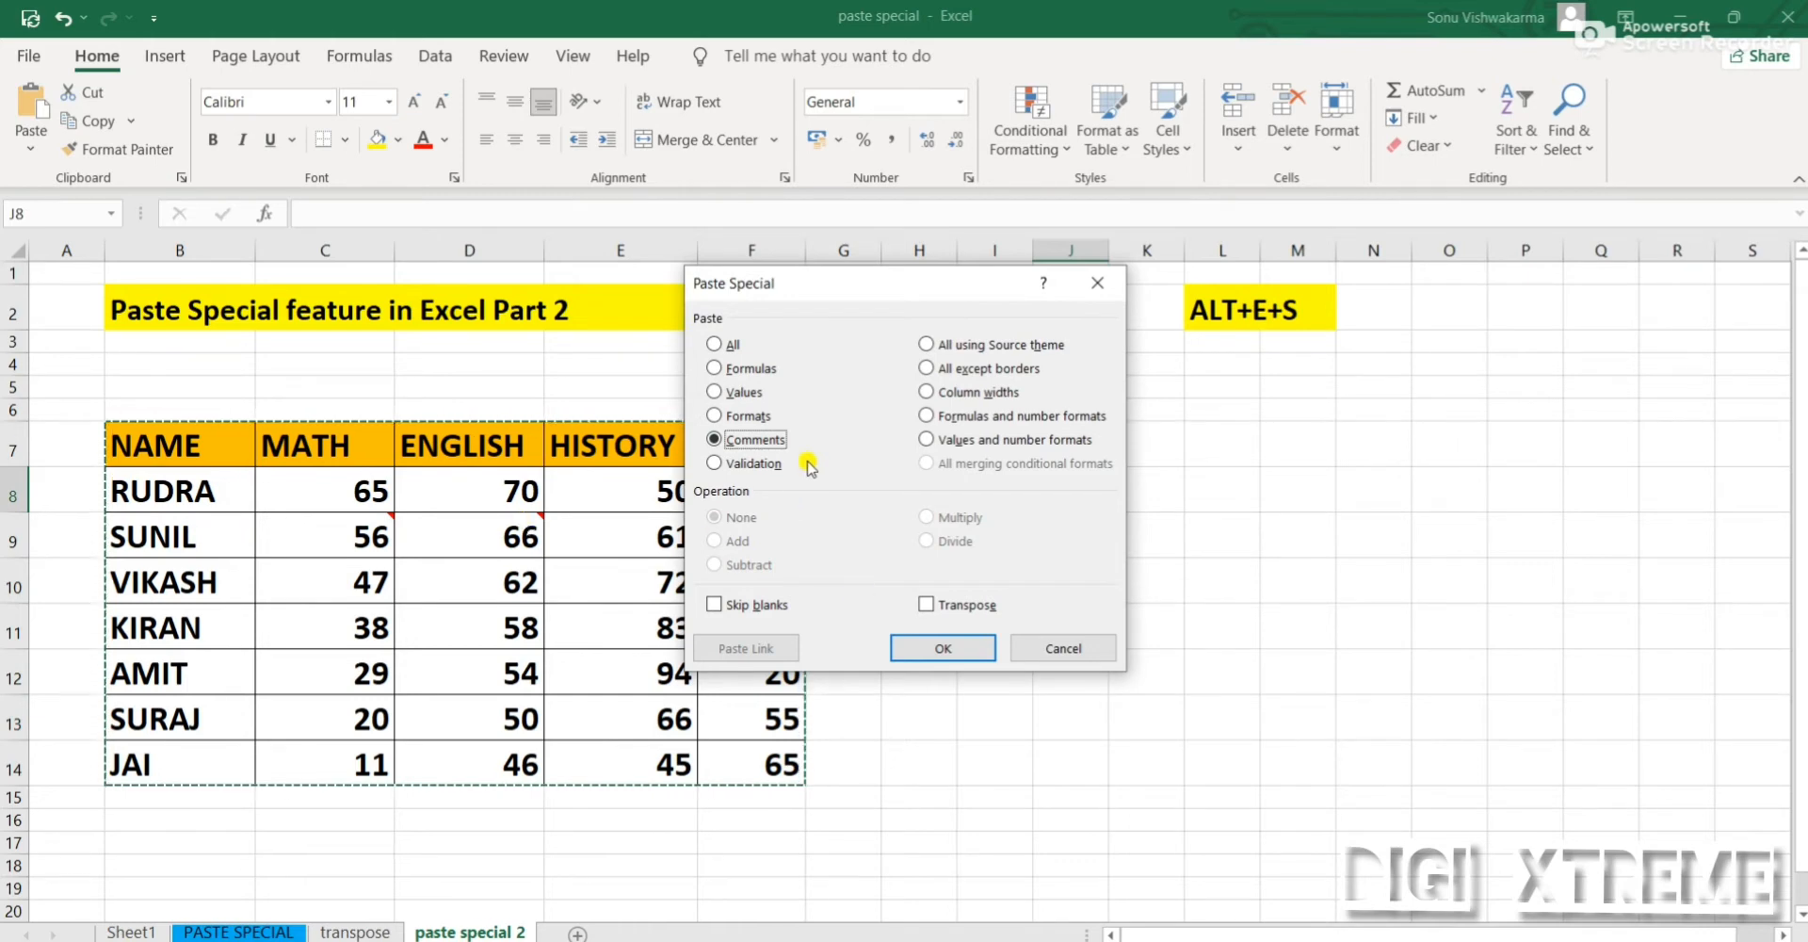
pyautogui.click(943, 648)
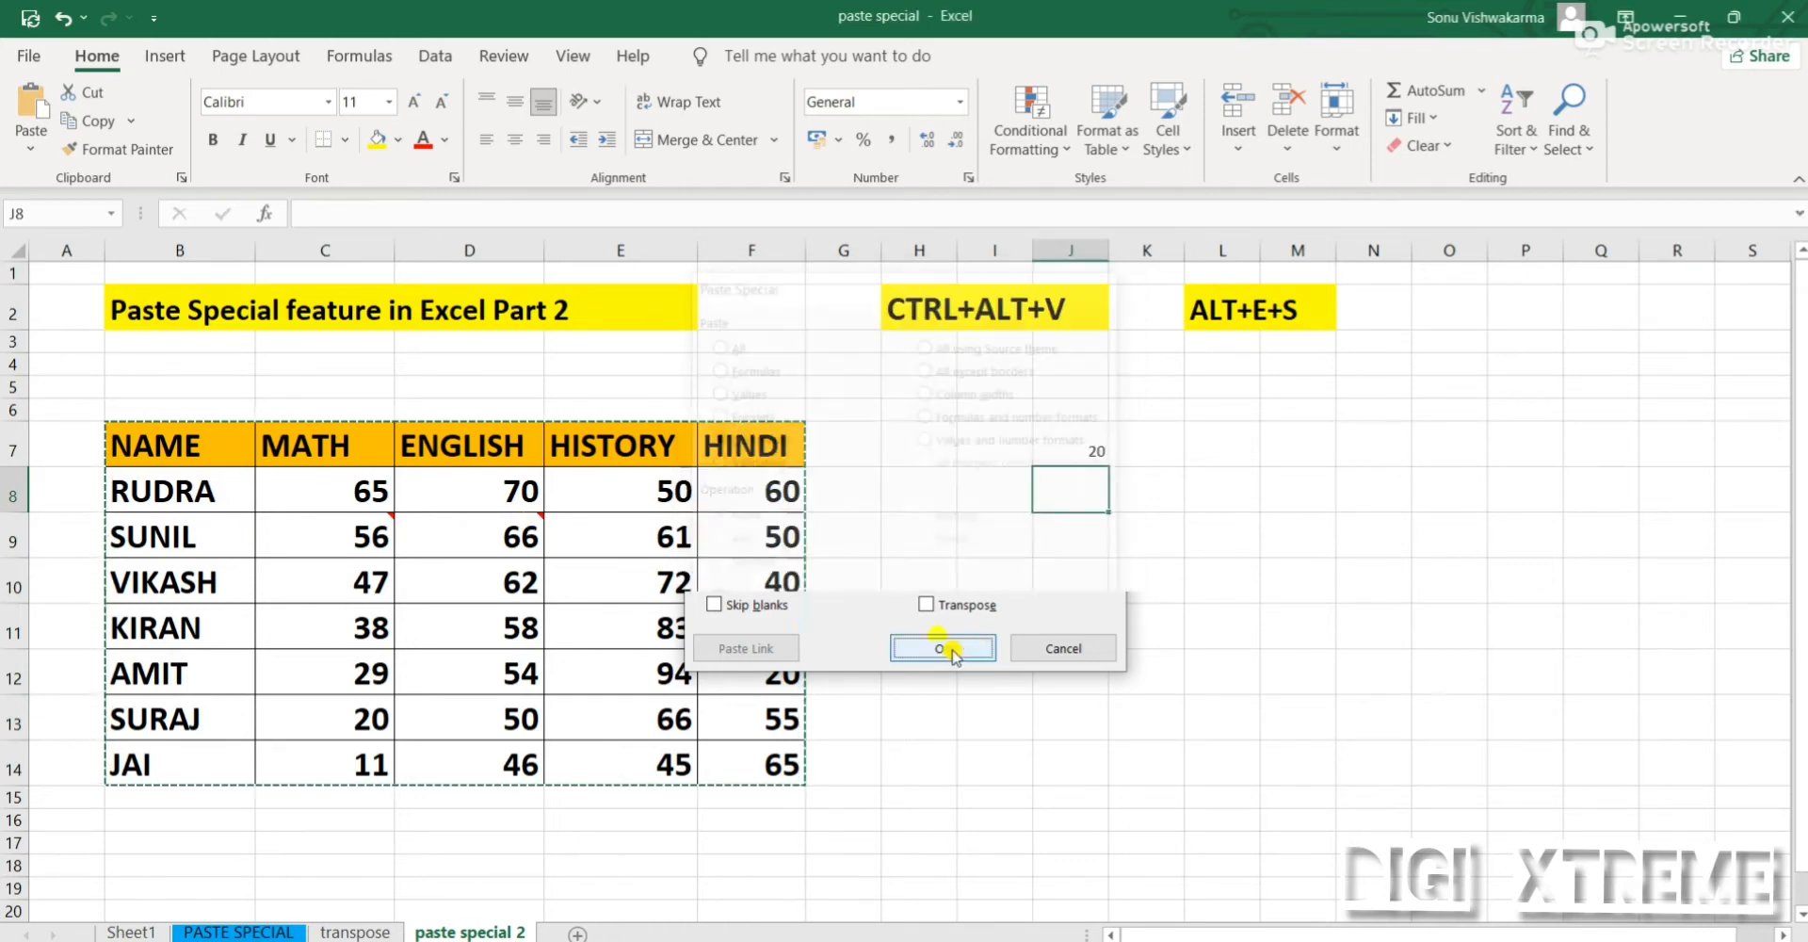
pyautogui.click(1580, 521)
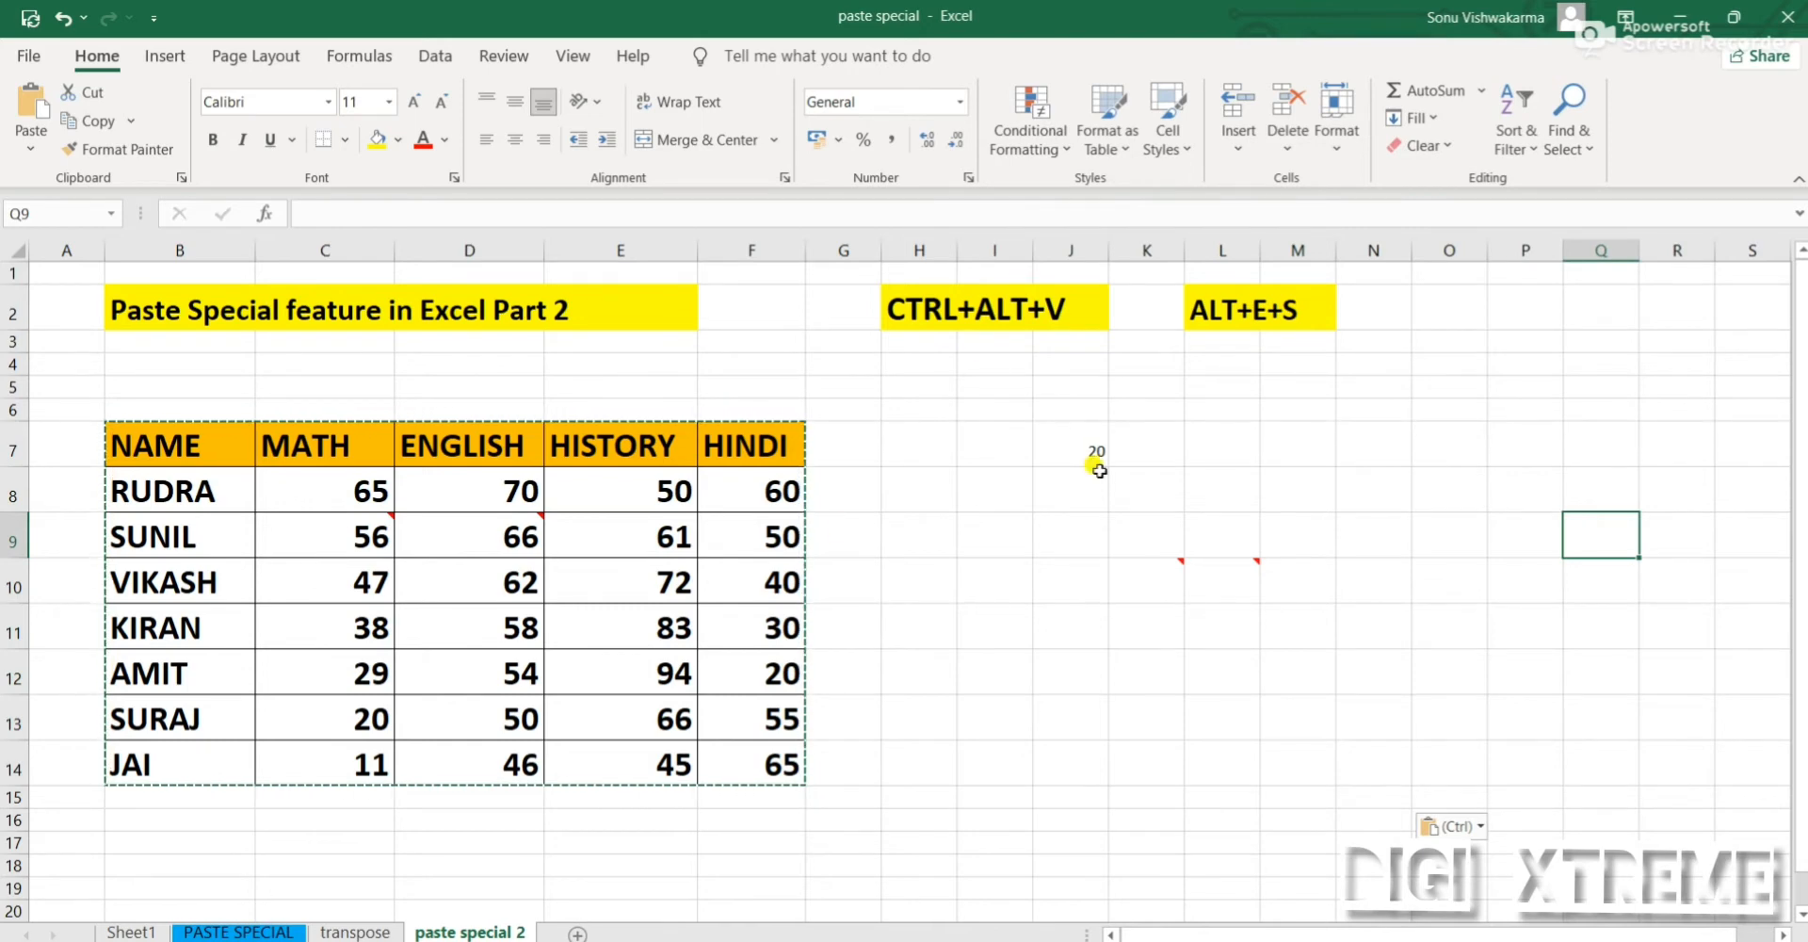
pyautogui.click(1131, 582)
pyautogui.moveTo(1136, 577)
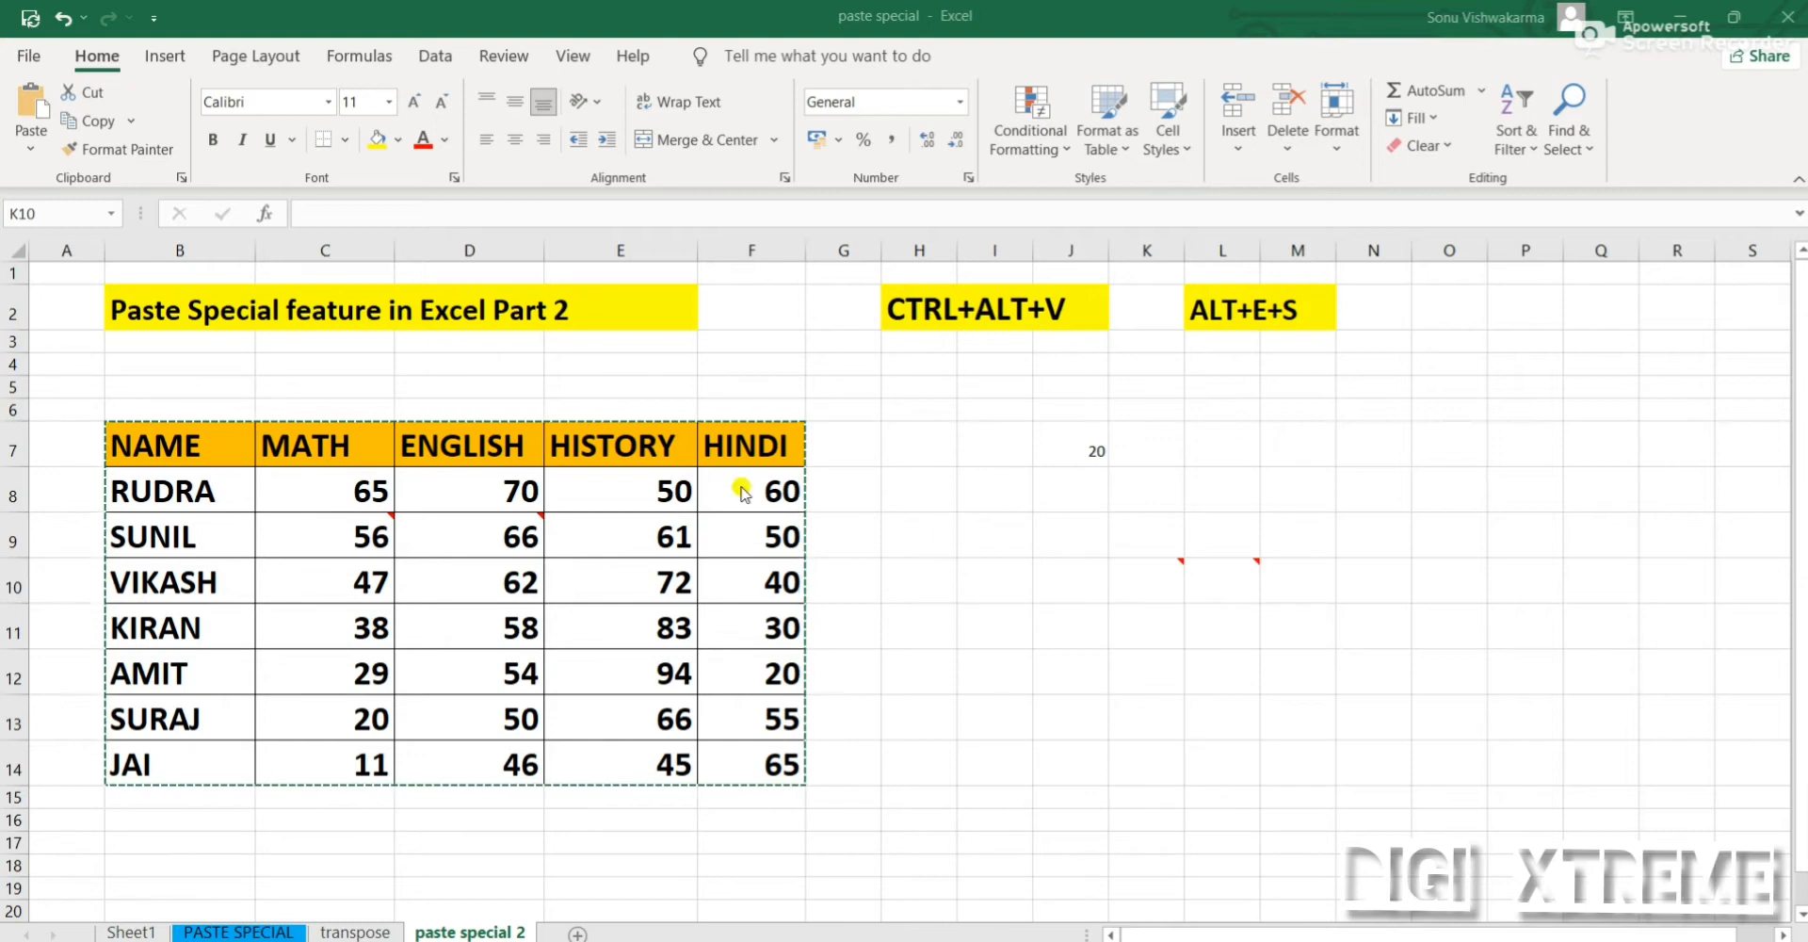
# Undo the comments paste and the two comments inserted on cells D9 and C9
pyautogui.click(945, 521)
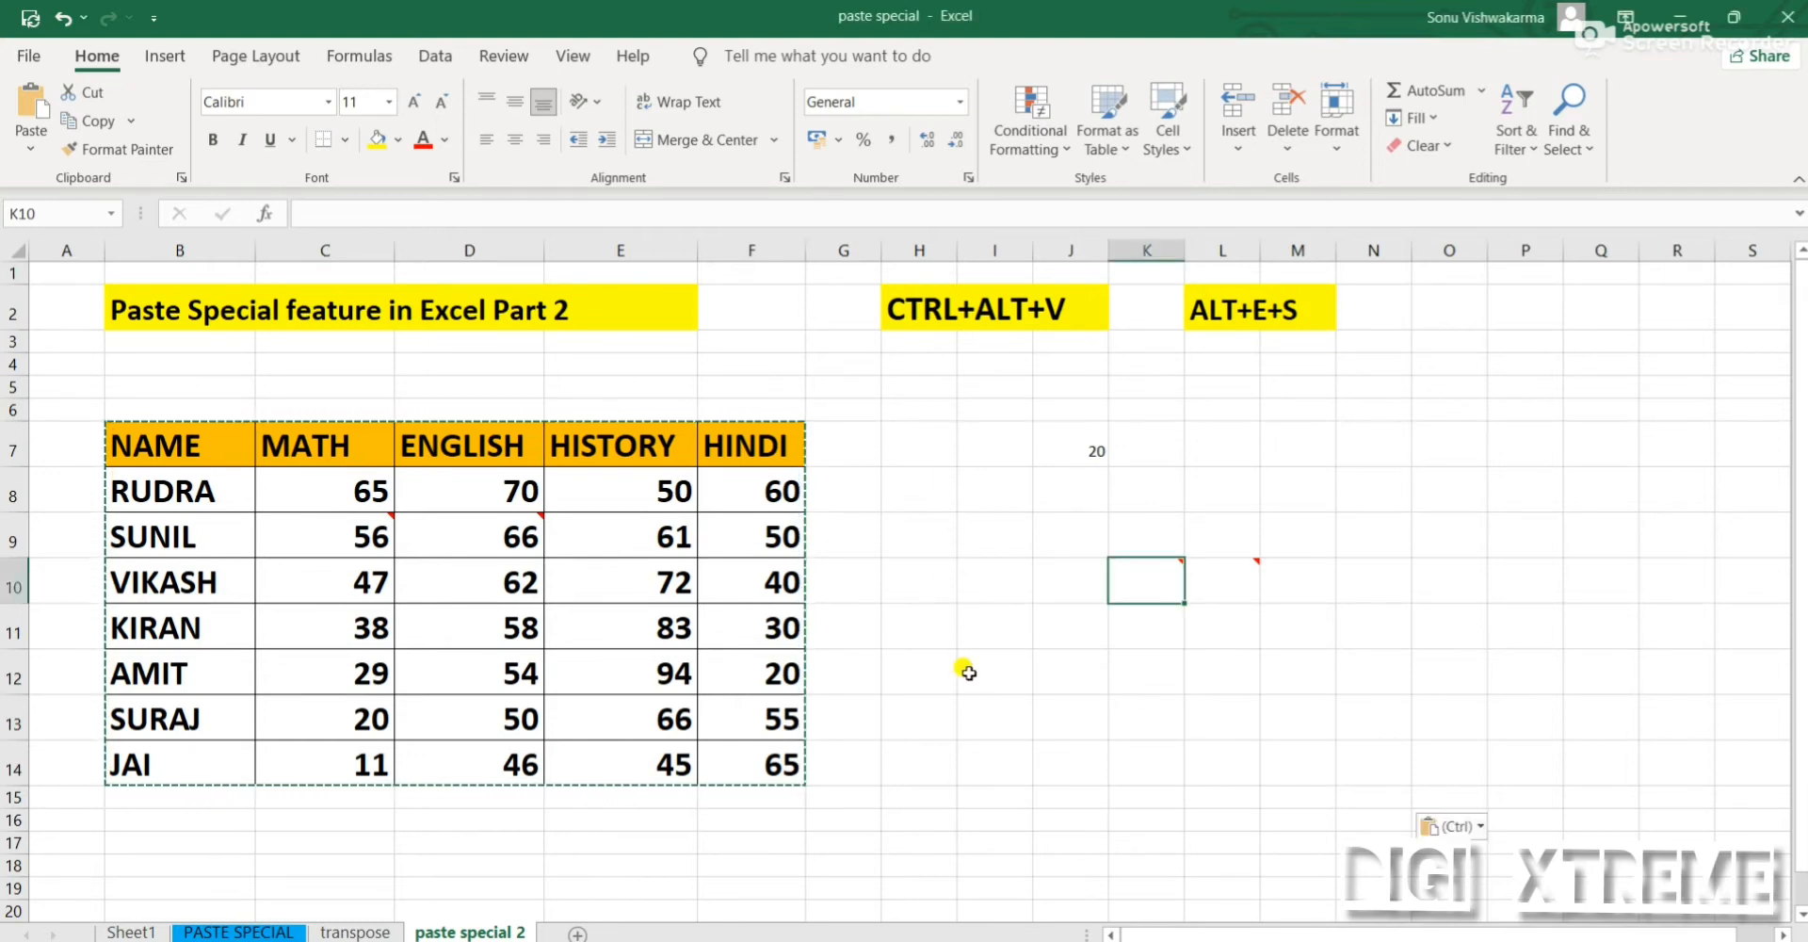
pyautogui.hotkey('ctrl', 'z')
pyautogui.hotkey('ctrl', 'z')
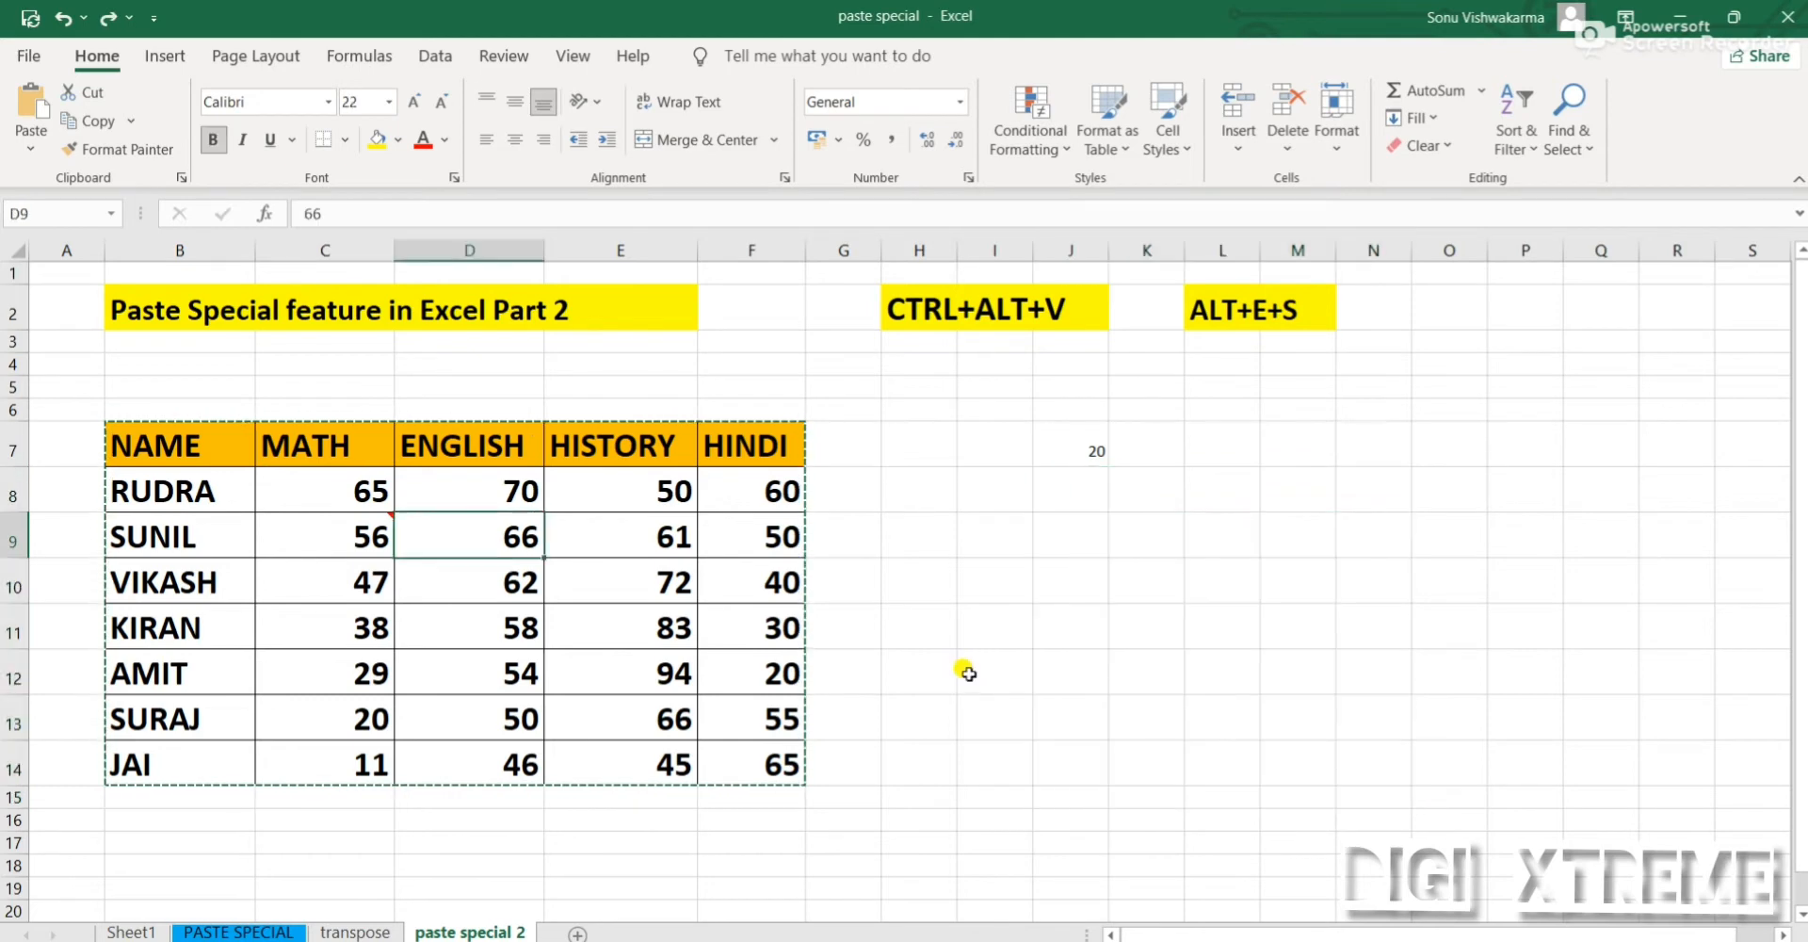
pyautogui.hotkey('ctrl', 'z')
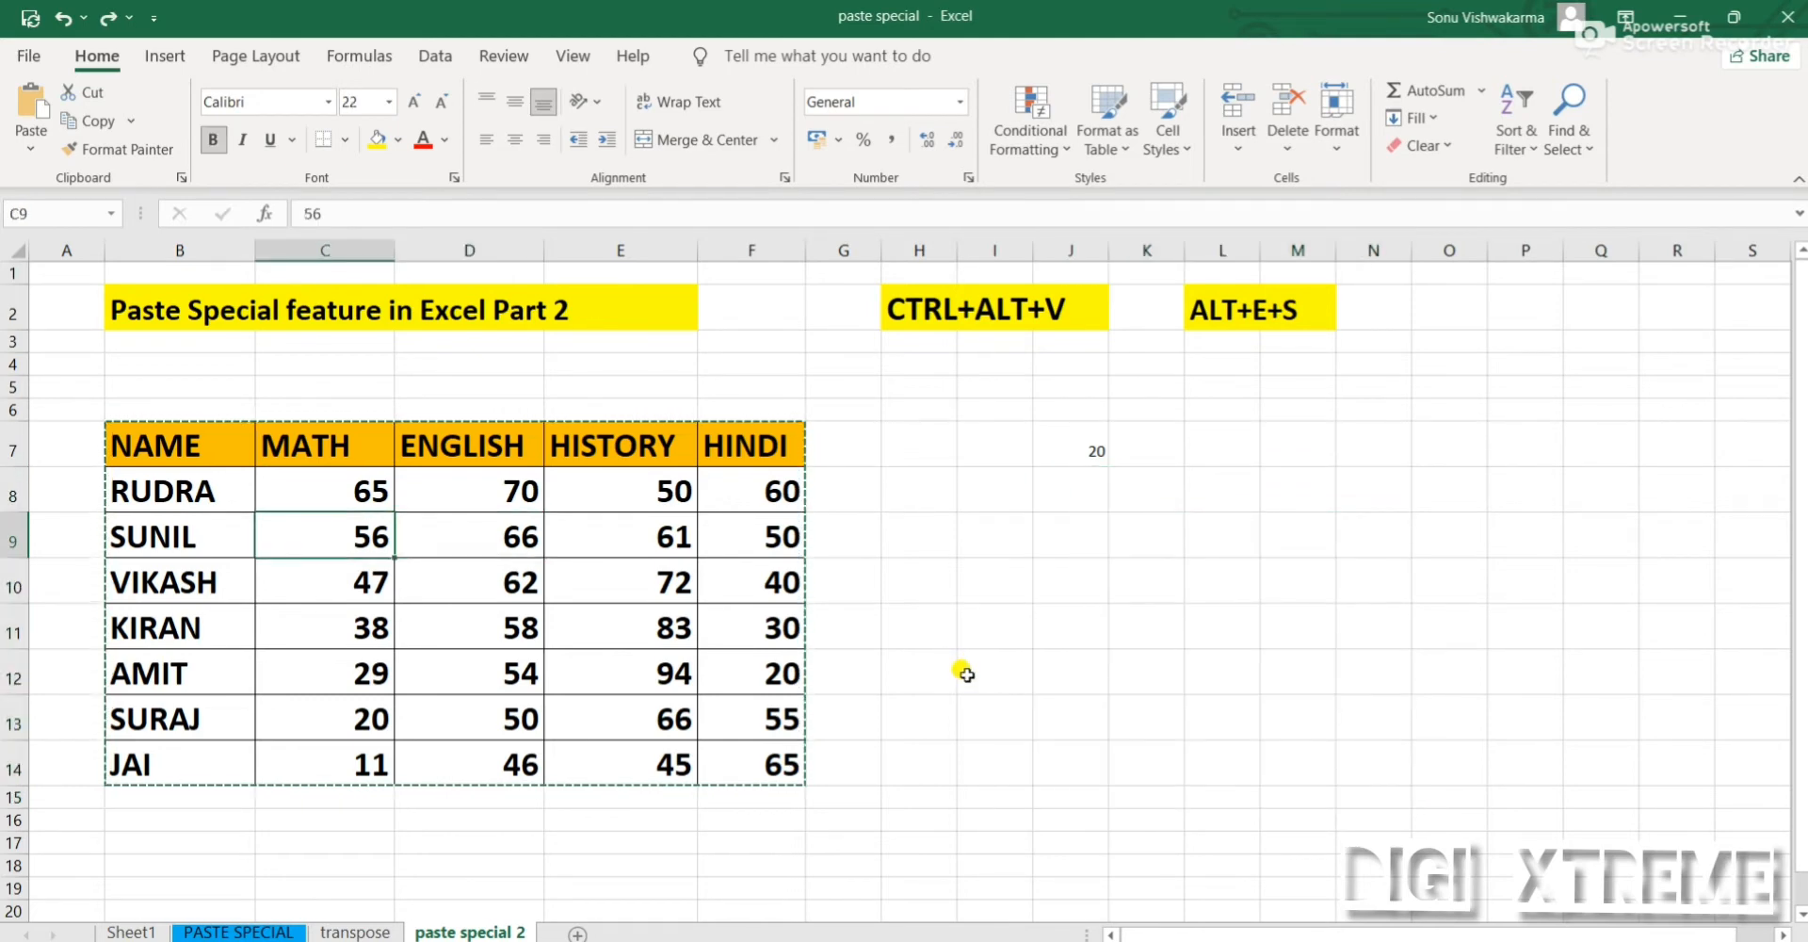
# Open the Paste Special options for the copied table
pyautogui.click(31, 146)
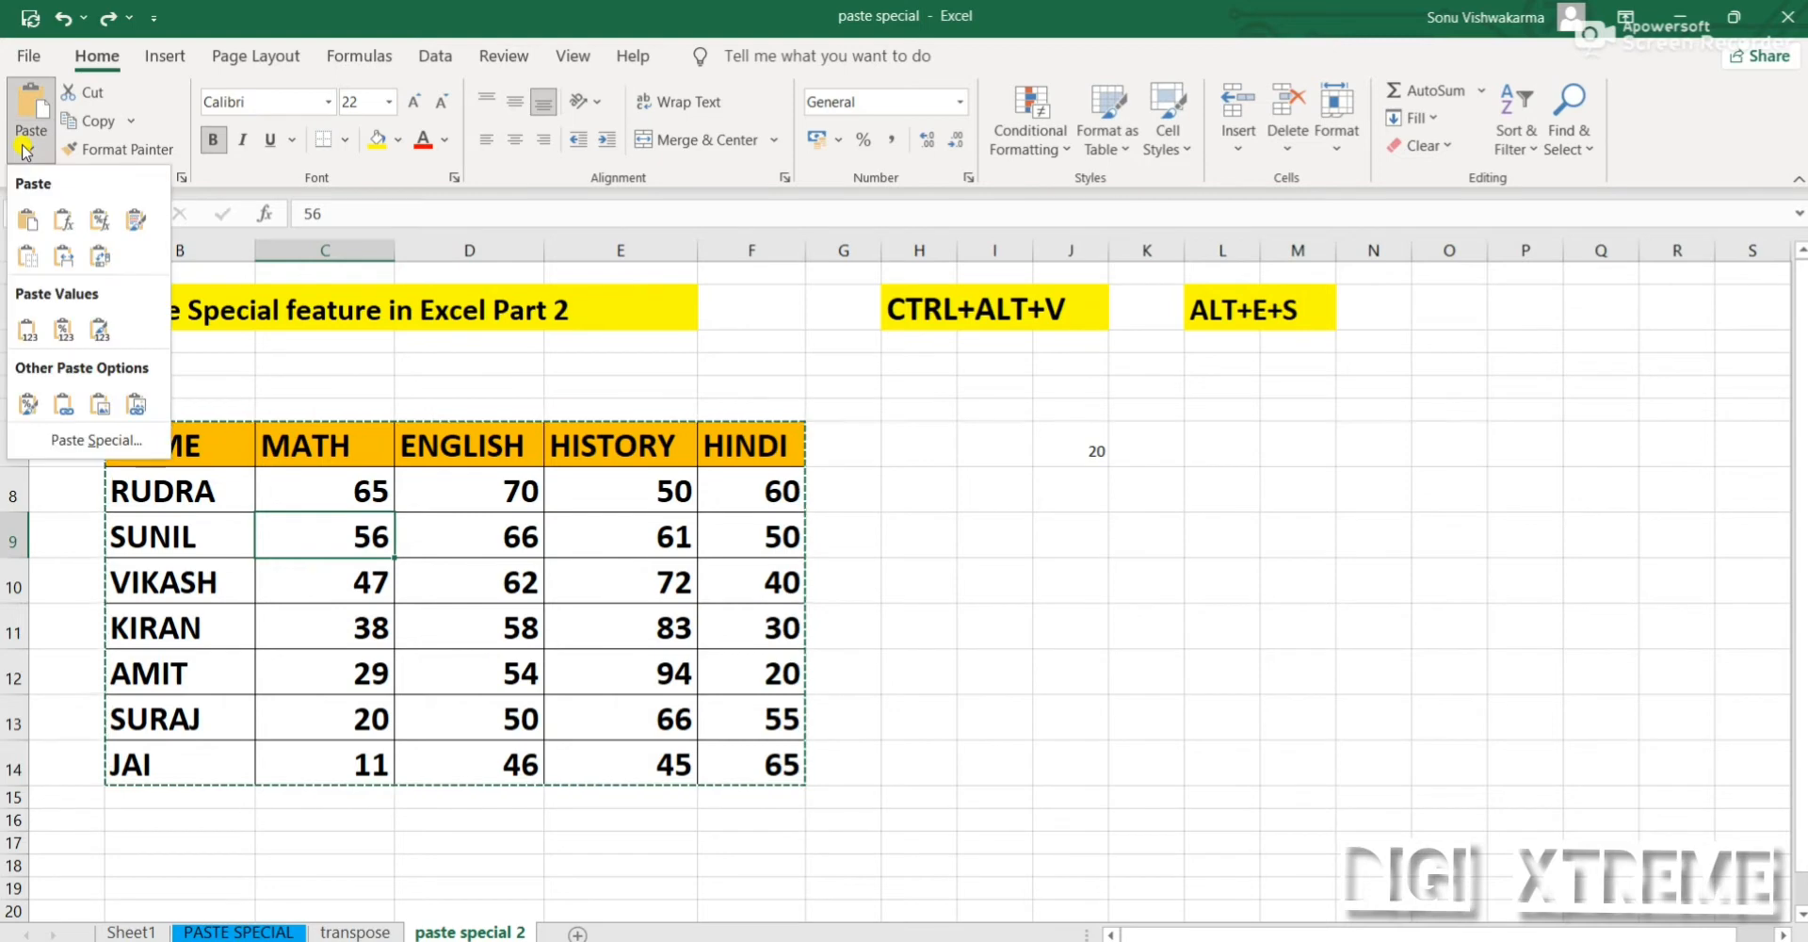
pyautogui.click(127, 443)
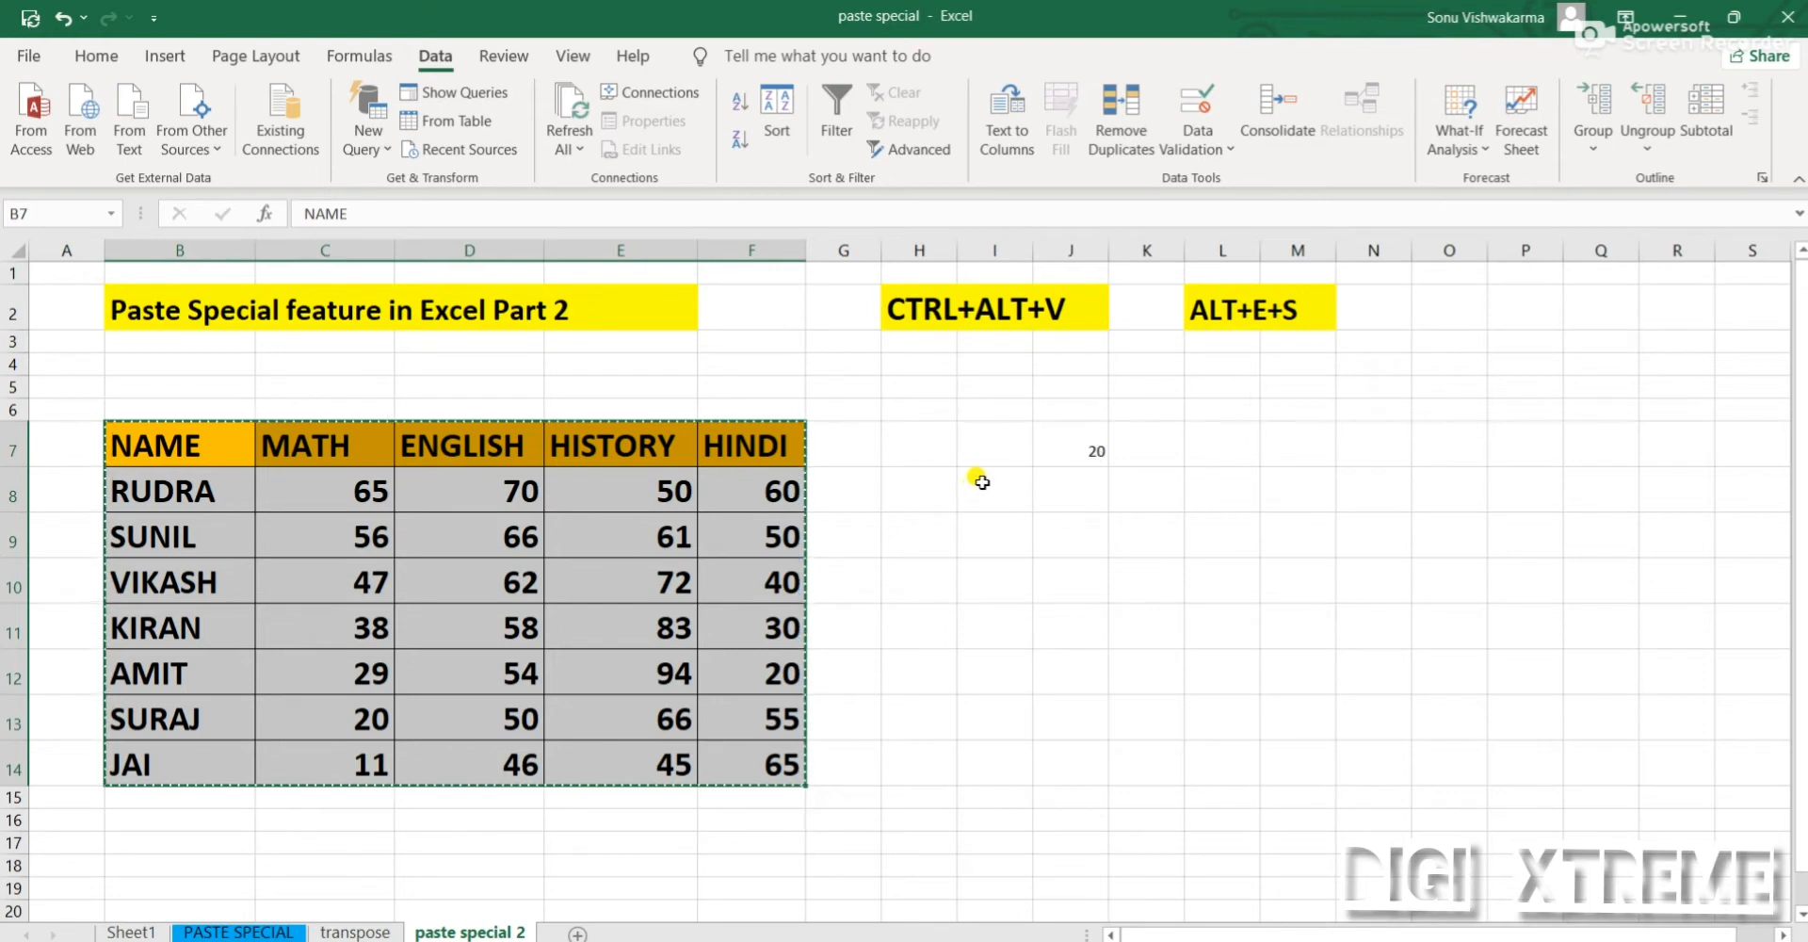
# Delete the contents of cell J7
pyautogui.click(1082, 448)
pyautogui.press('Delete')
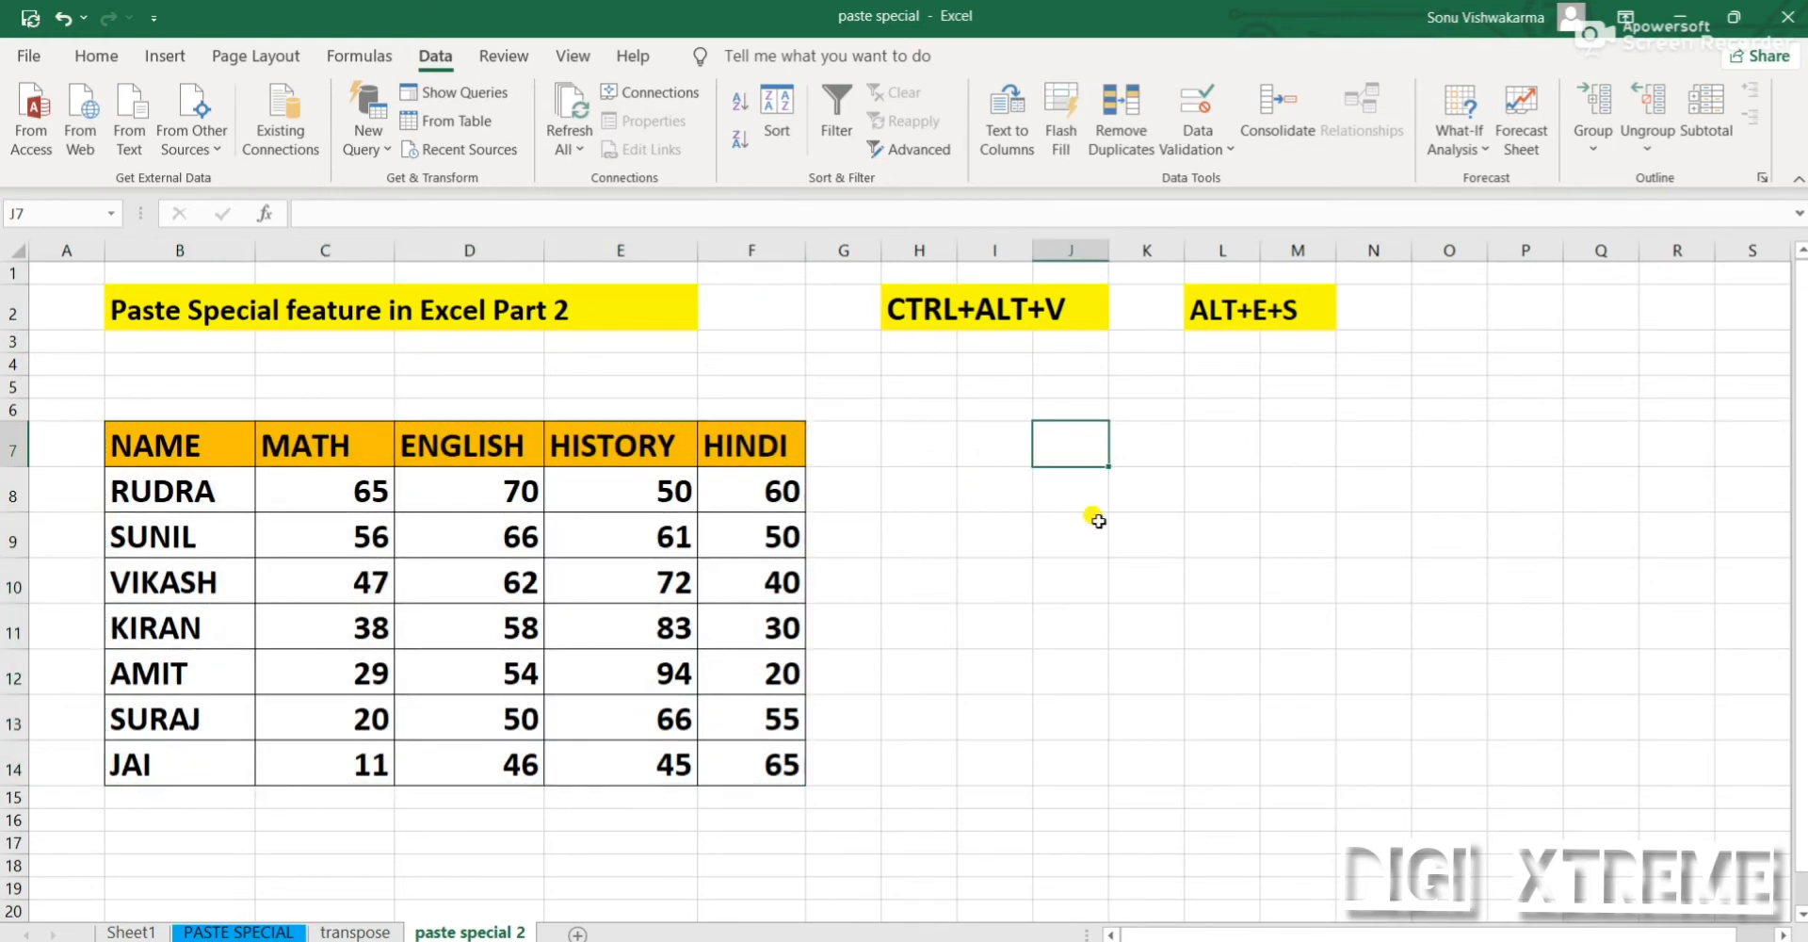
# Copy the marks table B7:F14 and paste only its validation starting at I7 with Paste Special
pyautogui.moveTo(179, 445); pyautogui.dragTo(735, 774)
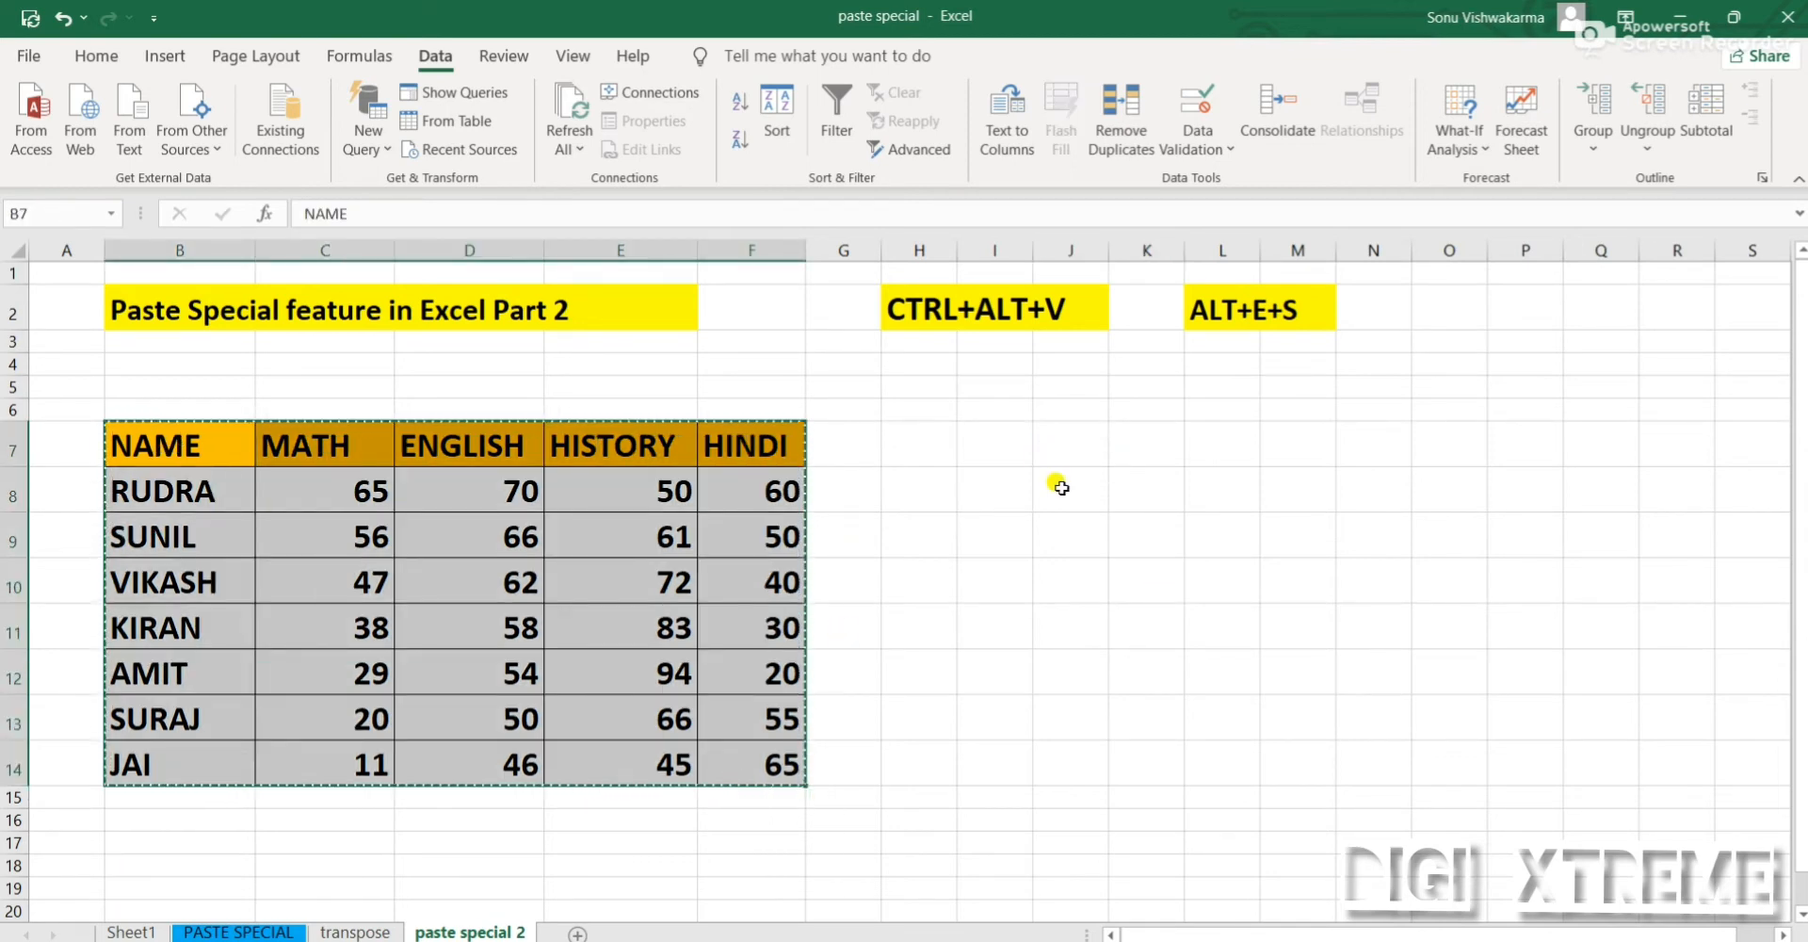
pyautogui.click(1012, 444)
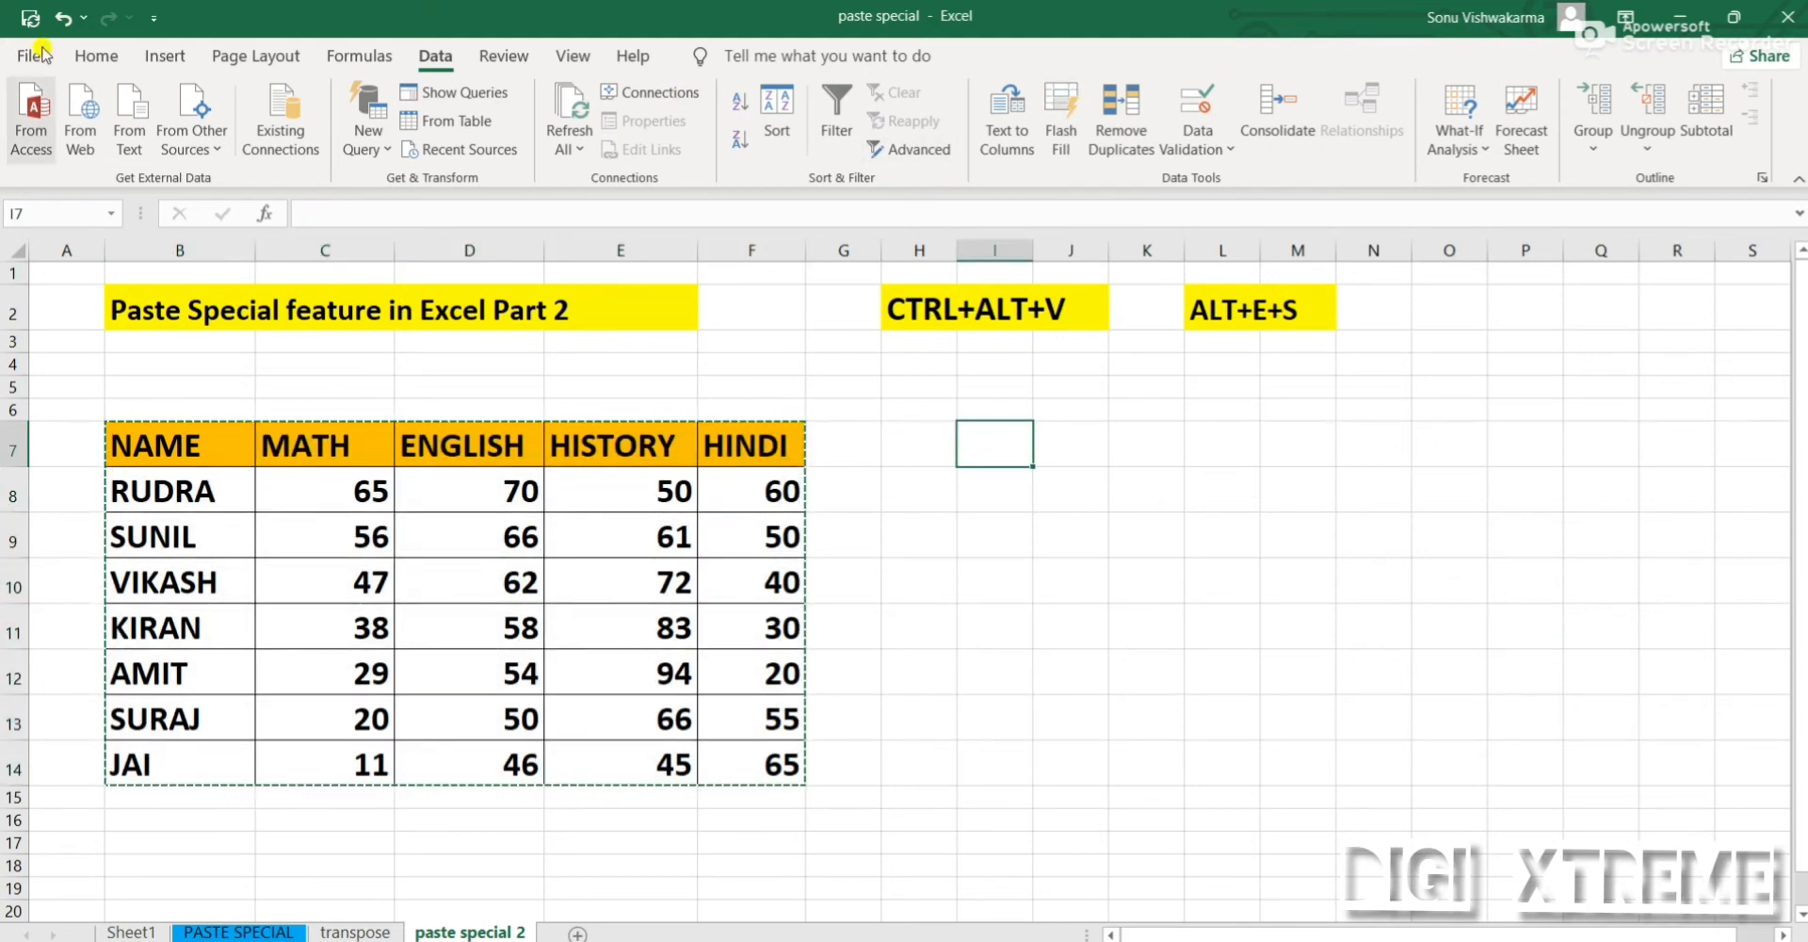
pyautogui.click(107, 58)
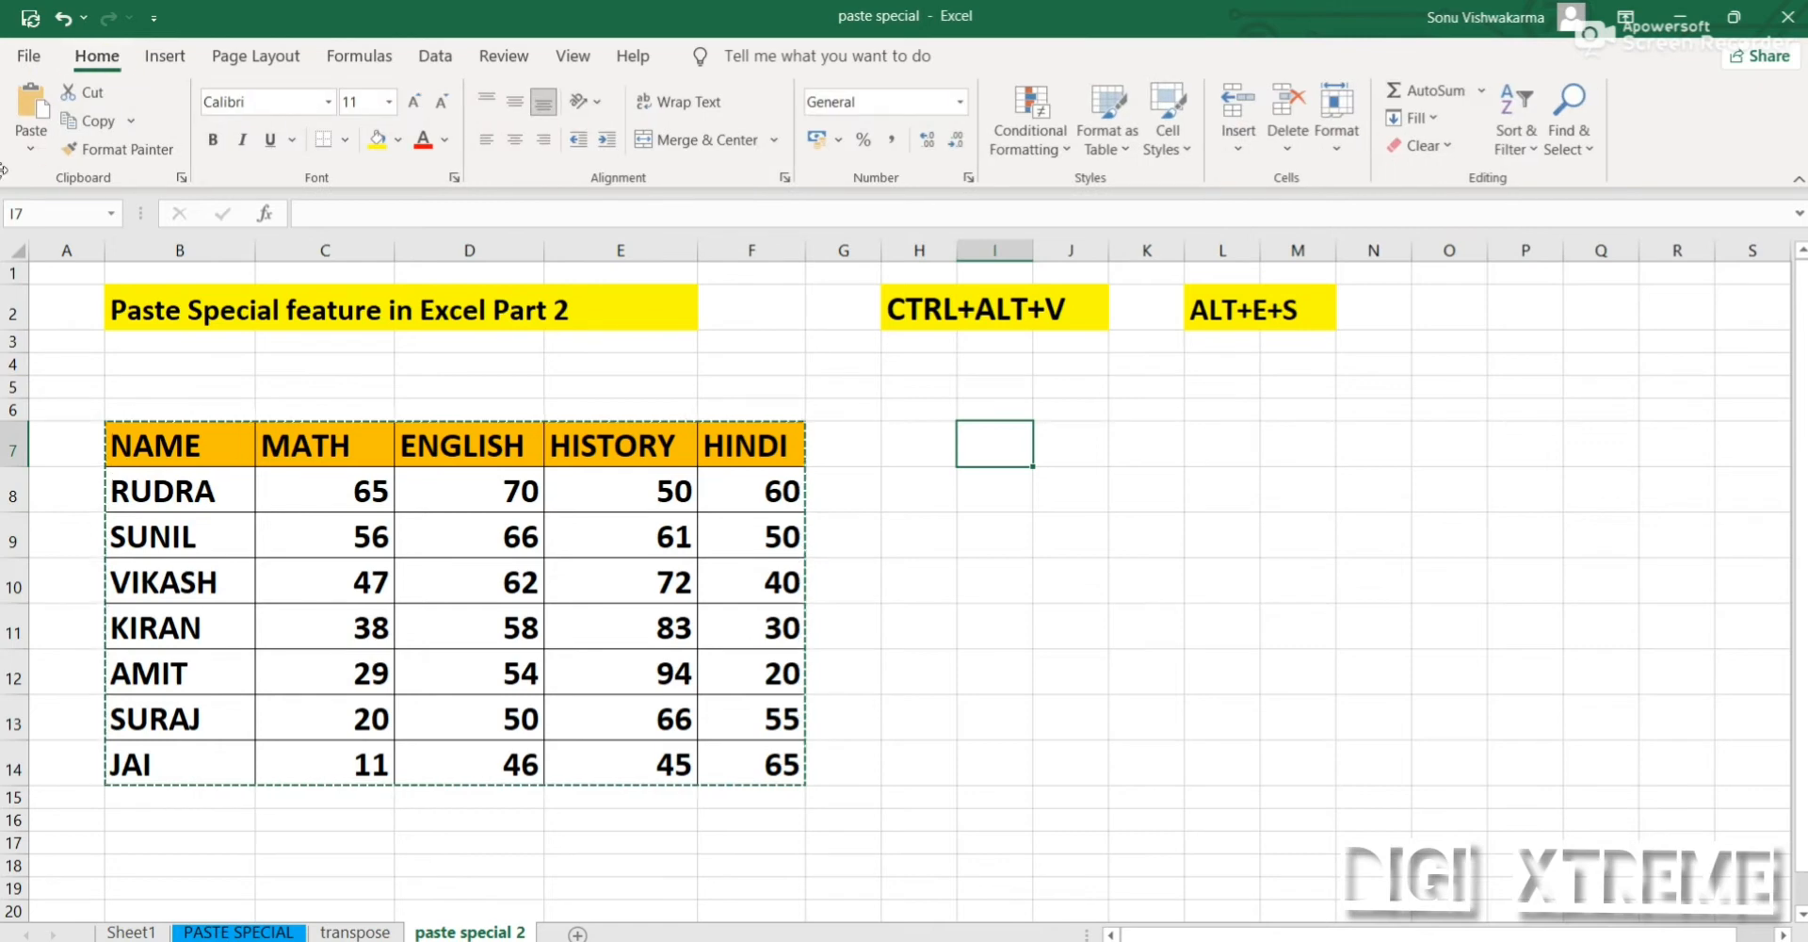
pyautogui.click(32, 146)
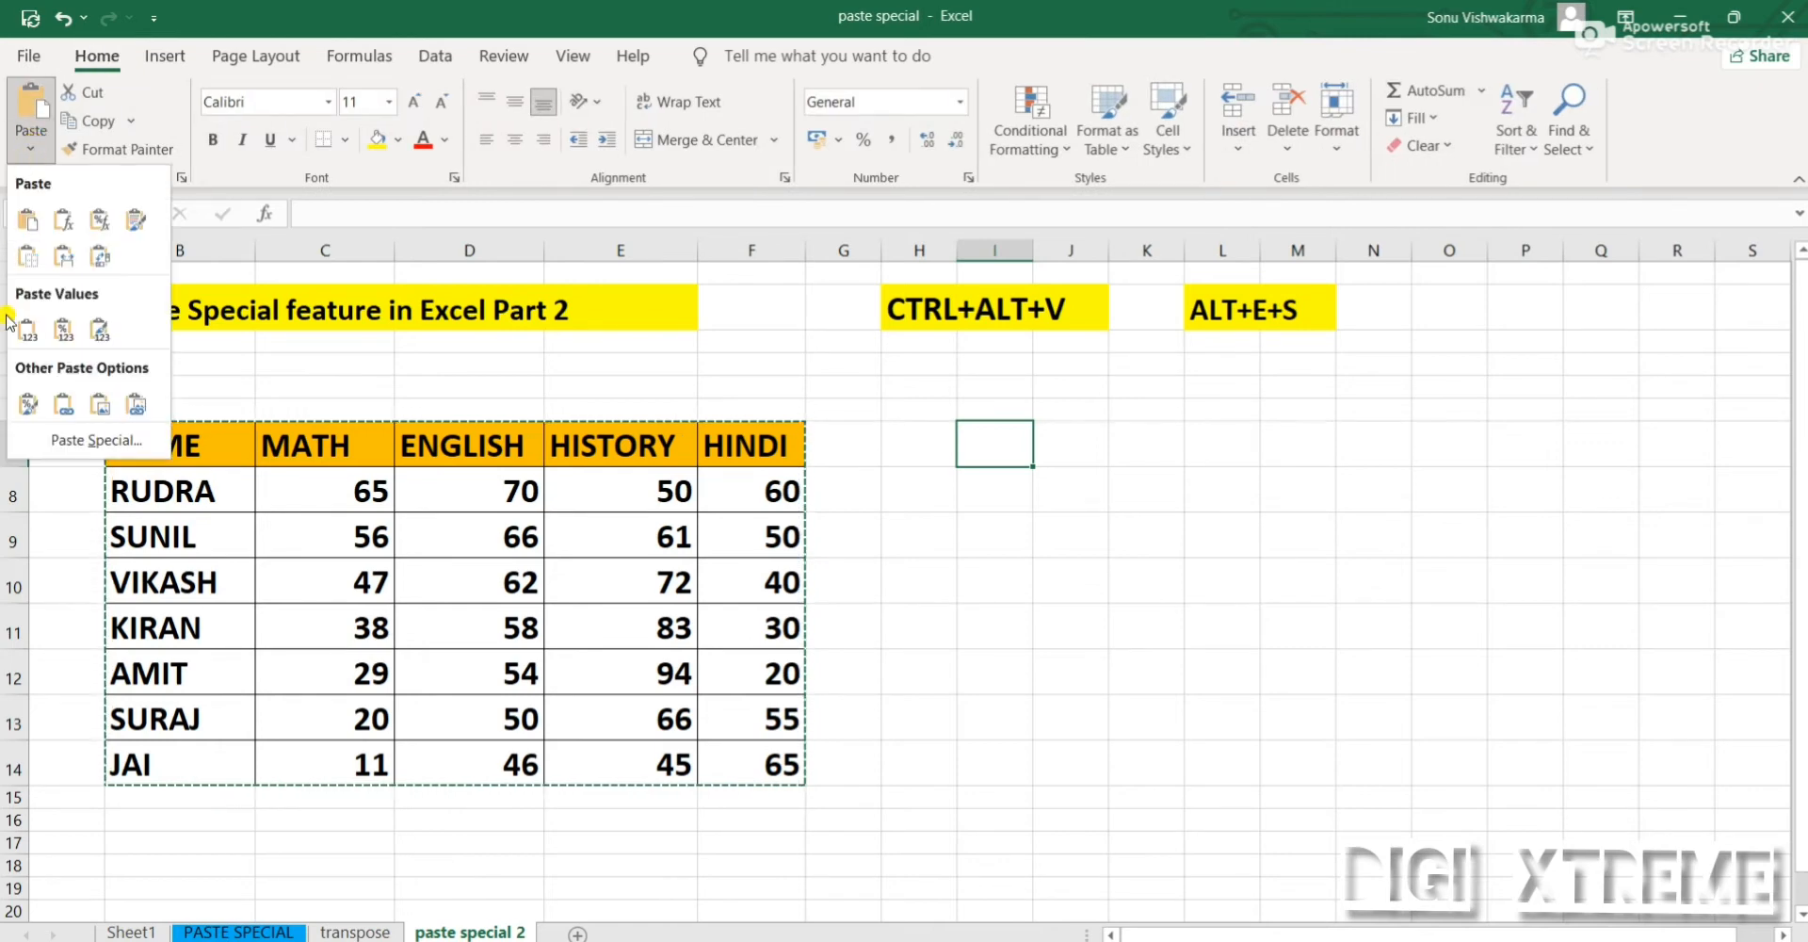
pyautogui.click(94, 440)
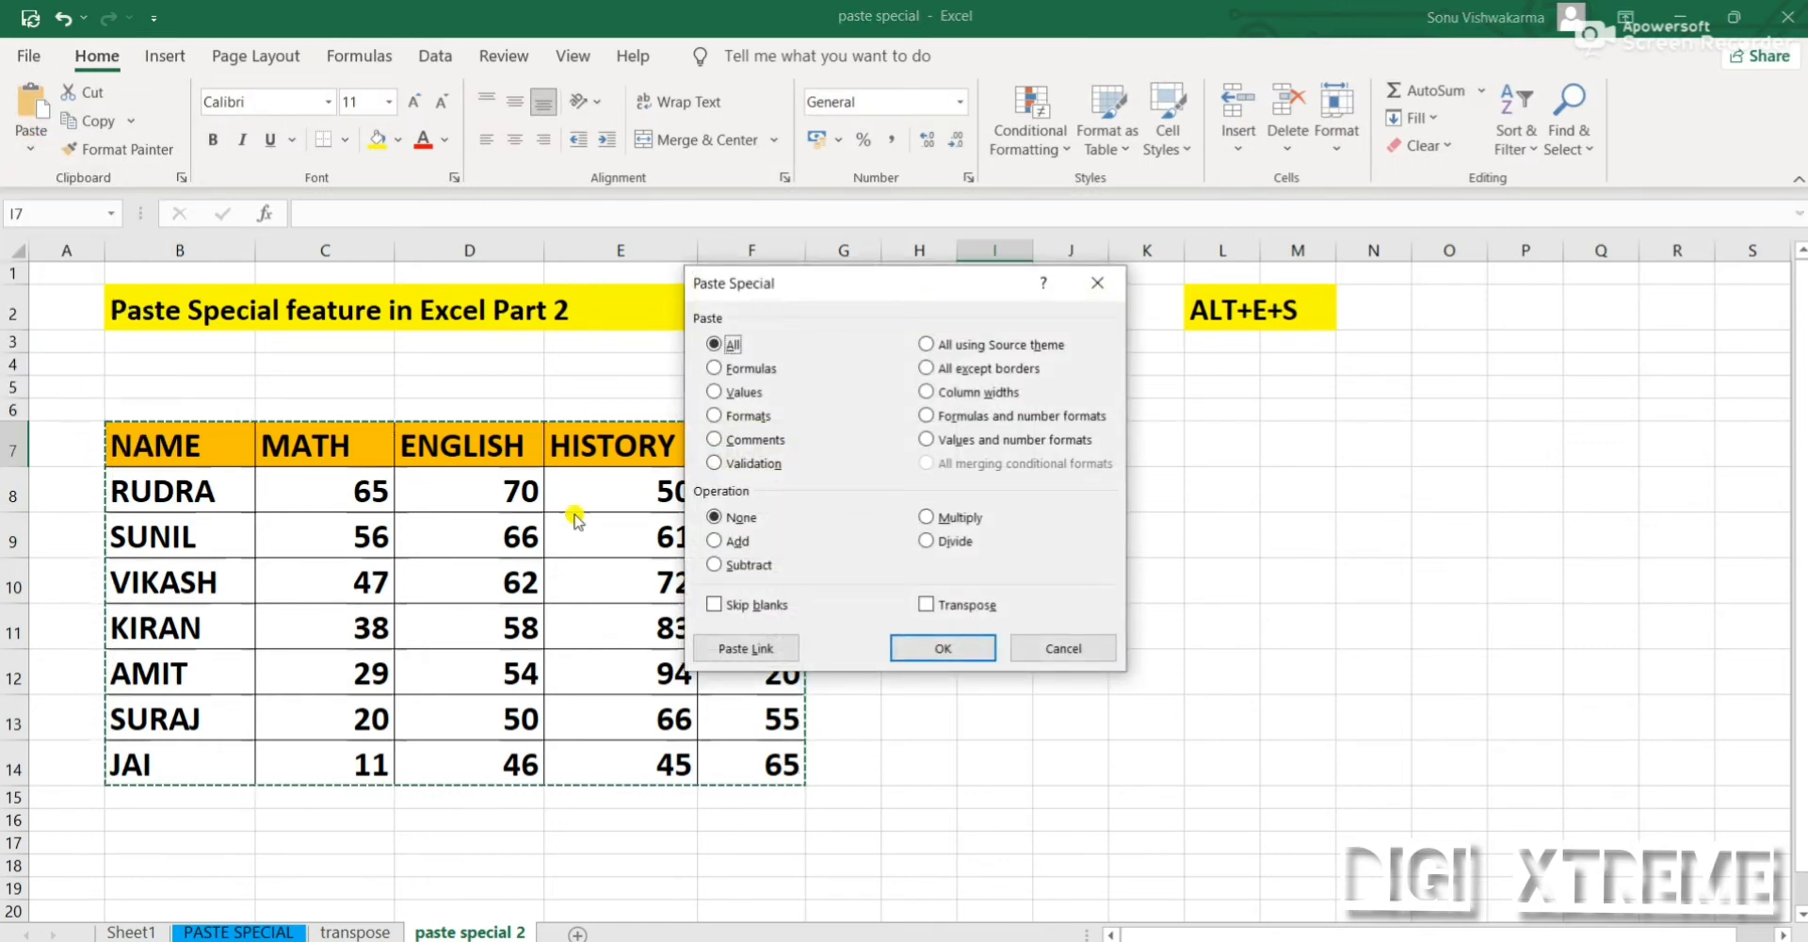
pyautogui.click(773, 464)
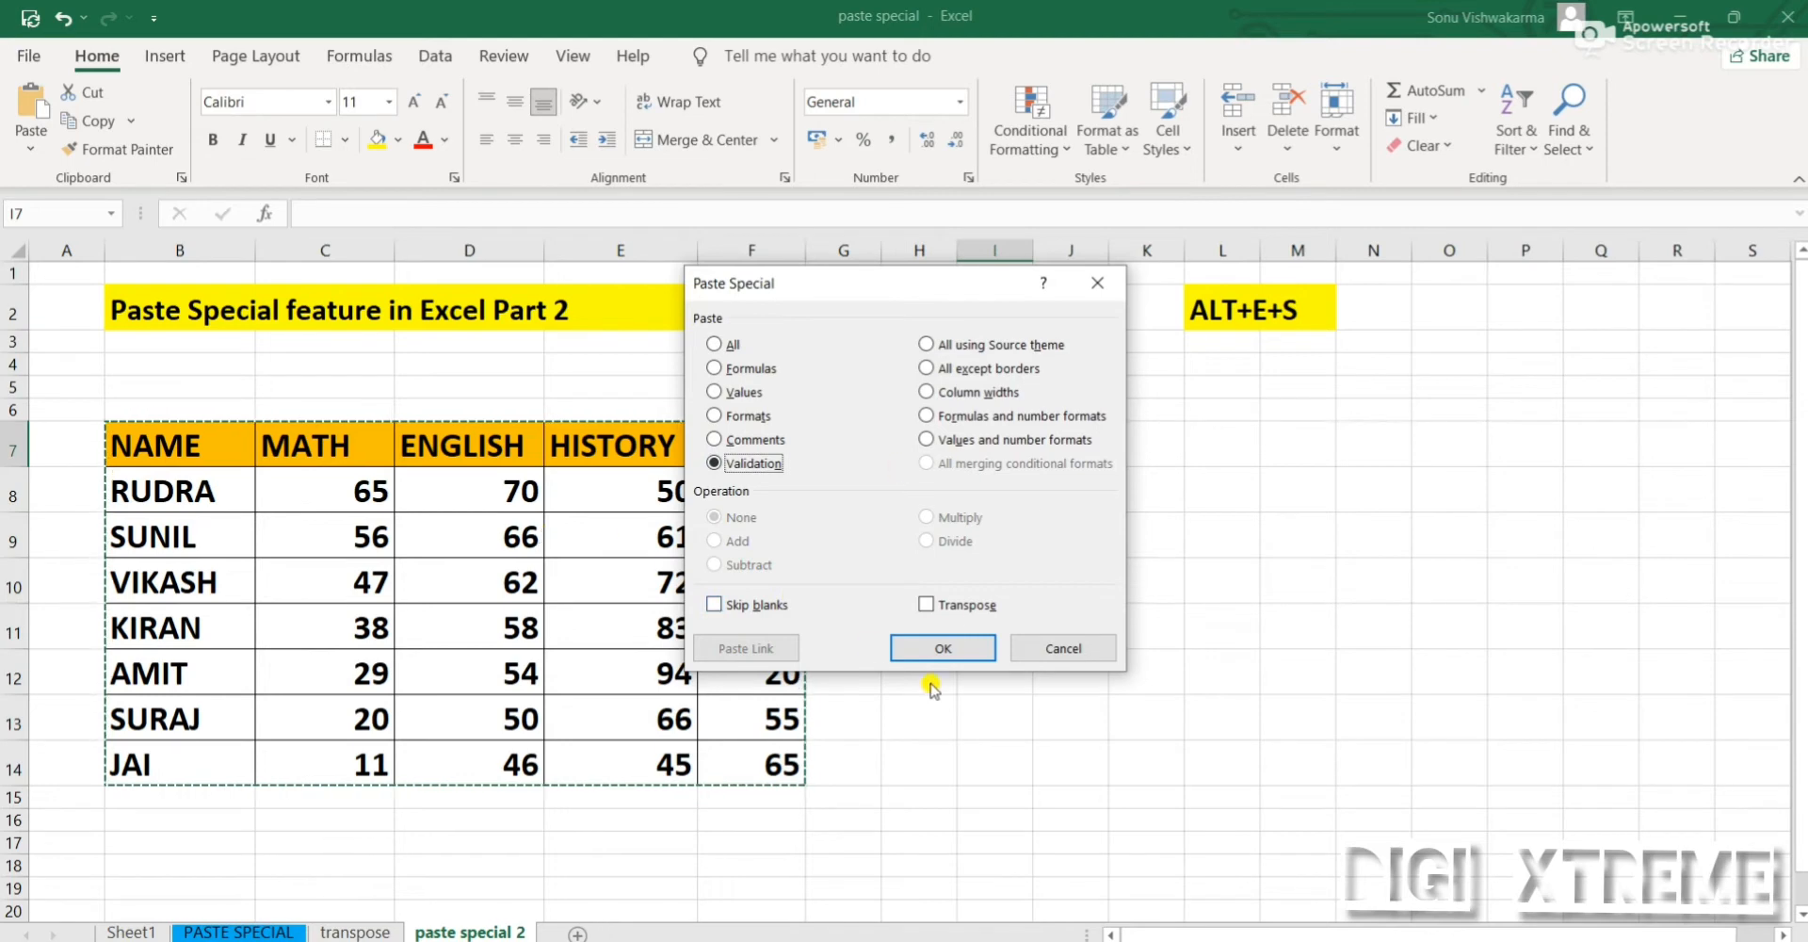
pyautogui.click(961, 657)
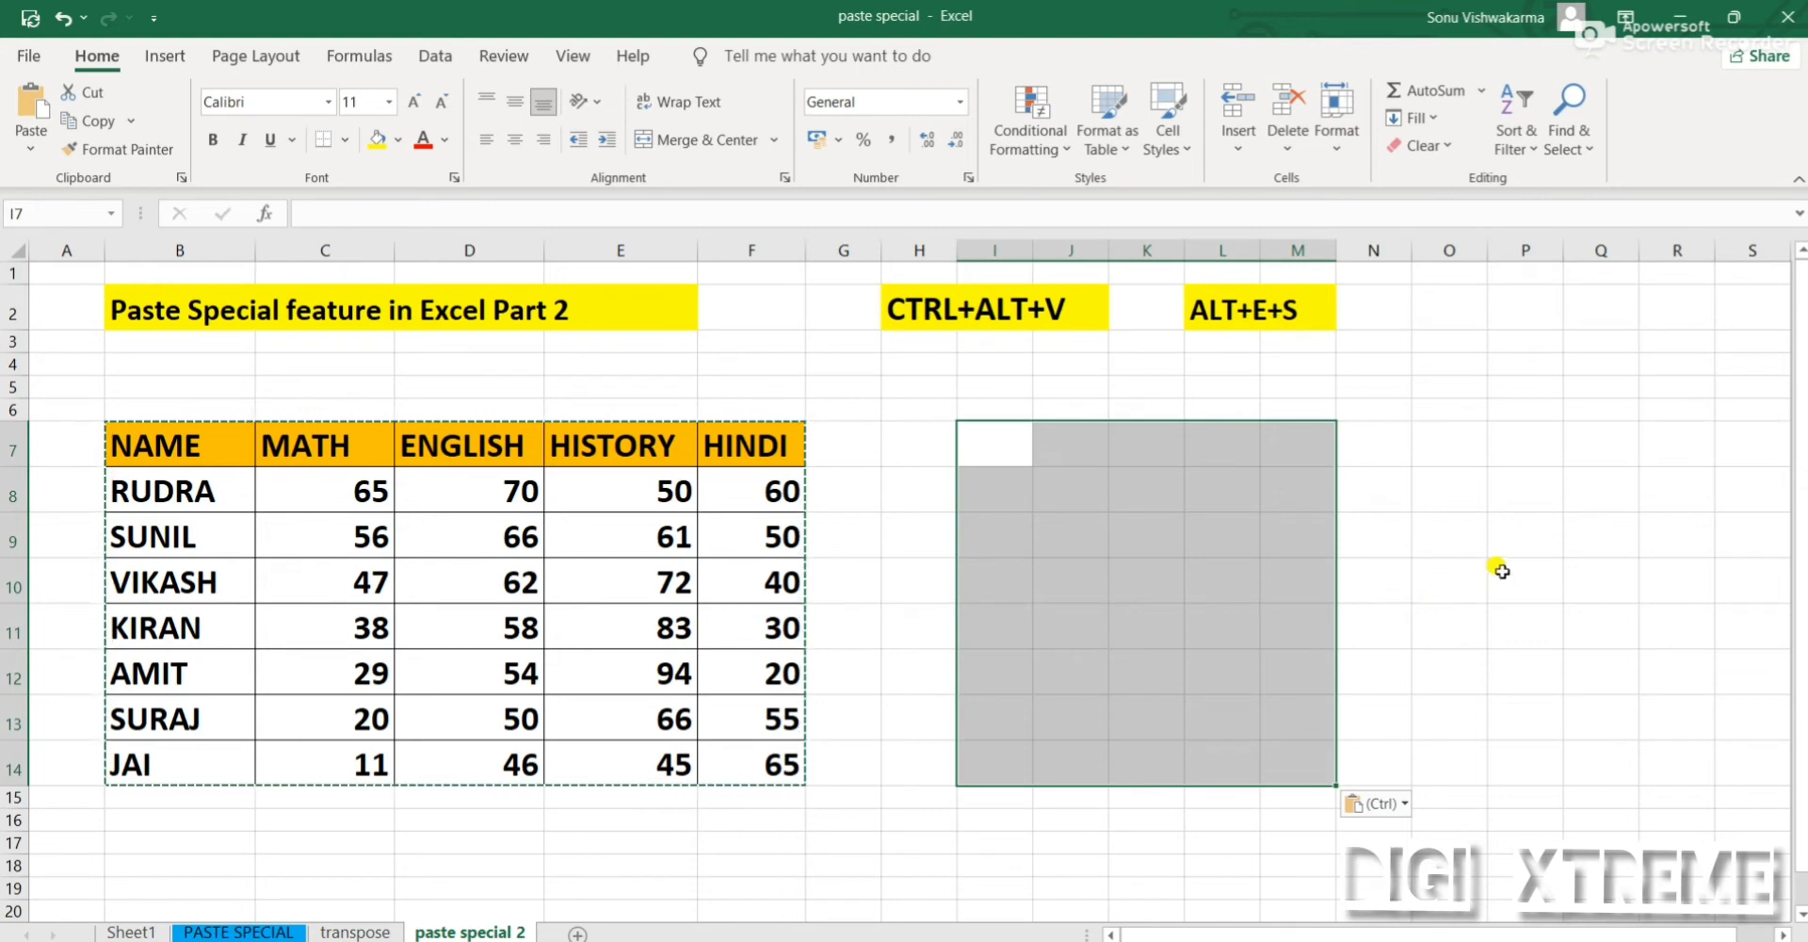
pyautogui.click(1071, 504)
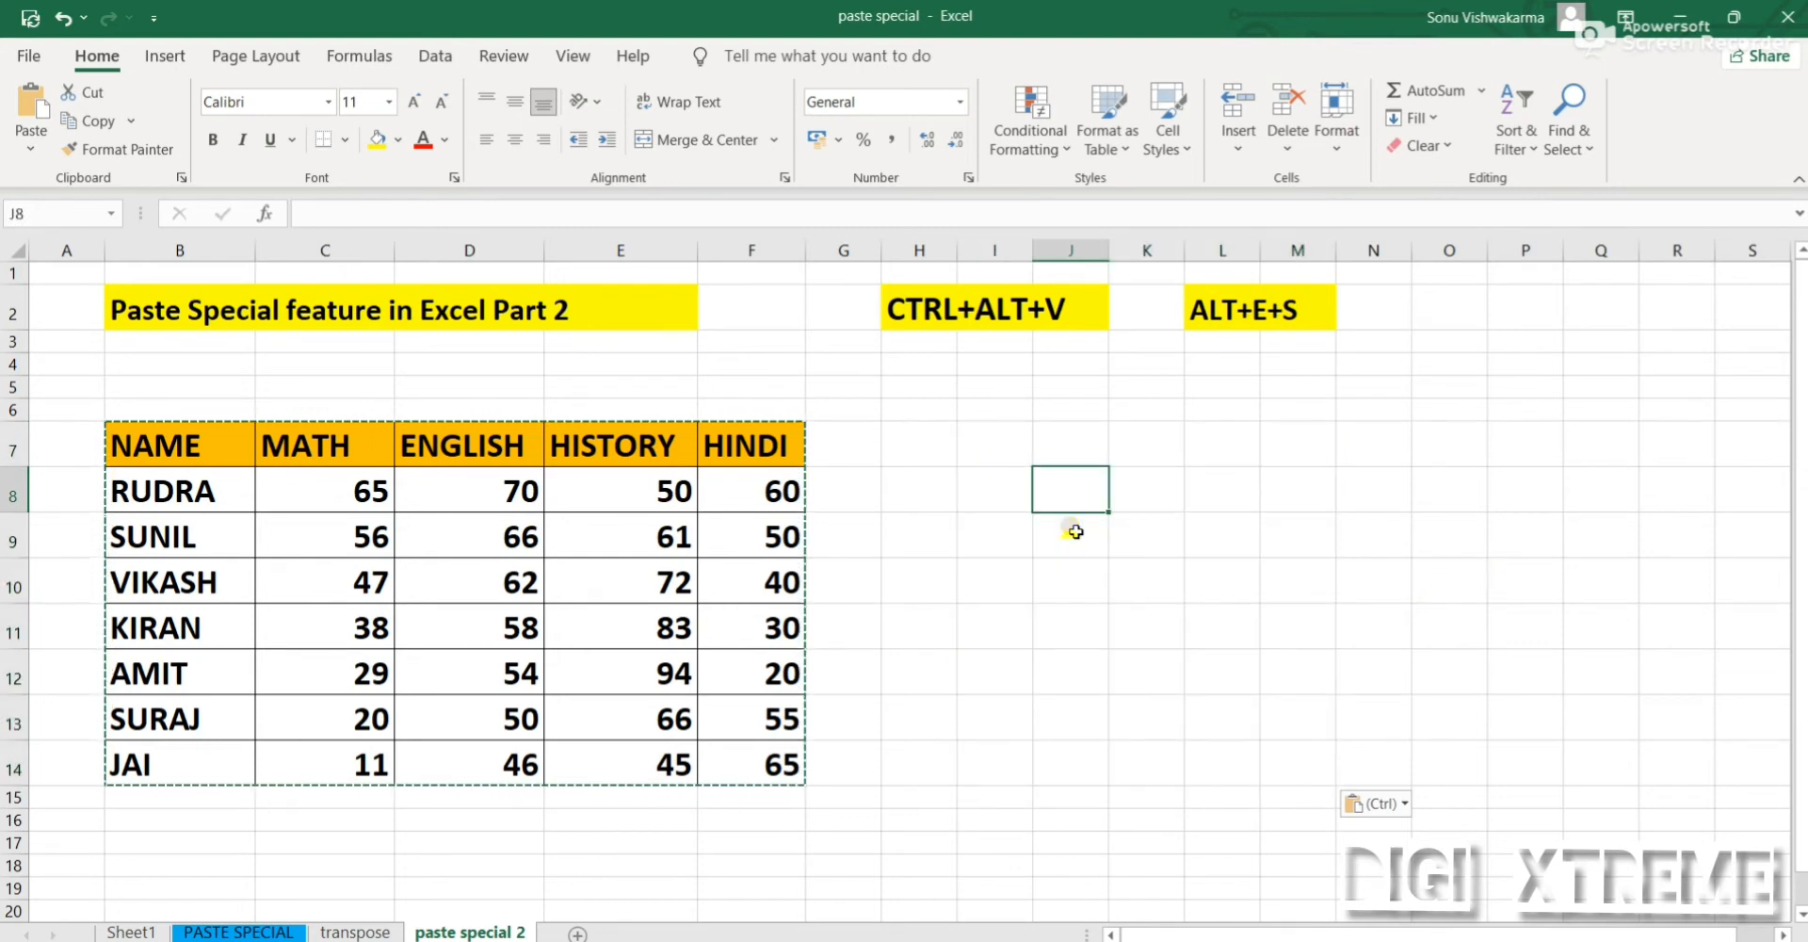
# Try to enter 22 in cell J8 to test the pasted validation, and dismiss the entry
pyautogui.write('22')
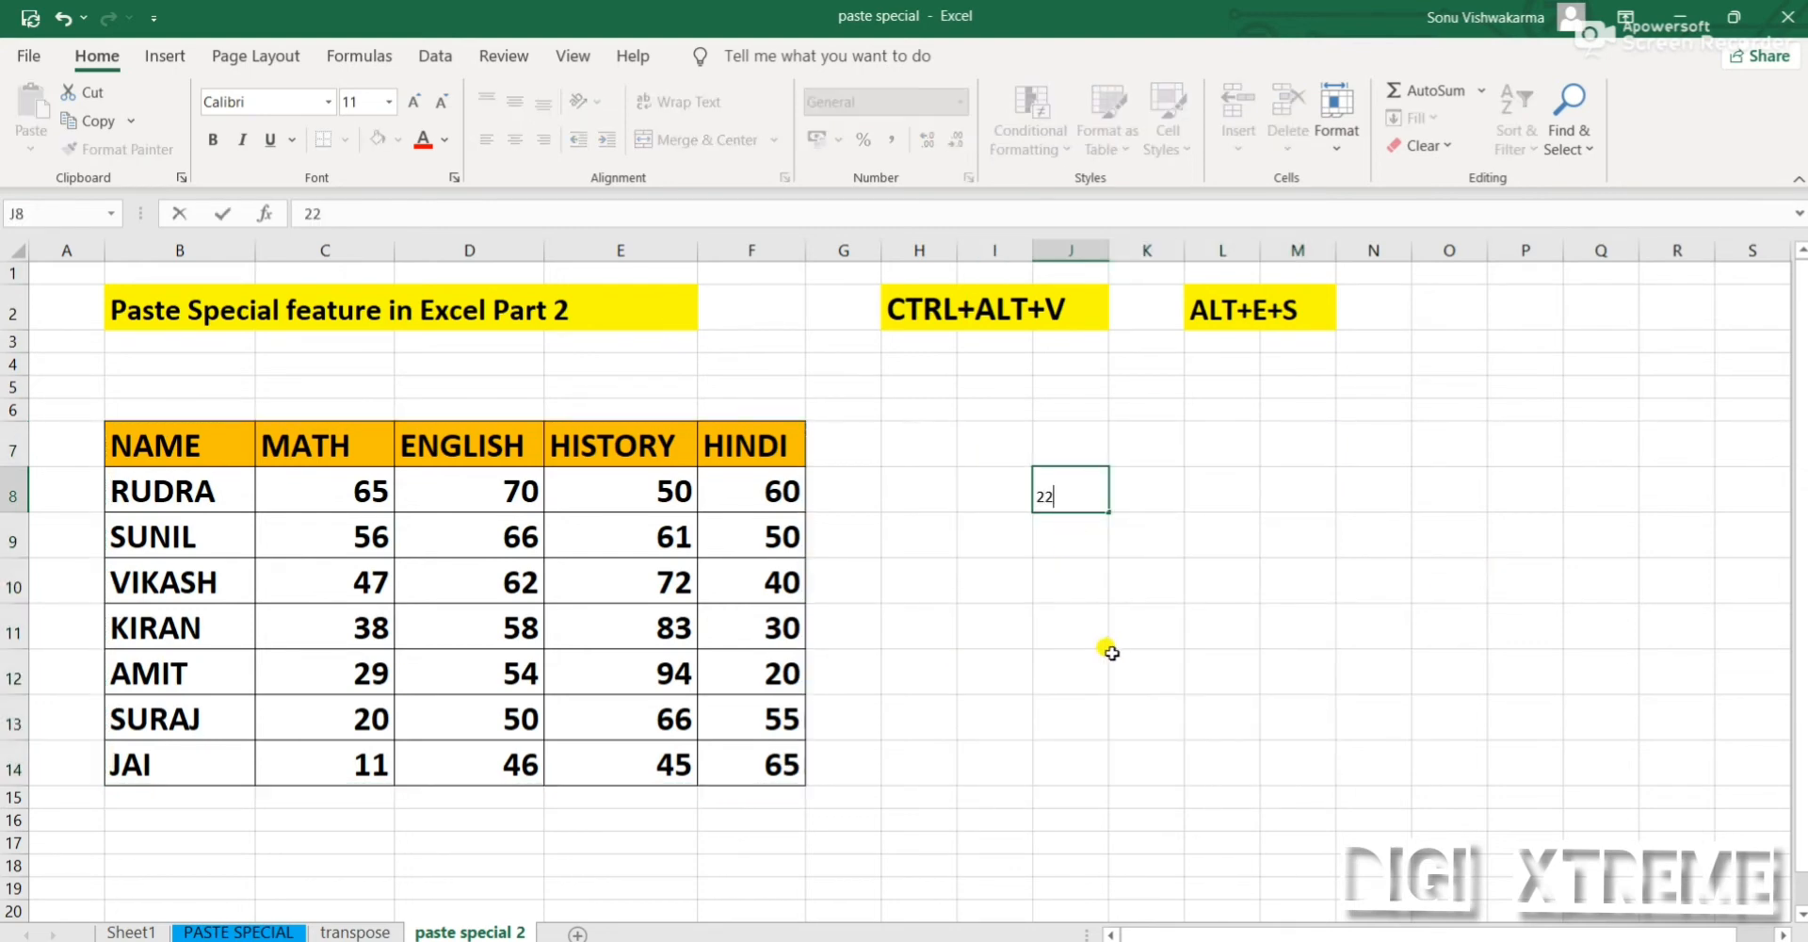
pyautogui.press('Return')
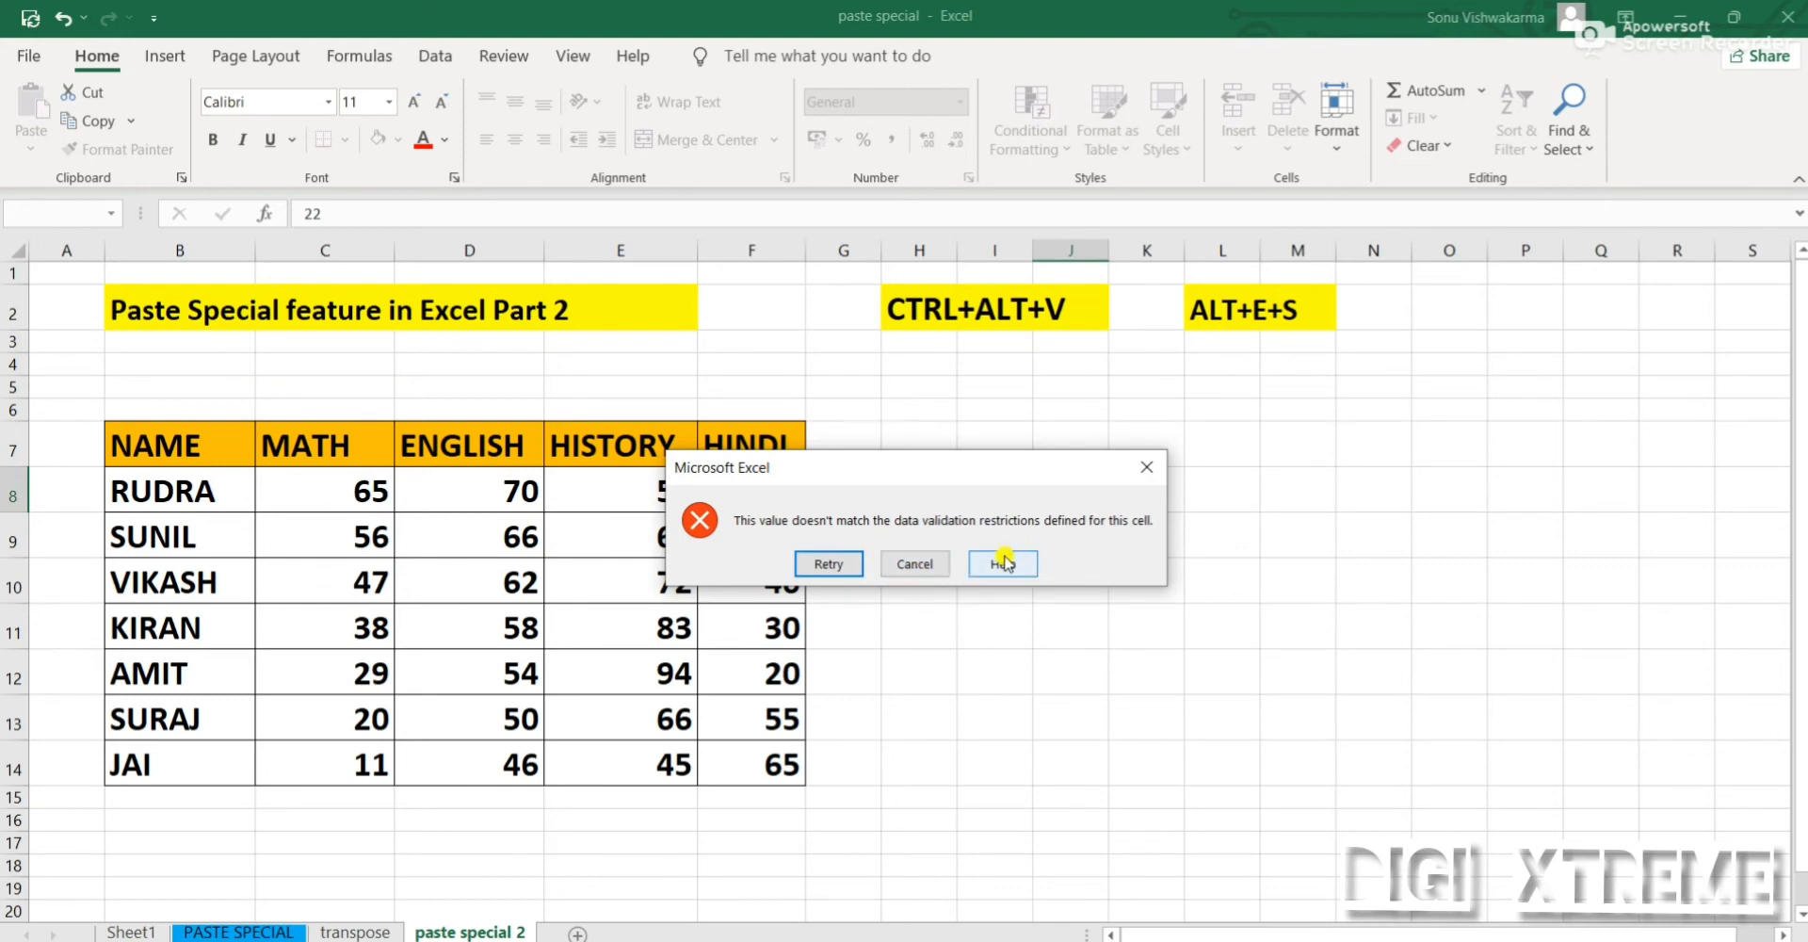
pyautogui.click(1147, 468)
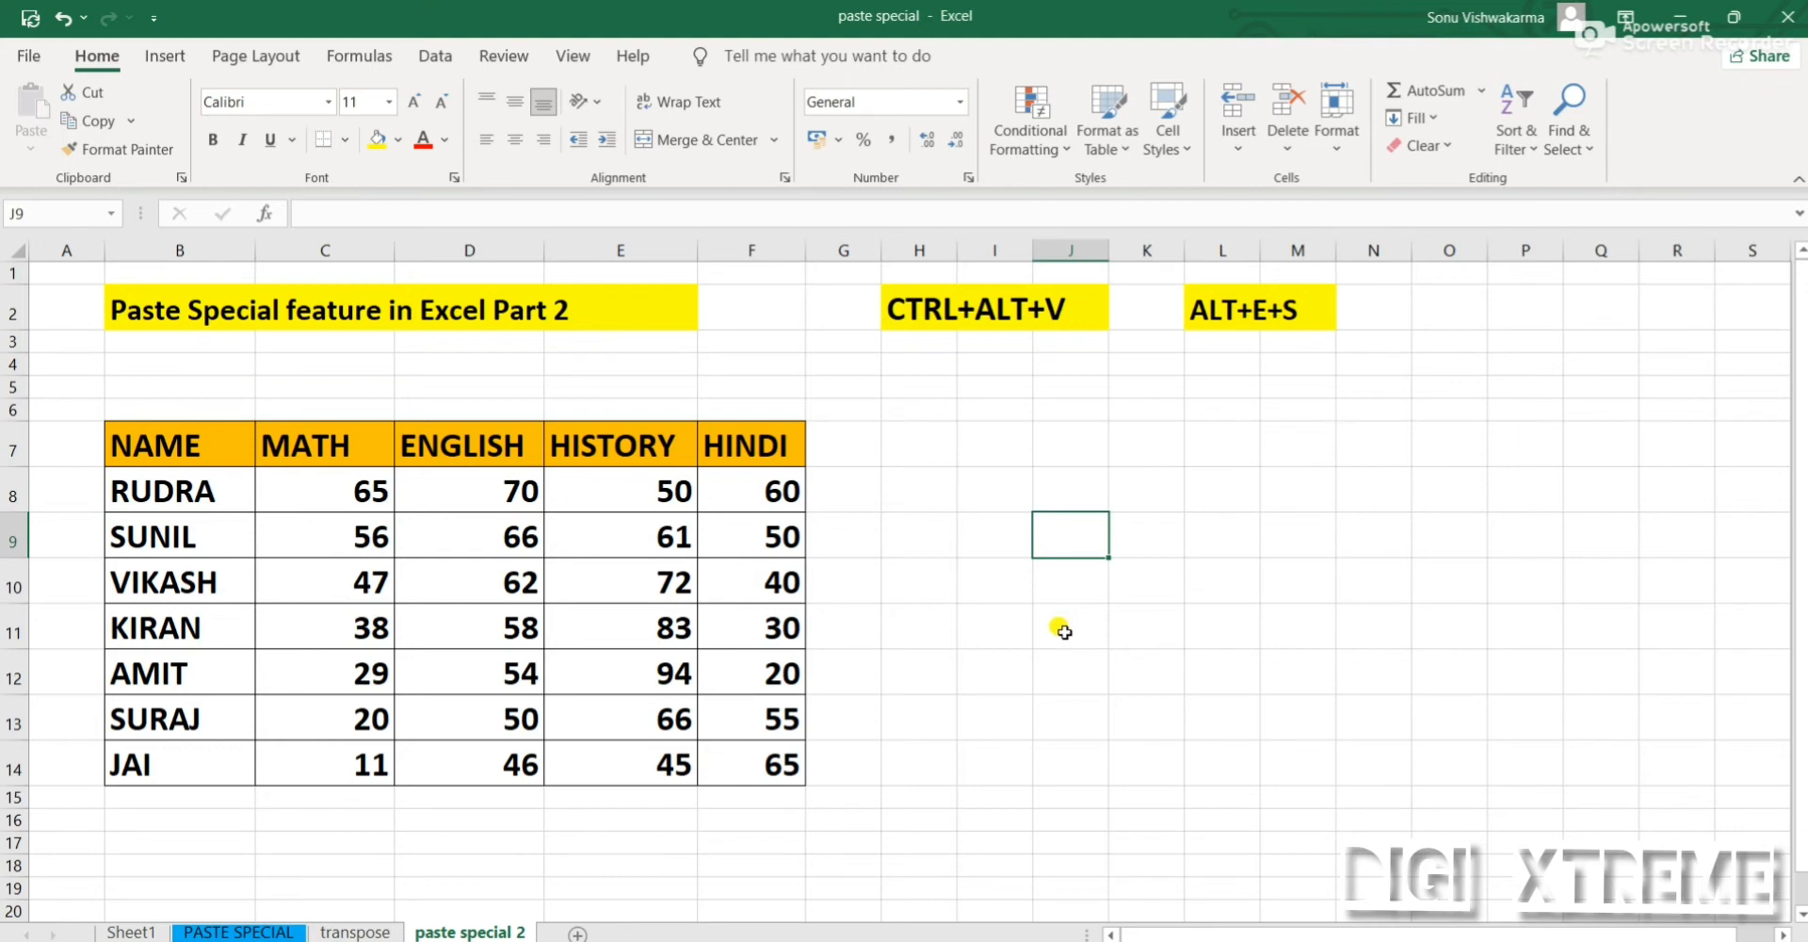
# Enter 23 in cell K8 and 50 in cell J8 to test the pasted validation
pyautogui.click(970, 488)
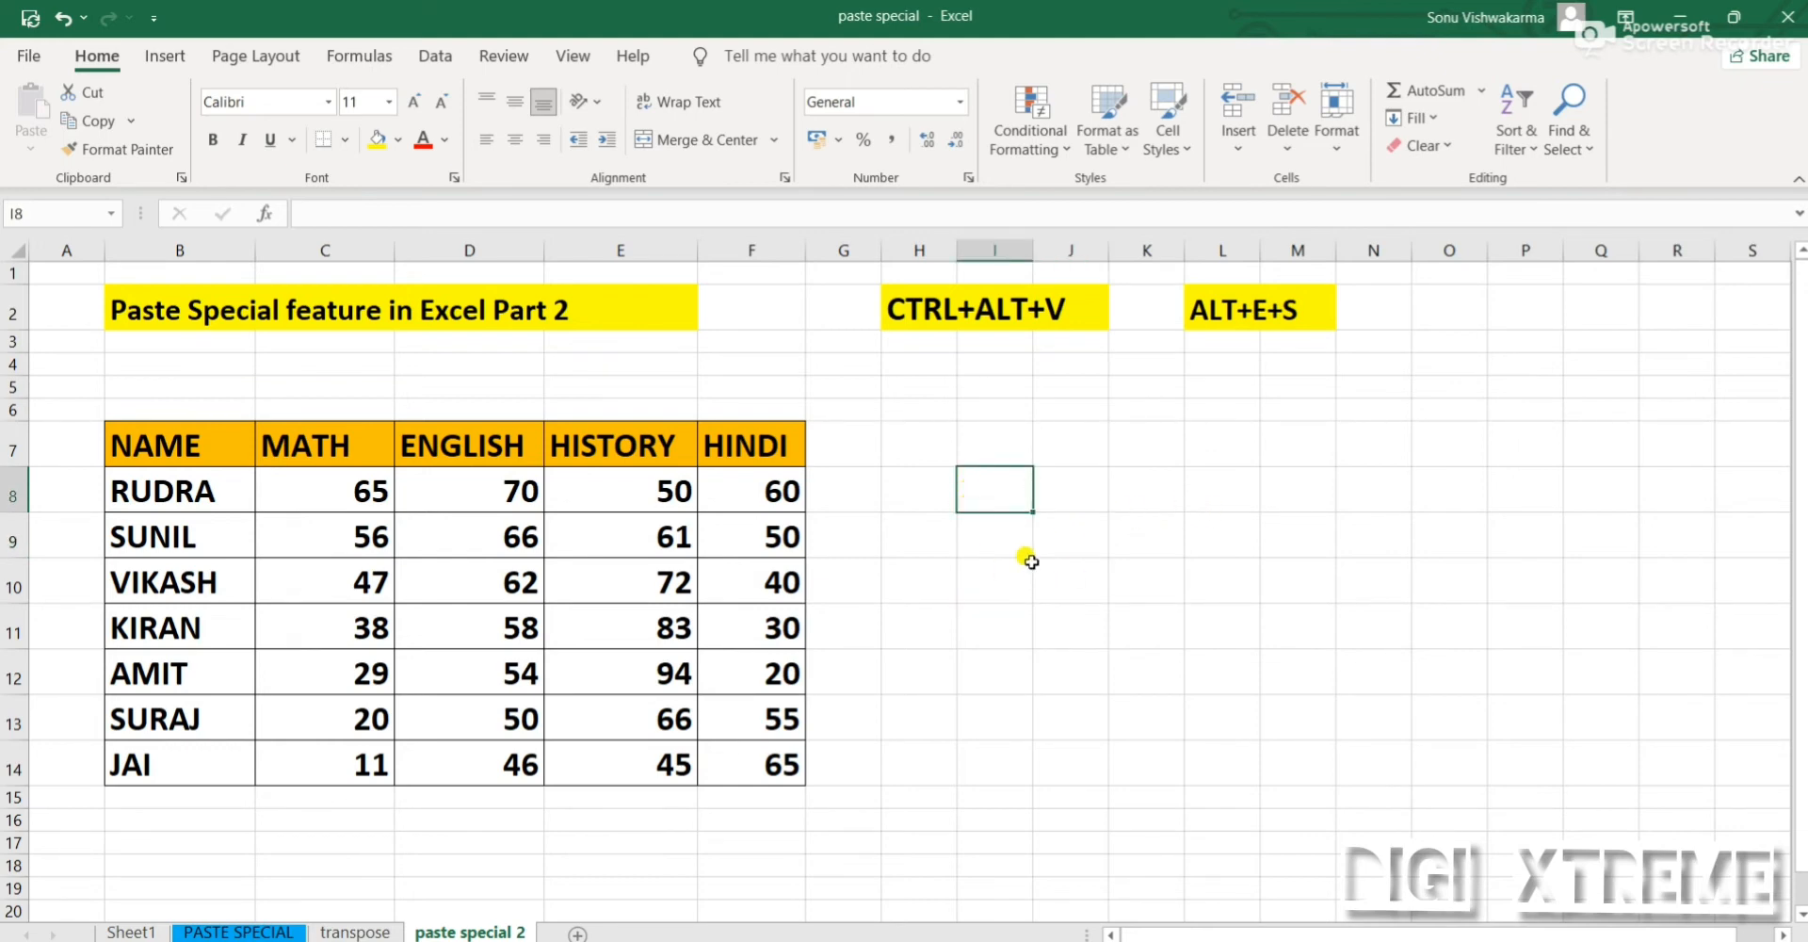
pyautogui.click(1125, 490)
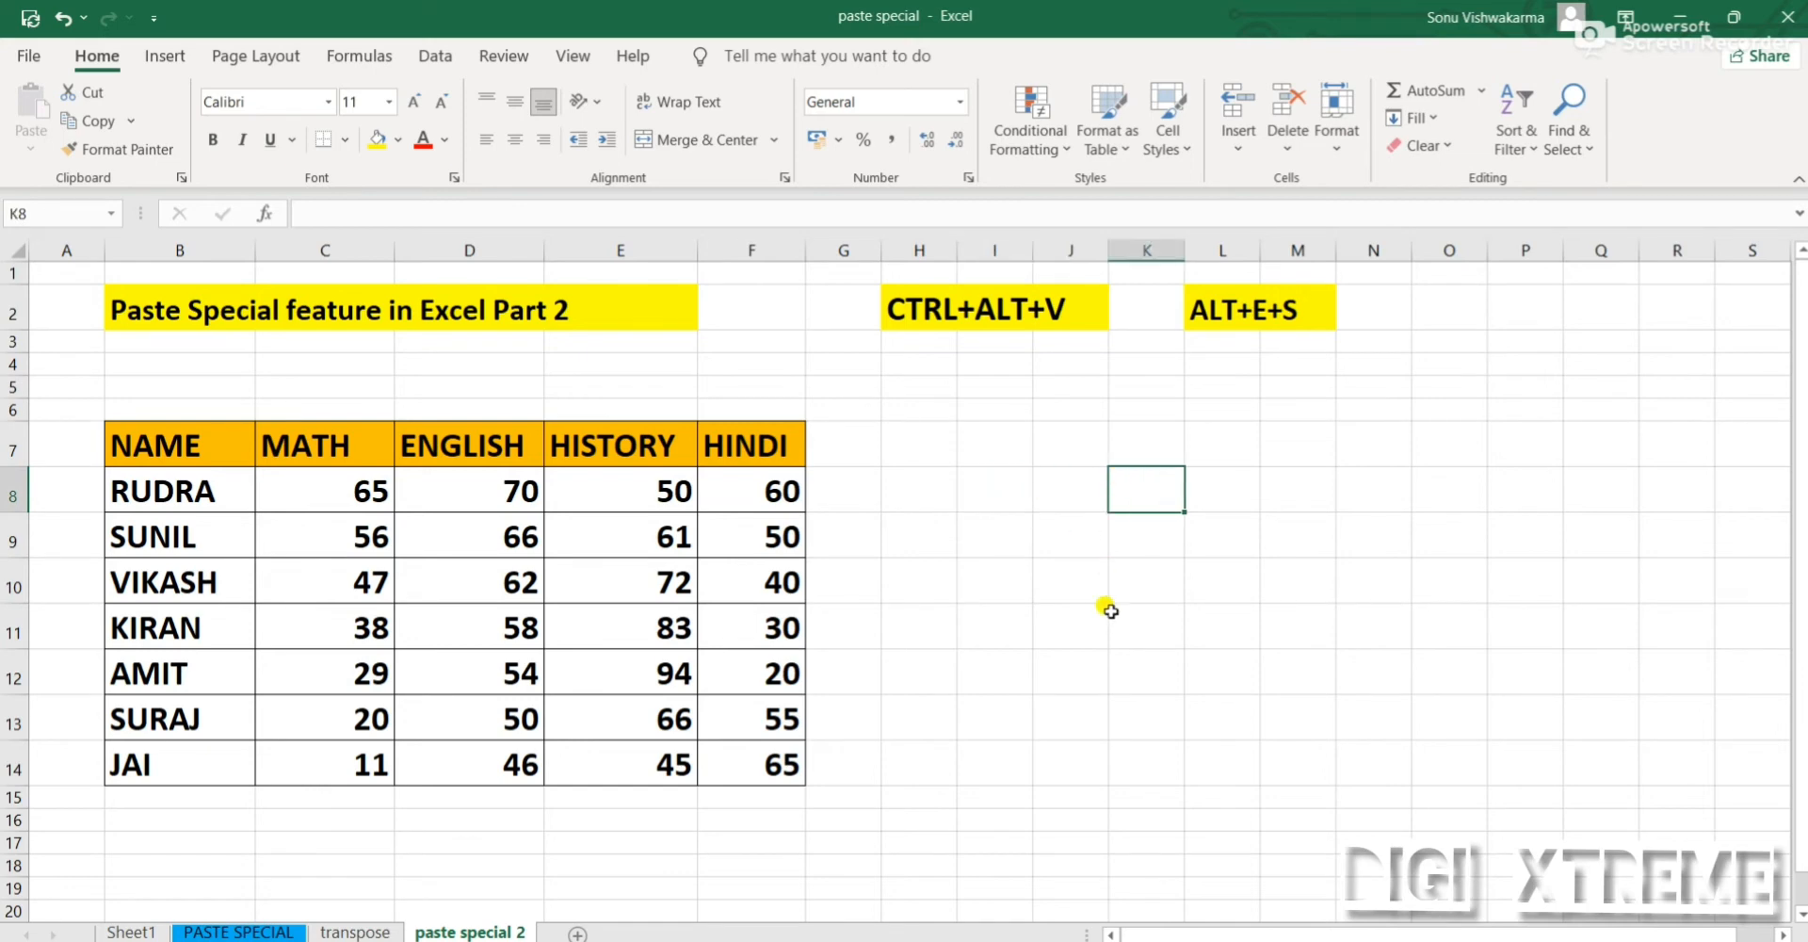
pyautogui.write('23')
pyautogui.press('Return')
pyautogui.press('Up')
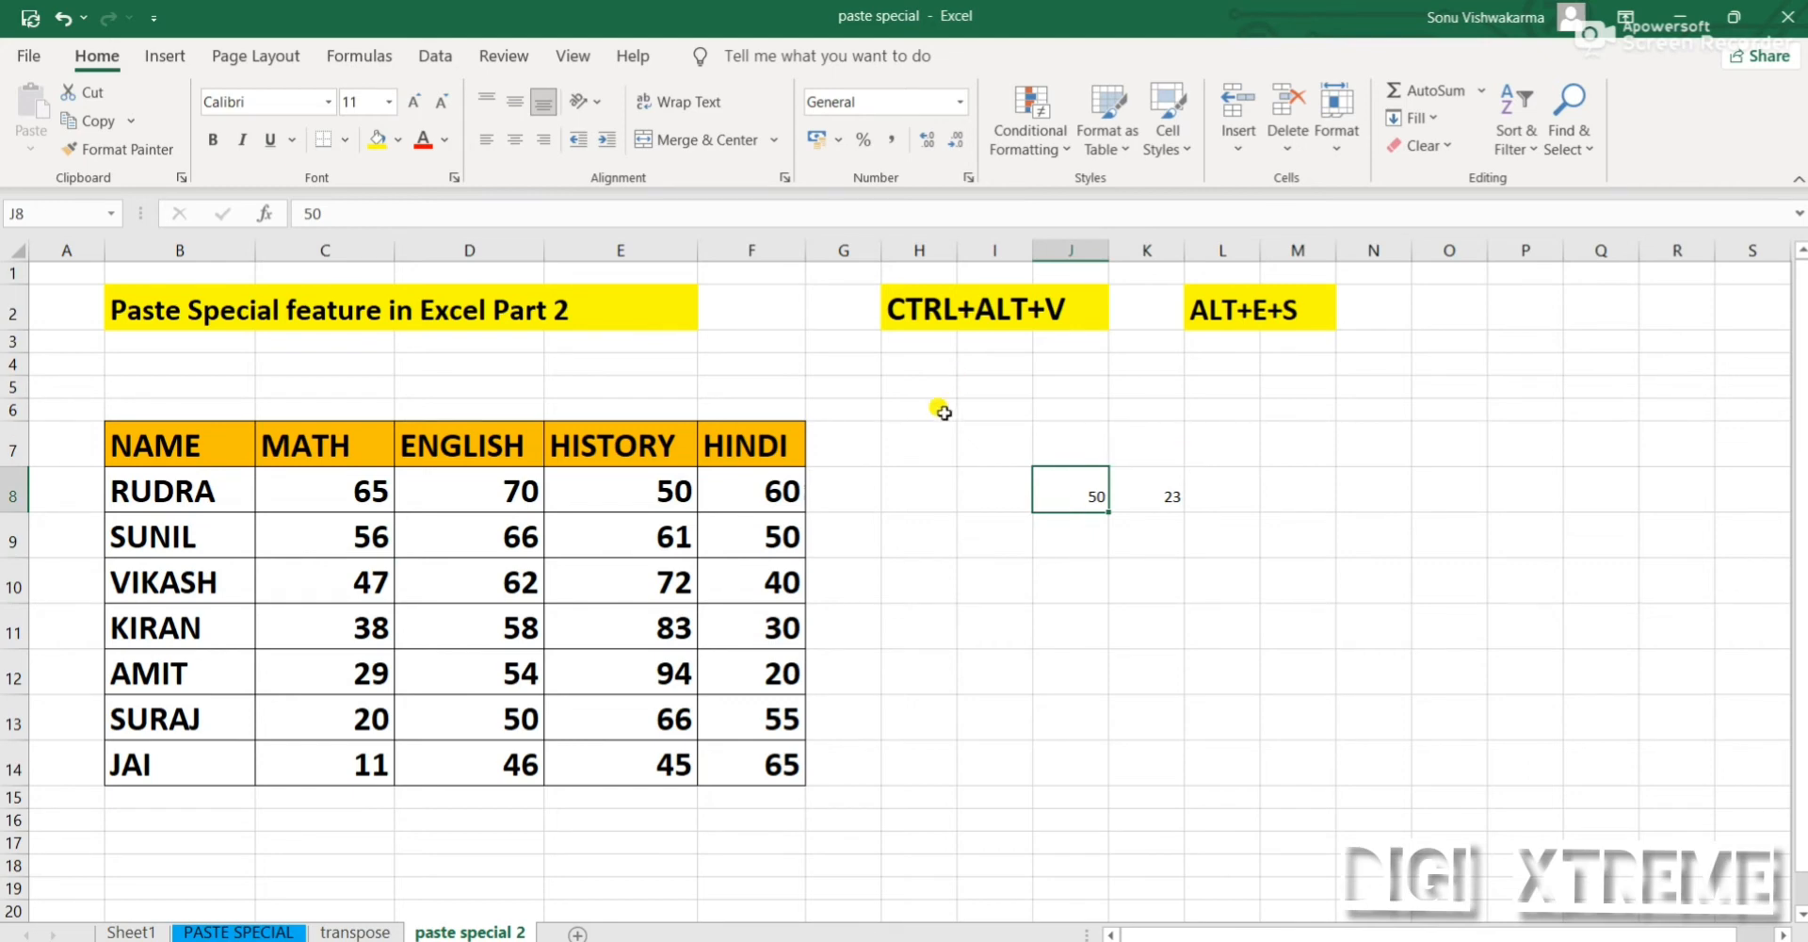
pyautogui.click(1080, 544)
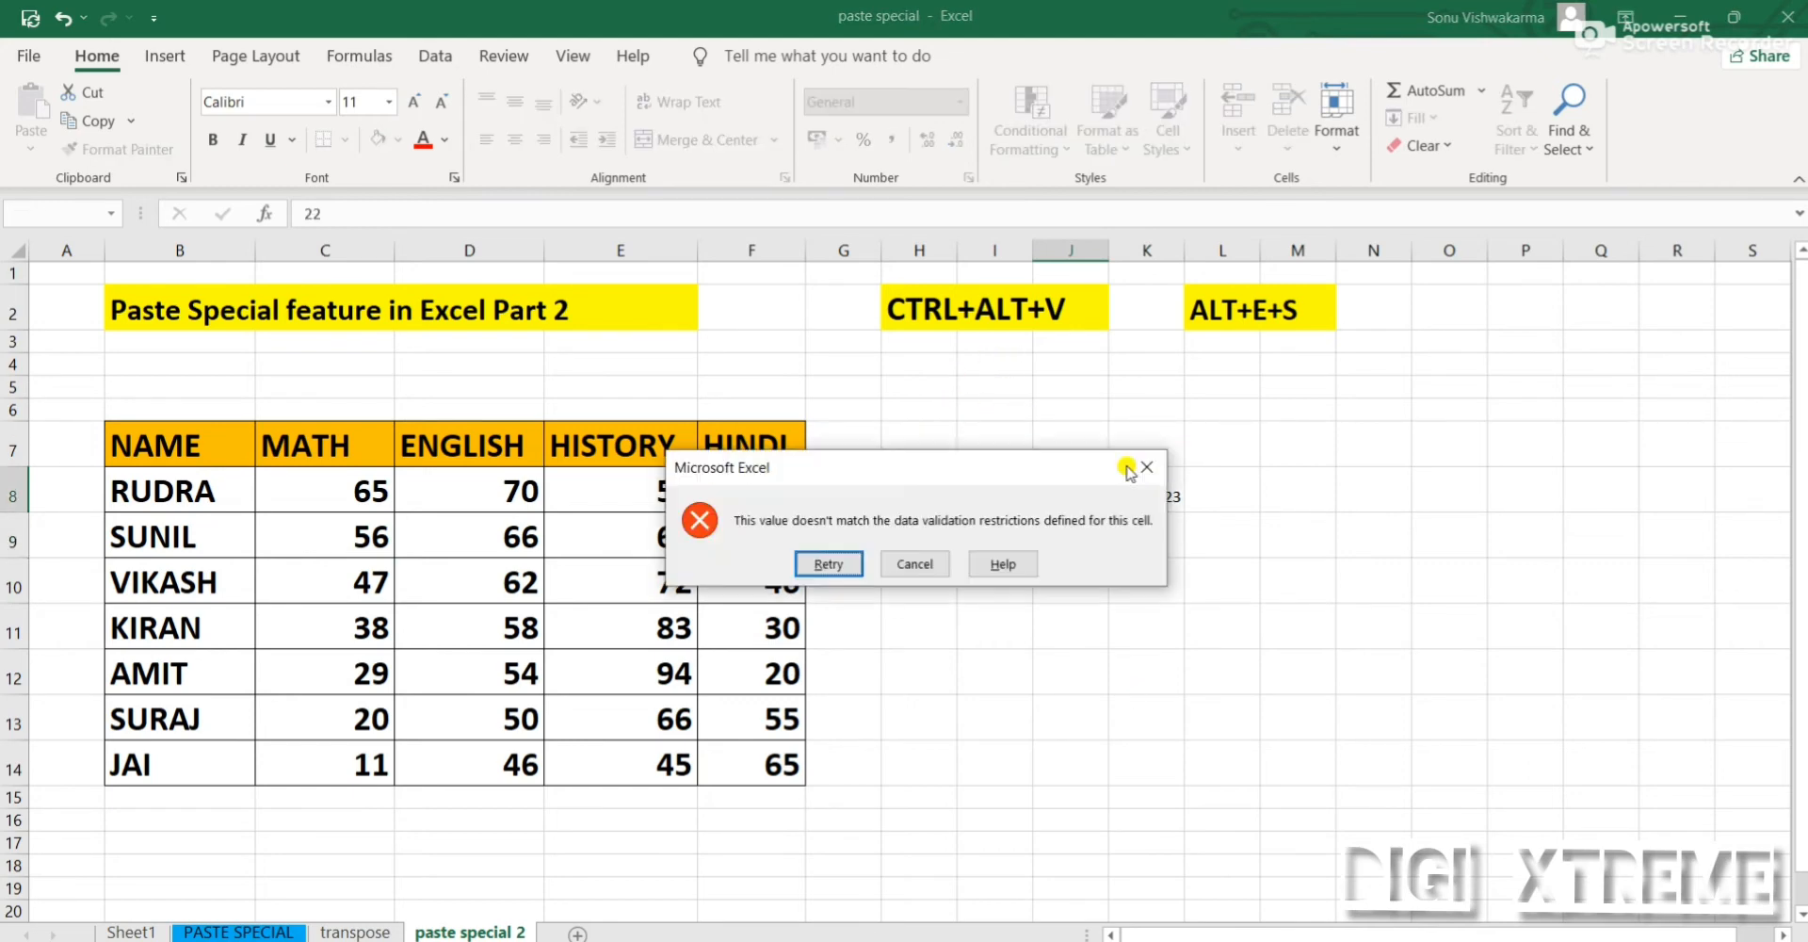
pyautogui.click(1143, 467)
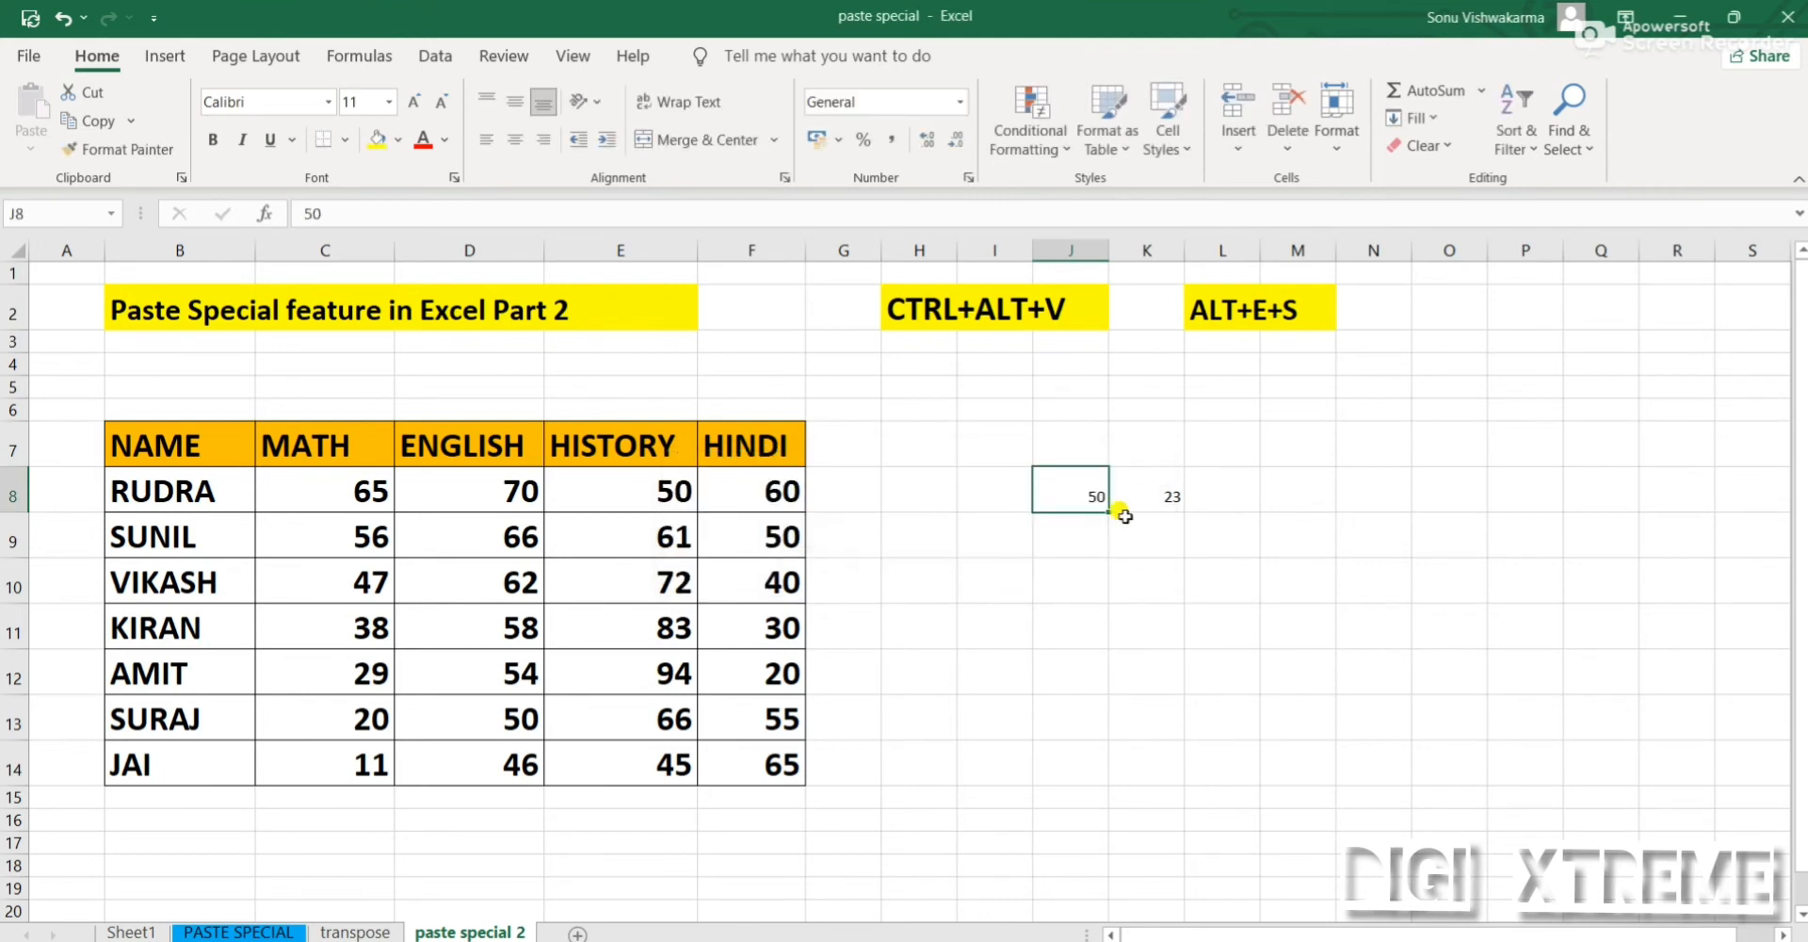
pyautogui.click(1089, 638)
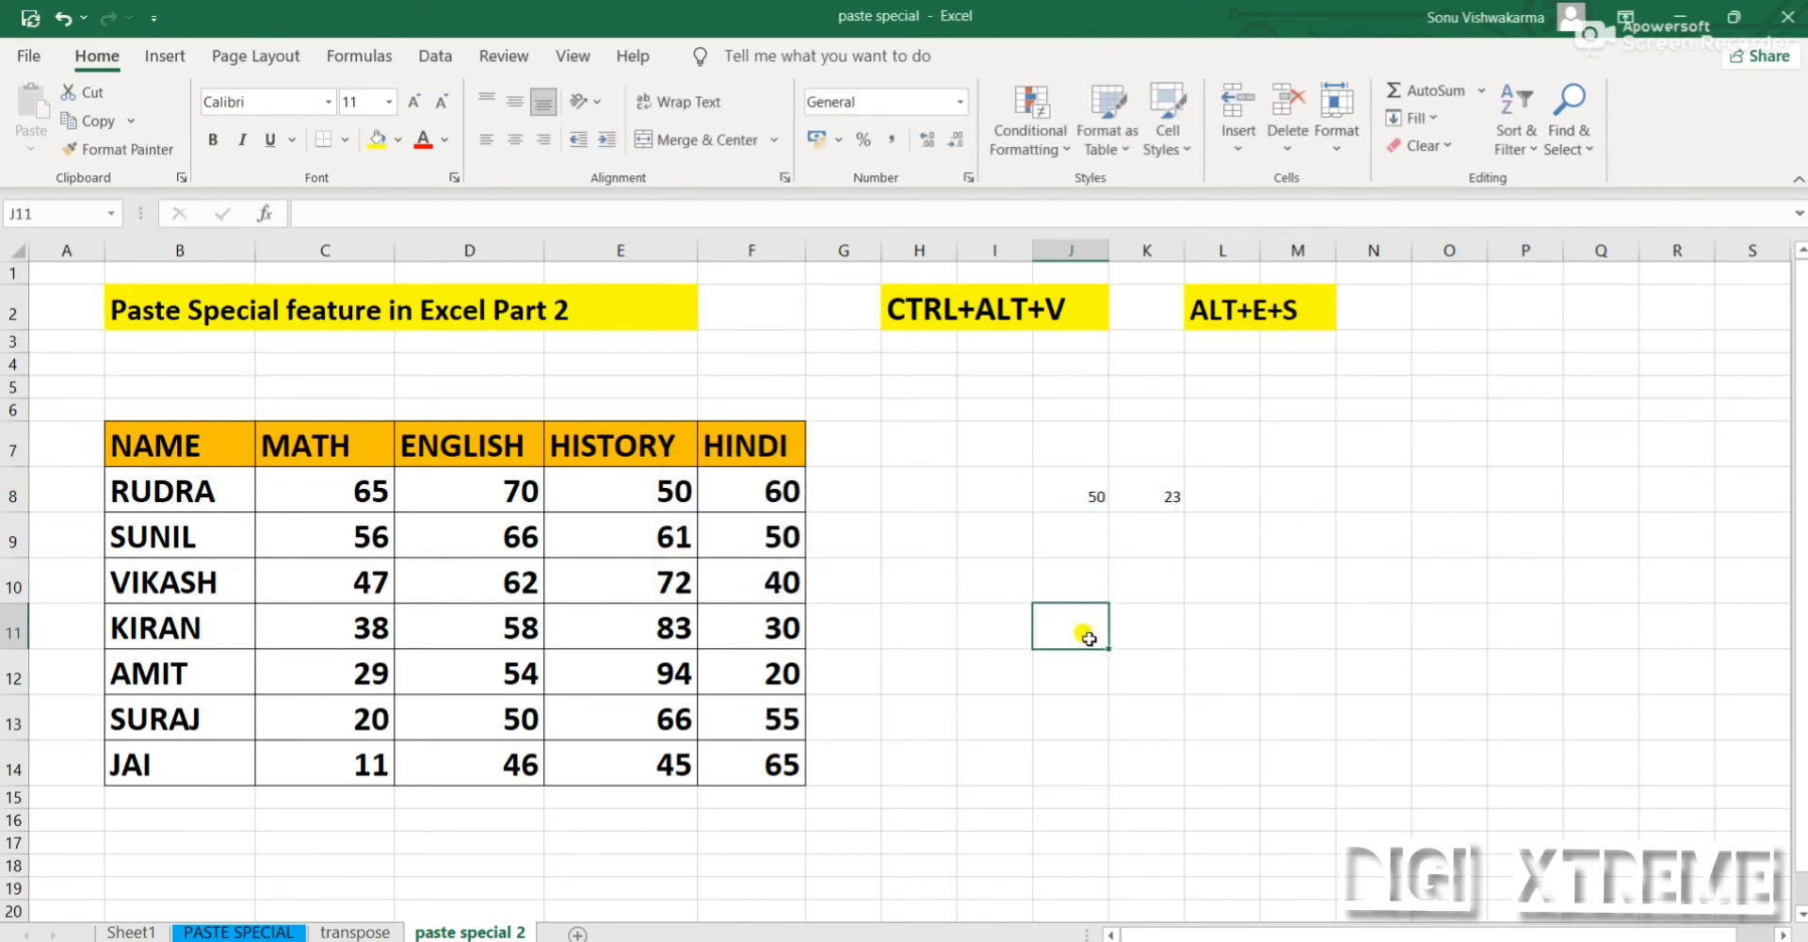
# Replace the value in cell J8 with 52
pyautogui.click(1071, 497)
pyautogui.write('5')
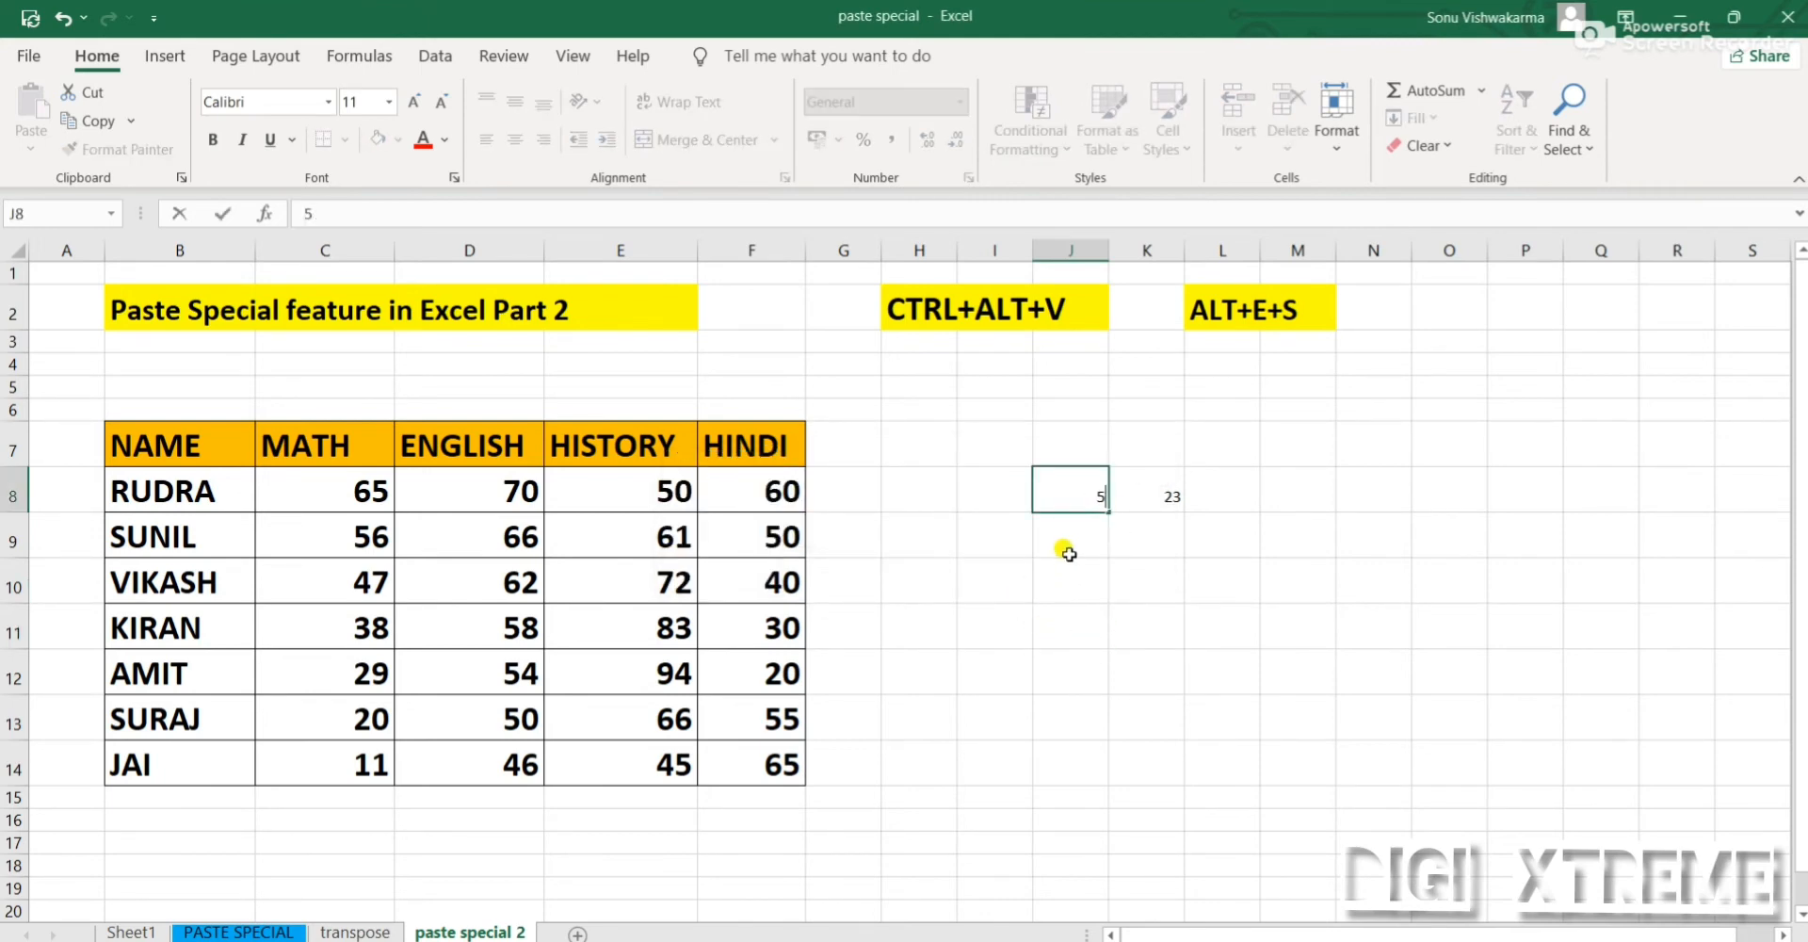
pyautogui.write('2')
pyautogui.press('Return')
pyautogui.click(1060, 496)
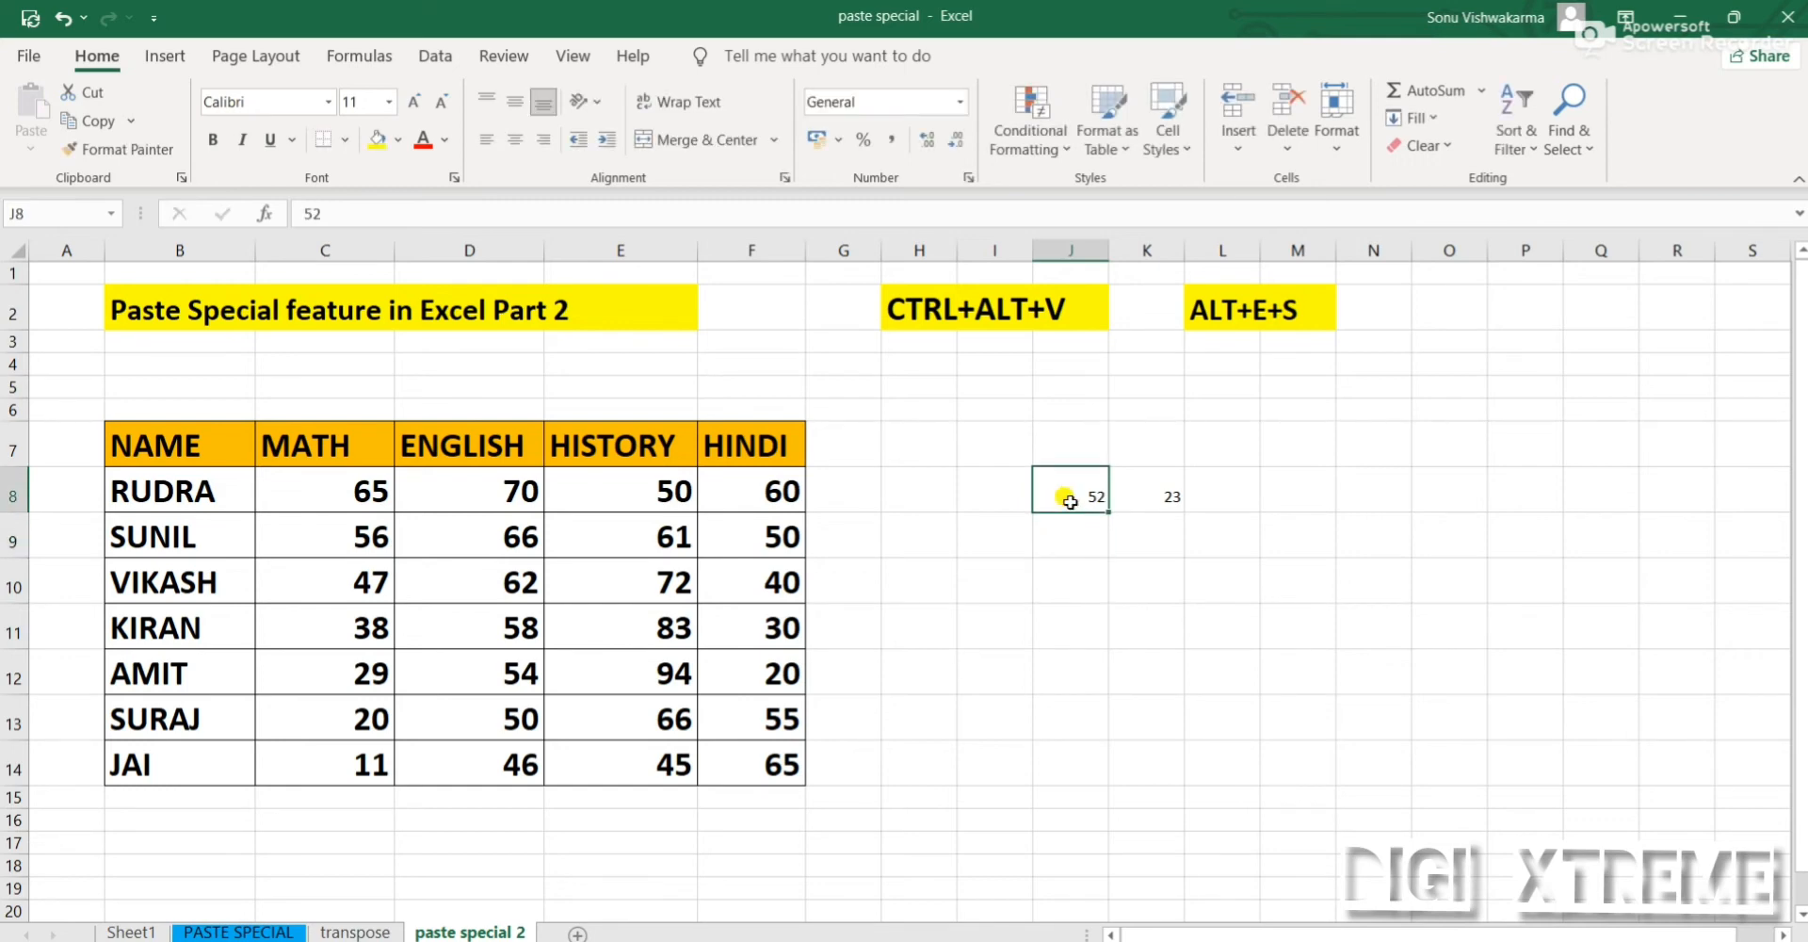
# Enter 55 in cell J9, try to replace it with 20, and cancel that replacement
pyautogui.click(1089, 535)
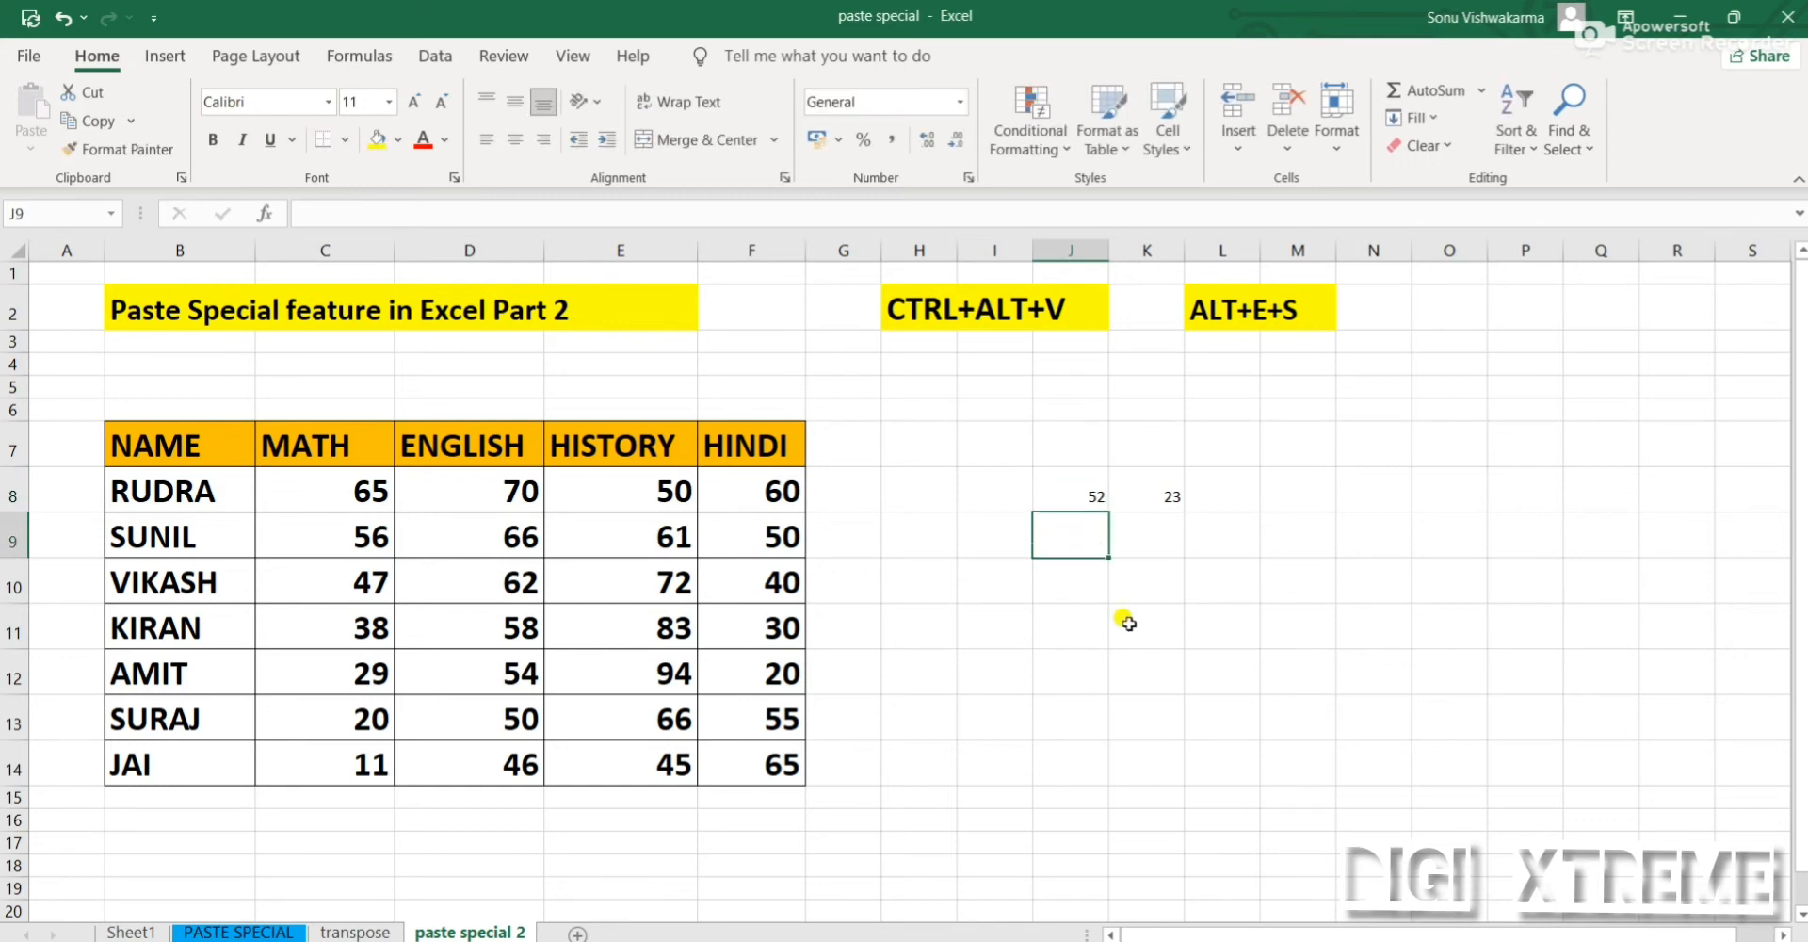
pyautogui.write('55')
pyautogui.press('Return')
pyautogui.press('Up')
pyautogui.write('20')
pyautogui.press('Return')
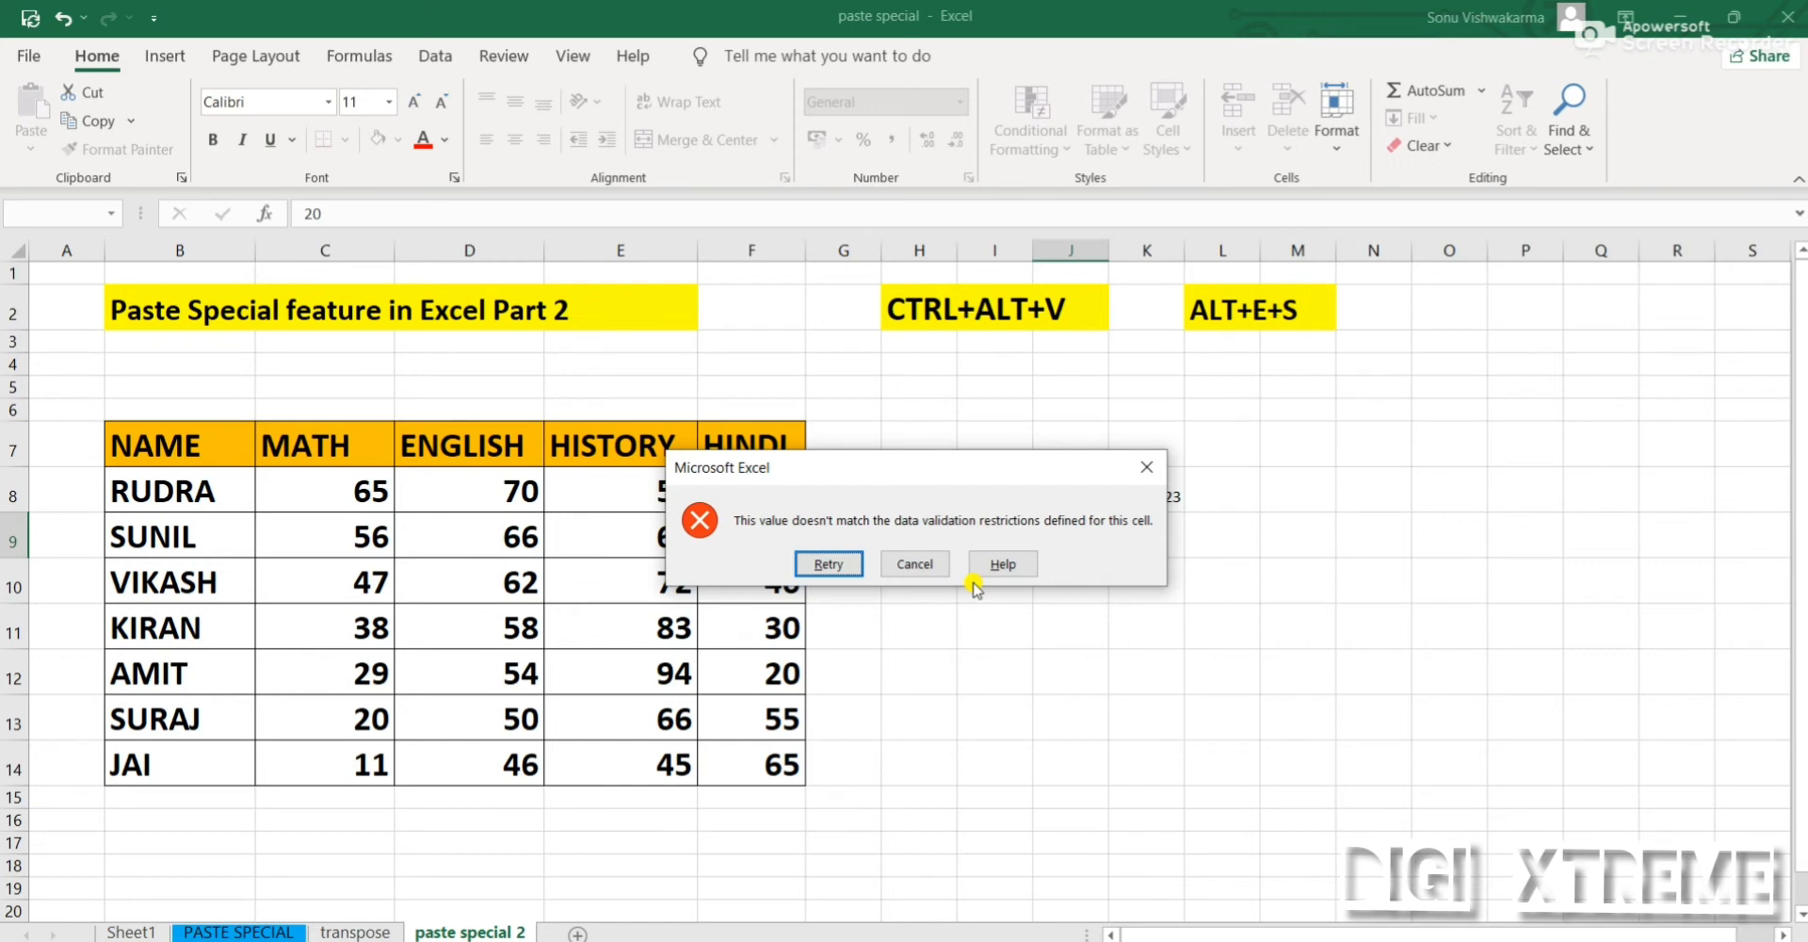
pyautogui.click(915, 563)
# Open the Paste Special options for the copied table to review the available operations, and cancel without pasting
pyautogui.click(31, 147)
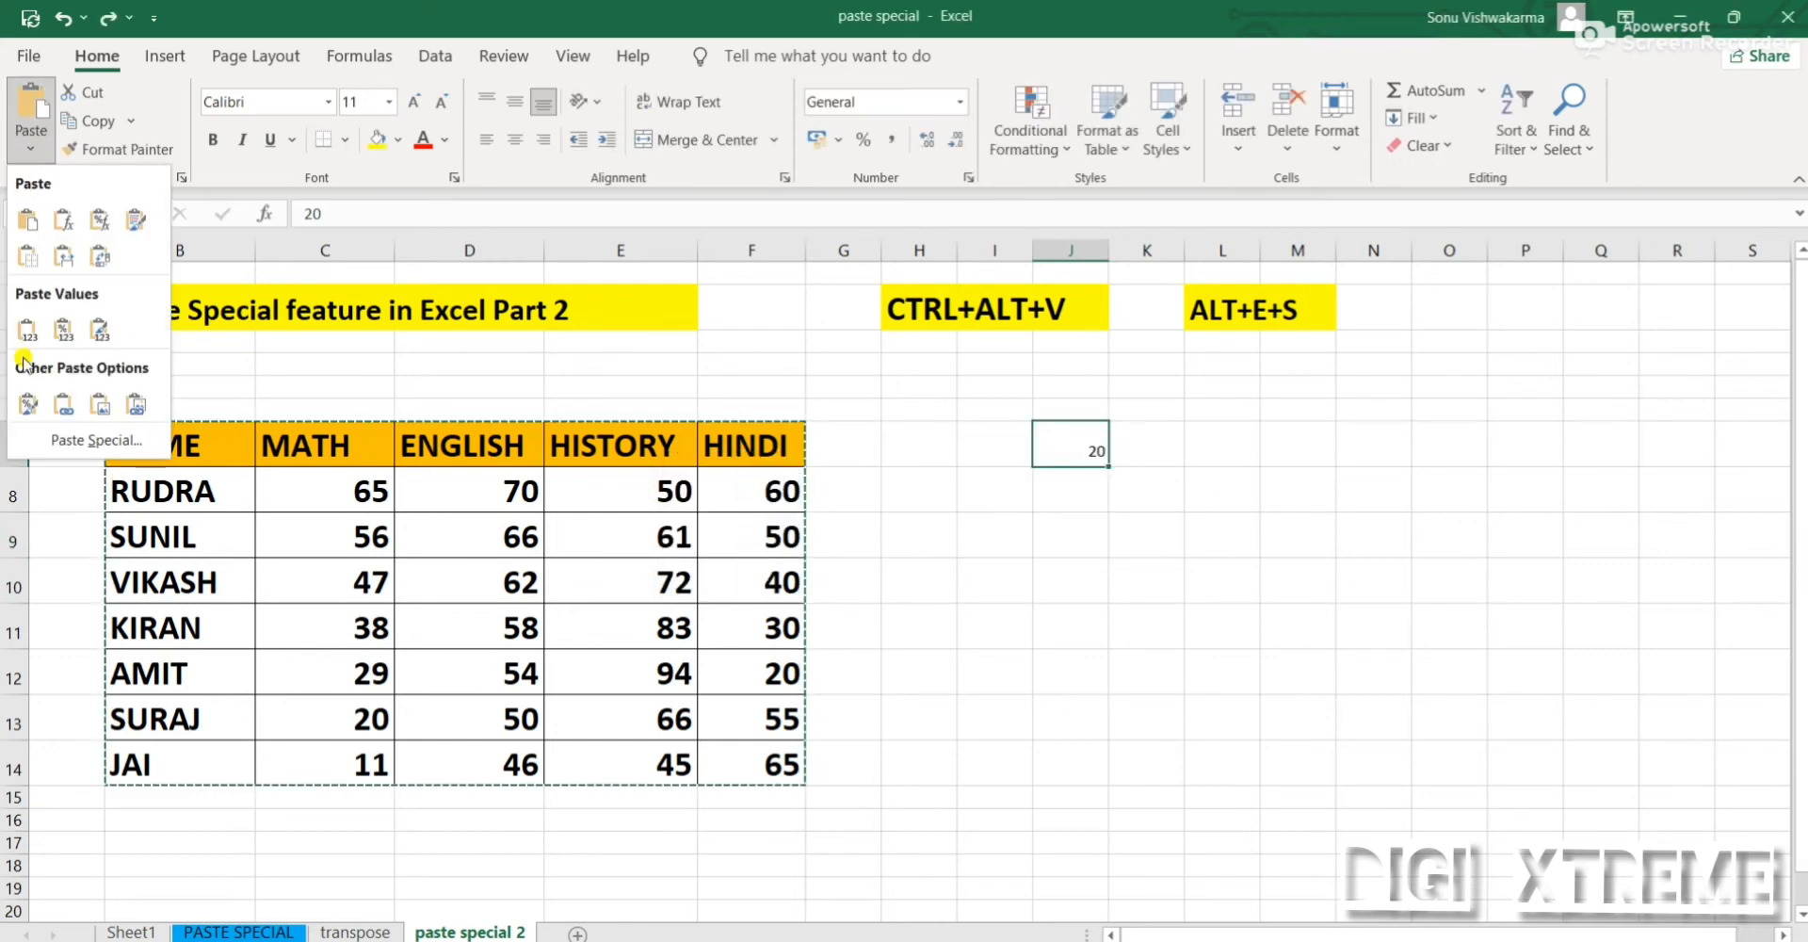
pyautogui.click(56, 440)
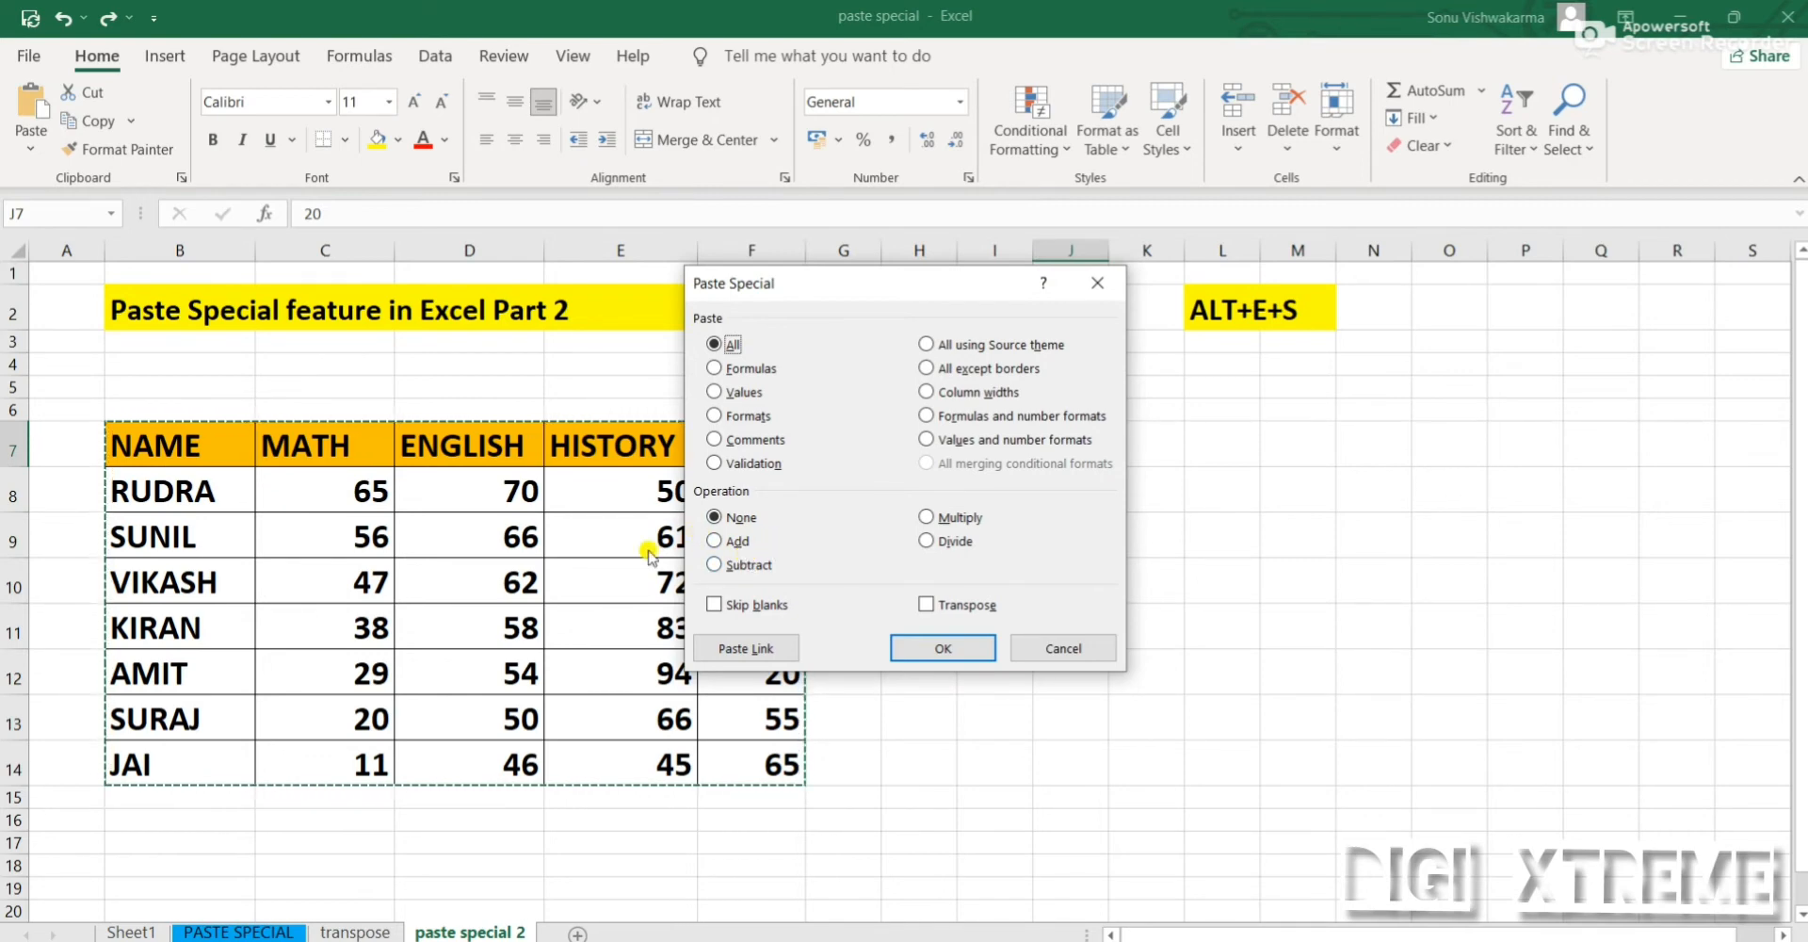
pyautogui.click(1059, 648)
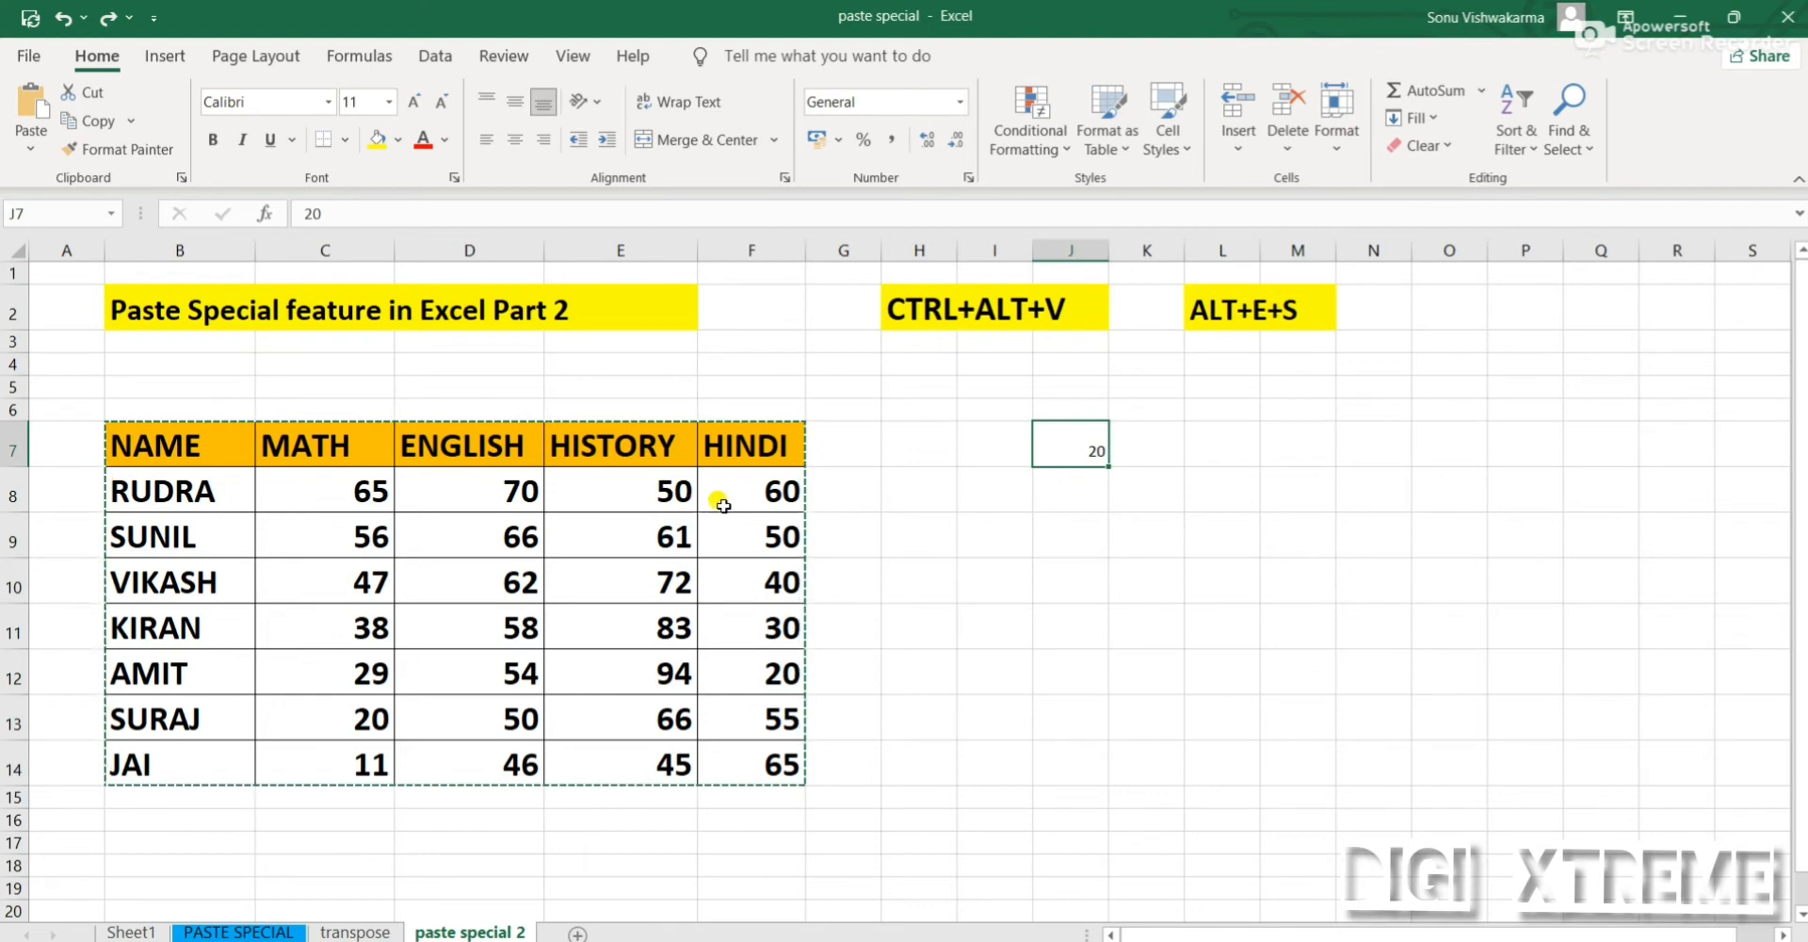
# Format the number in cell J7 as bold with font size 24
pyautogui.click(1297, 676)
pyautogui.click(1039, 434)
pyautogui.click(1055, 623)
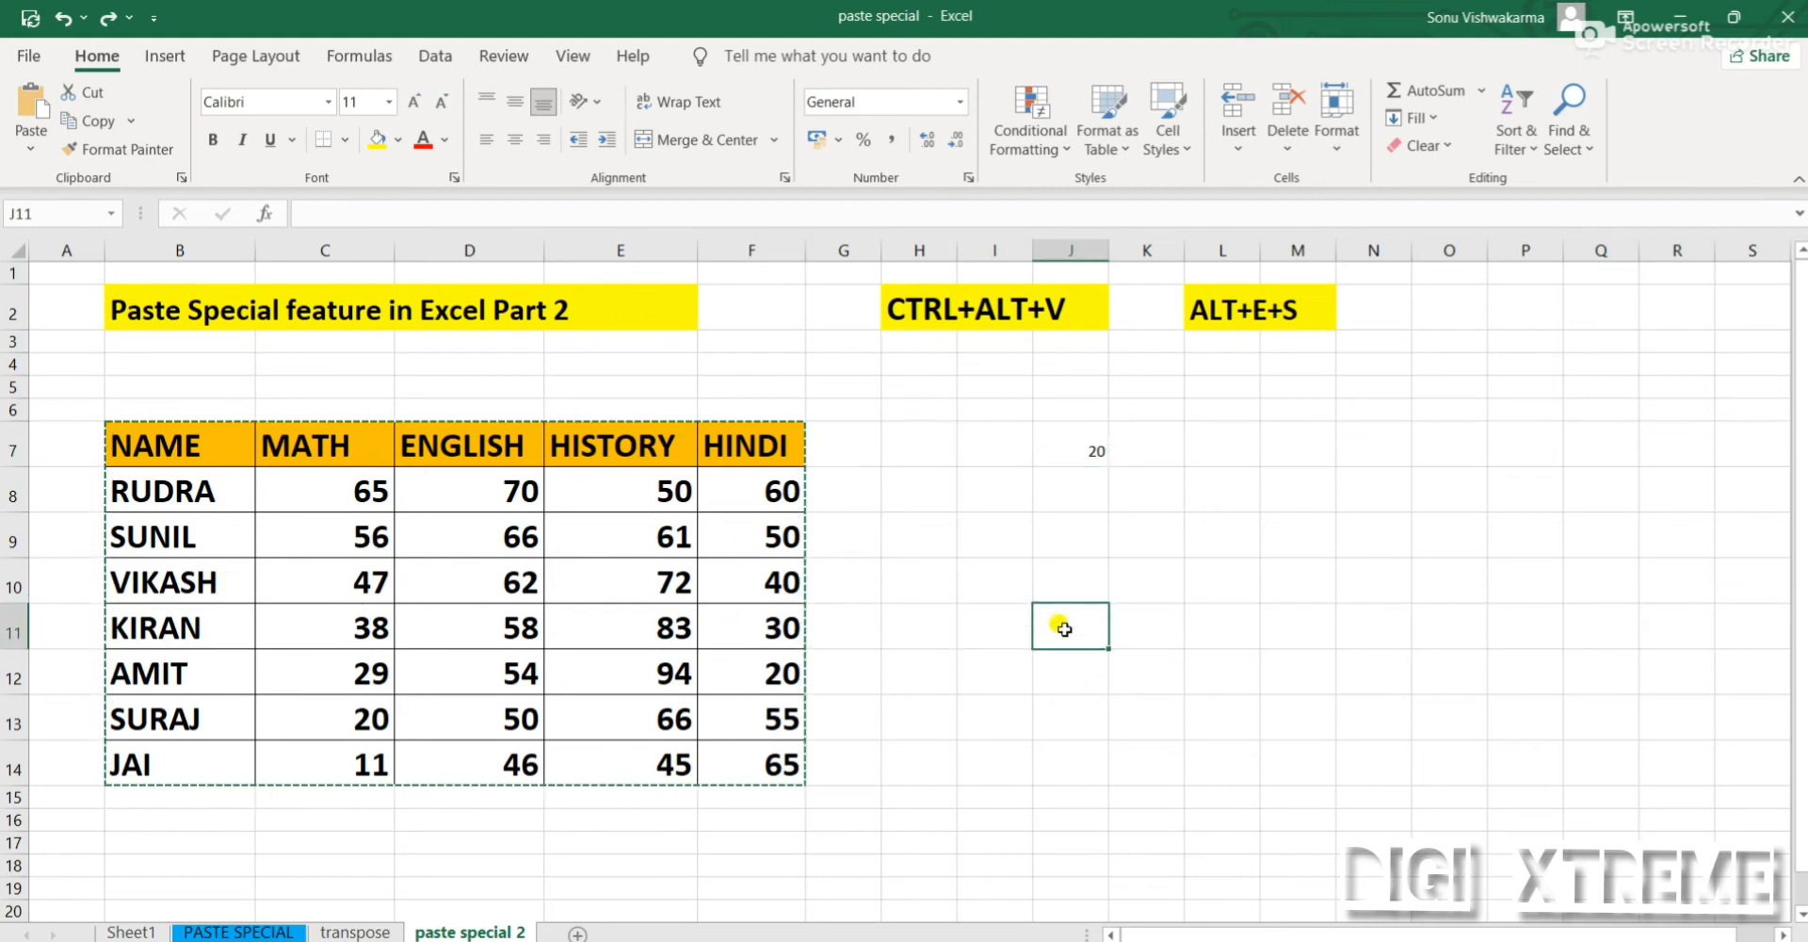
pyautogui.click(1075, 425)
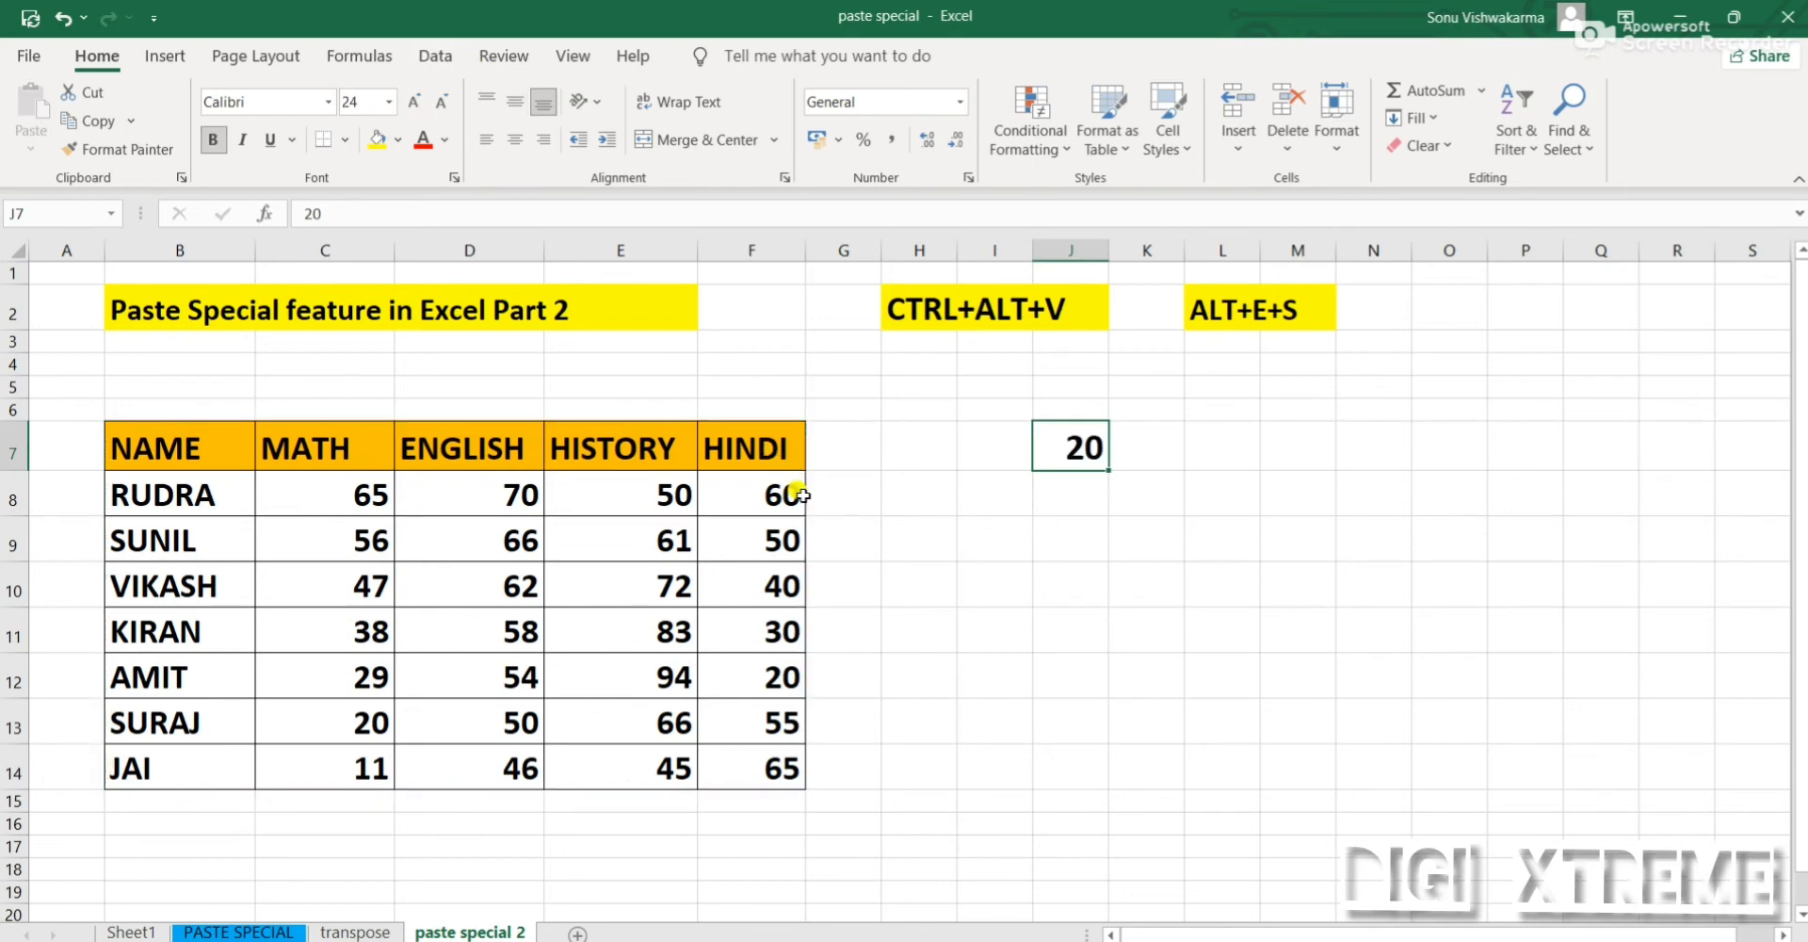
pyautogui.click(1145, 586)
pyautogui.click(1053, 449)
pyautogui.click(1074, 623)
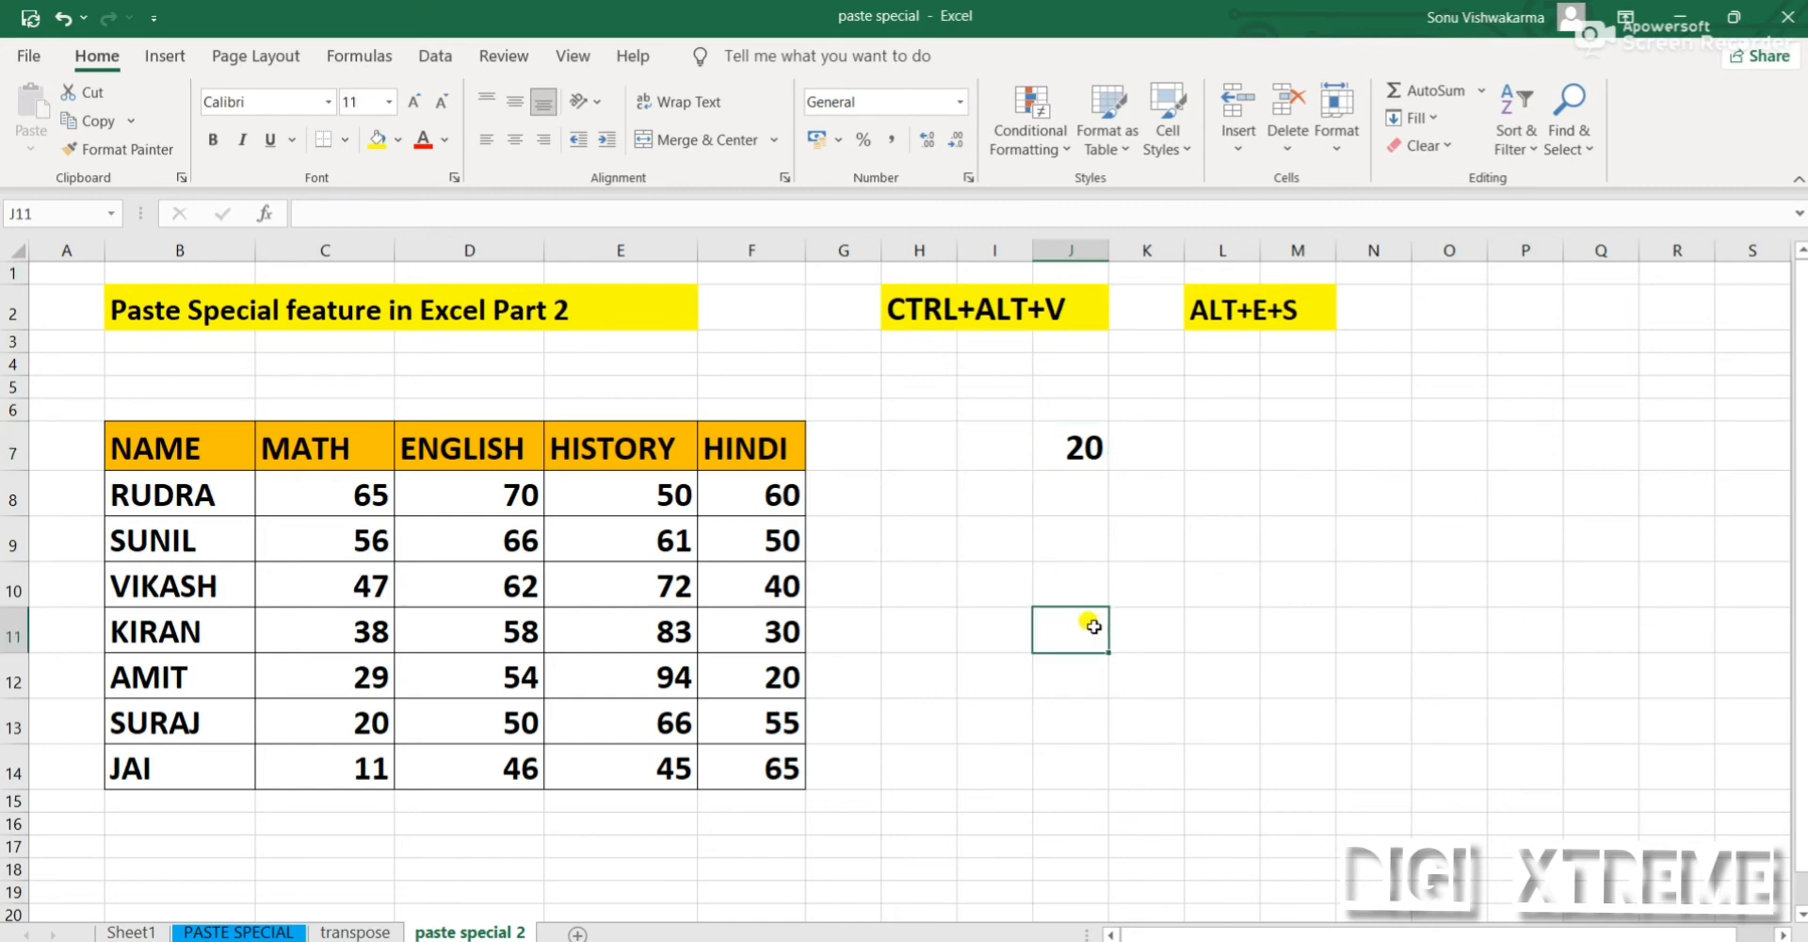
# Copy cell J7 and select the marks in C8:F14 as the paste target
pyautogui.click(1065, 443)
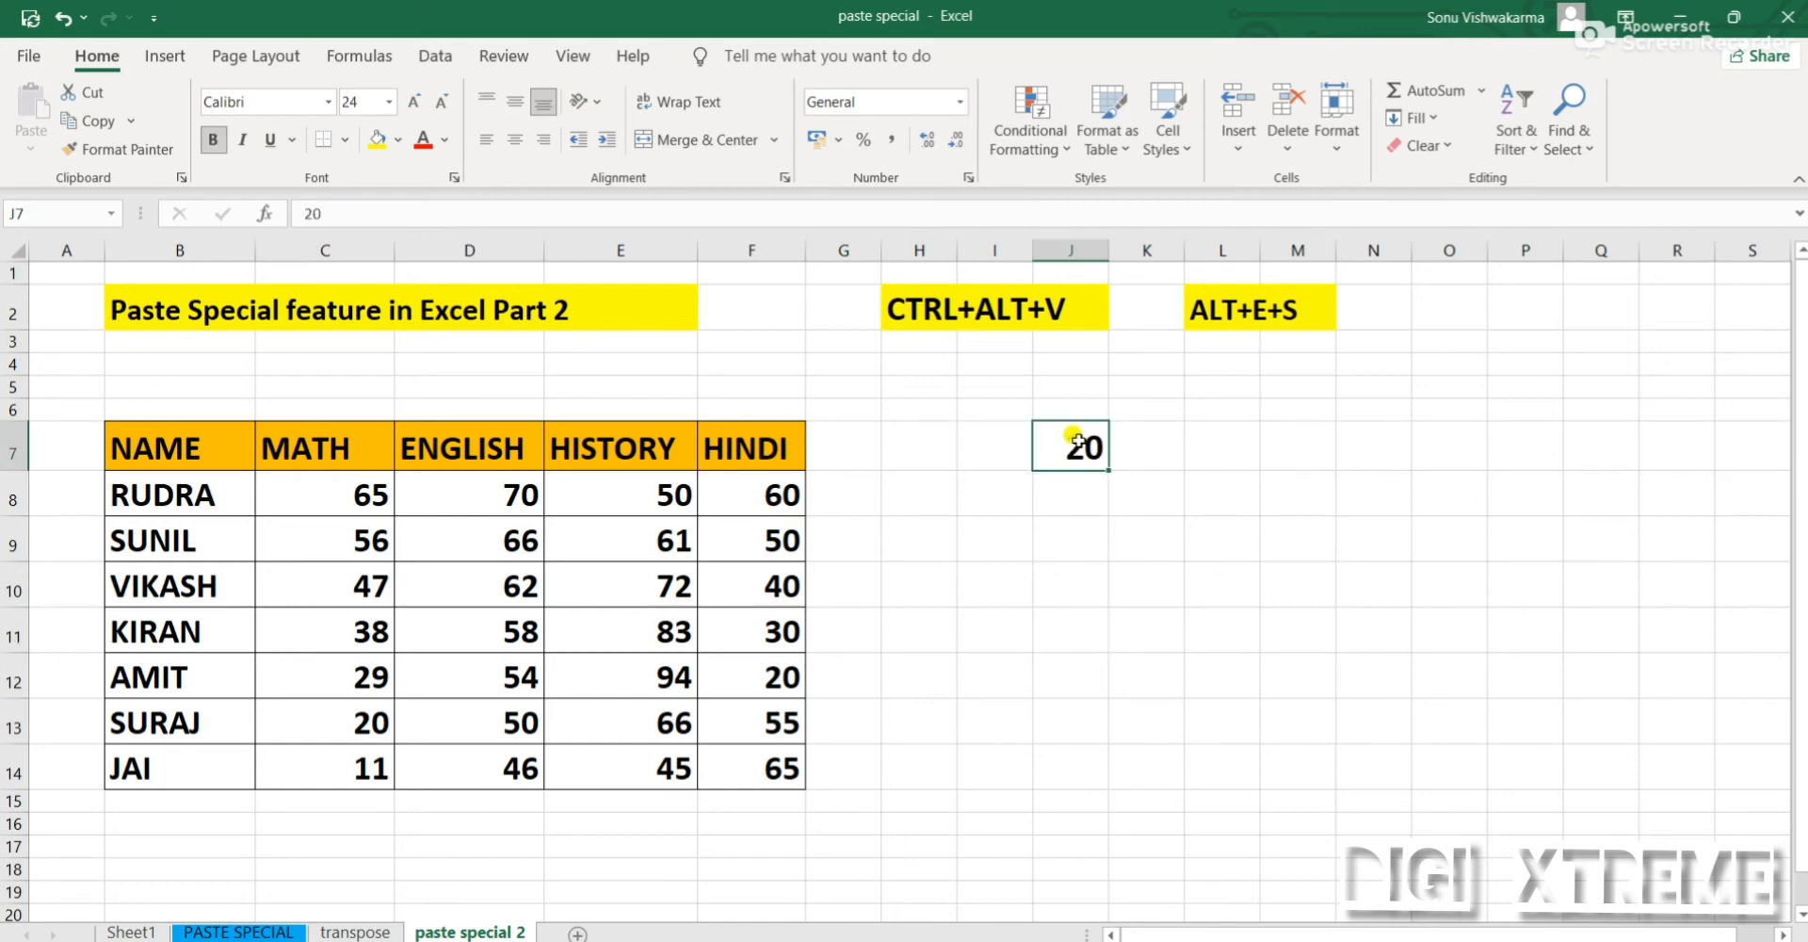
pyautogui.hotkey('ctrl', 'c')
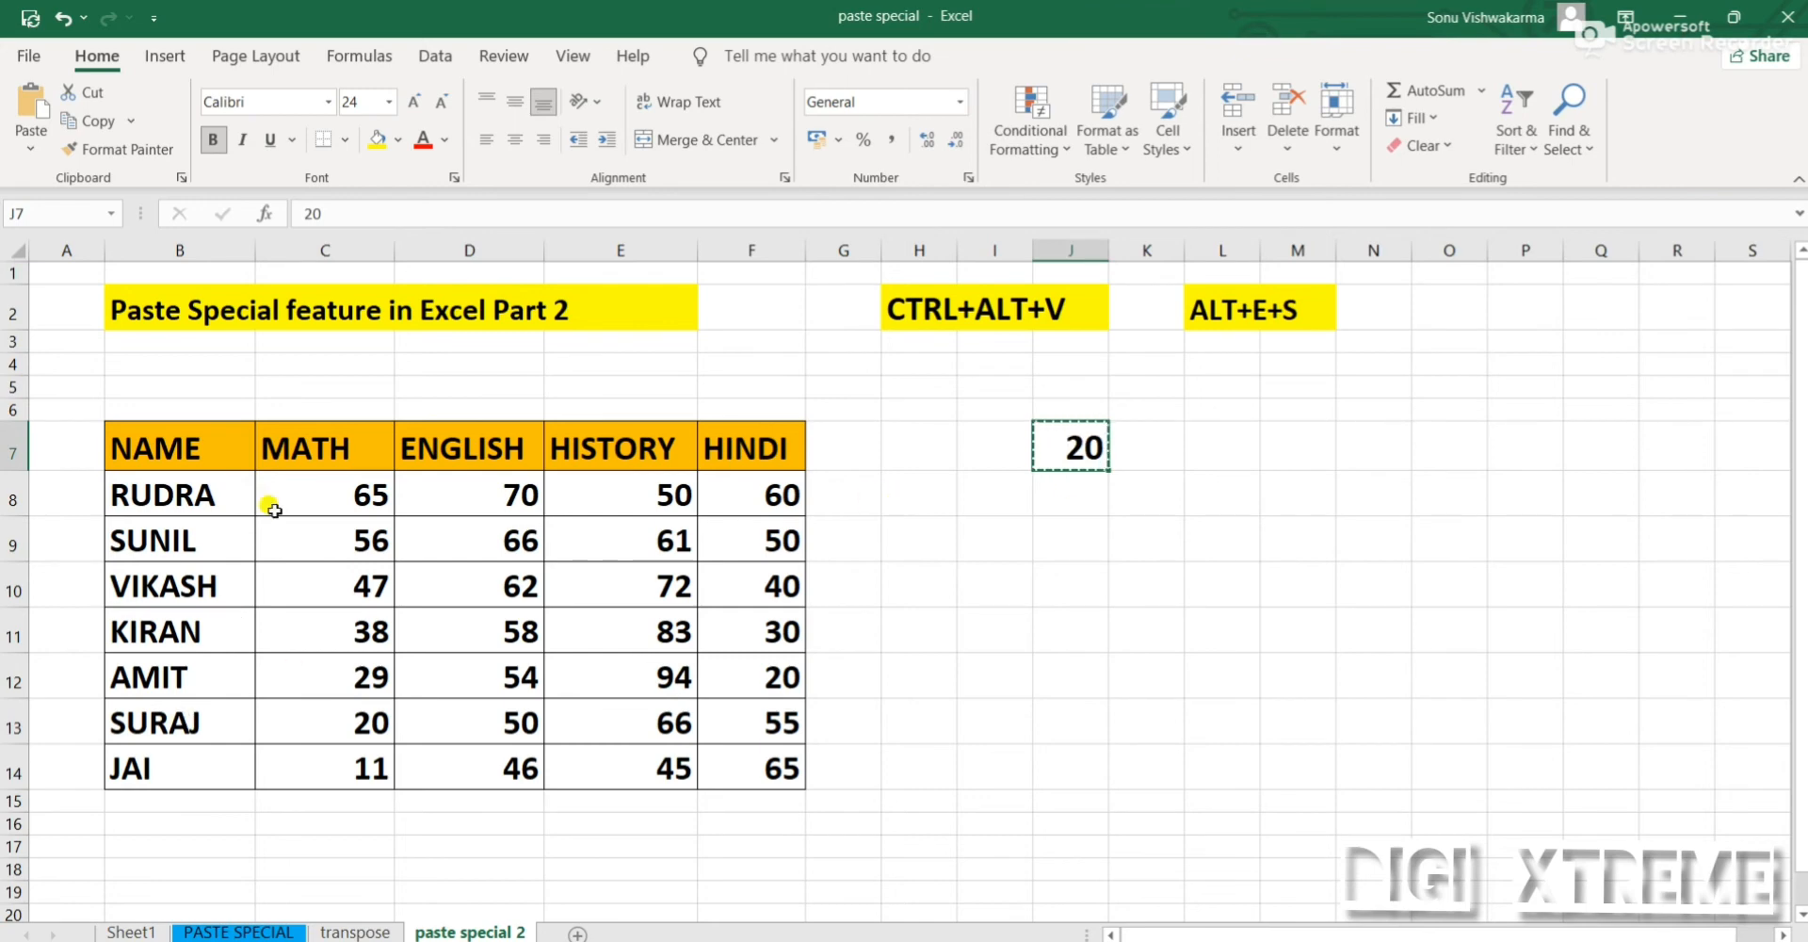
pyautogui.moveTo(298, 481); pyautogui.dragTo(765, 759)
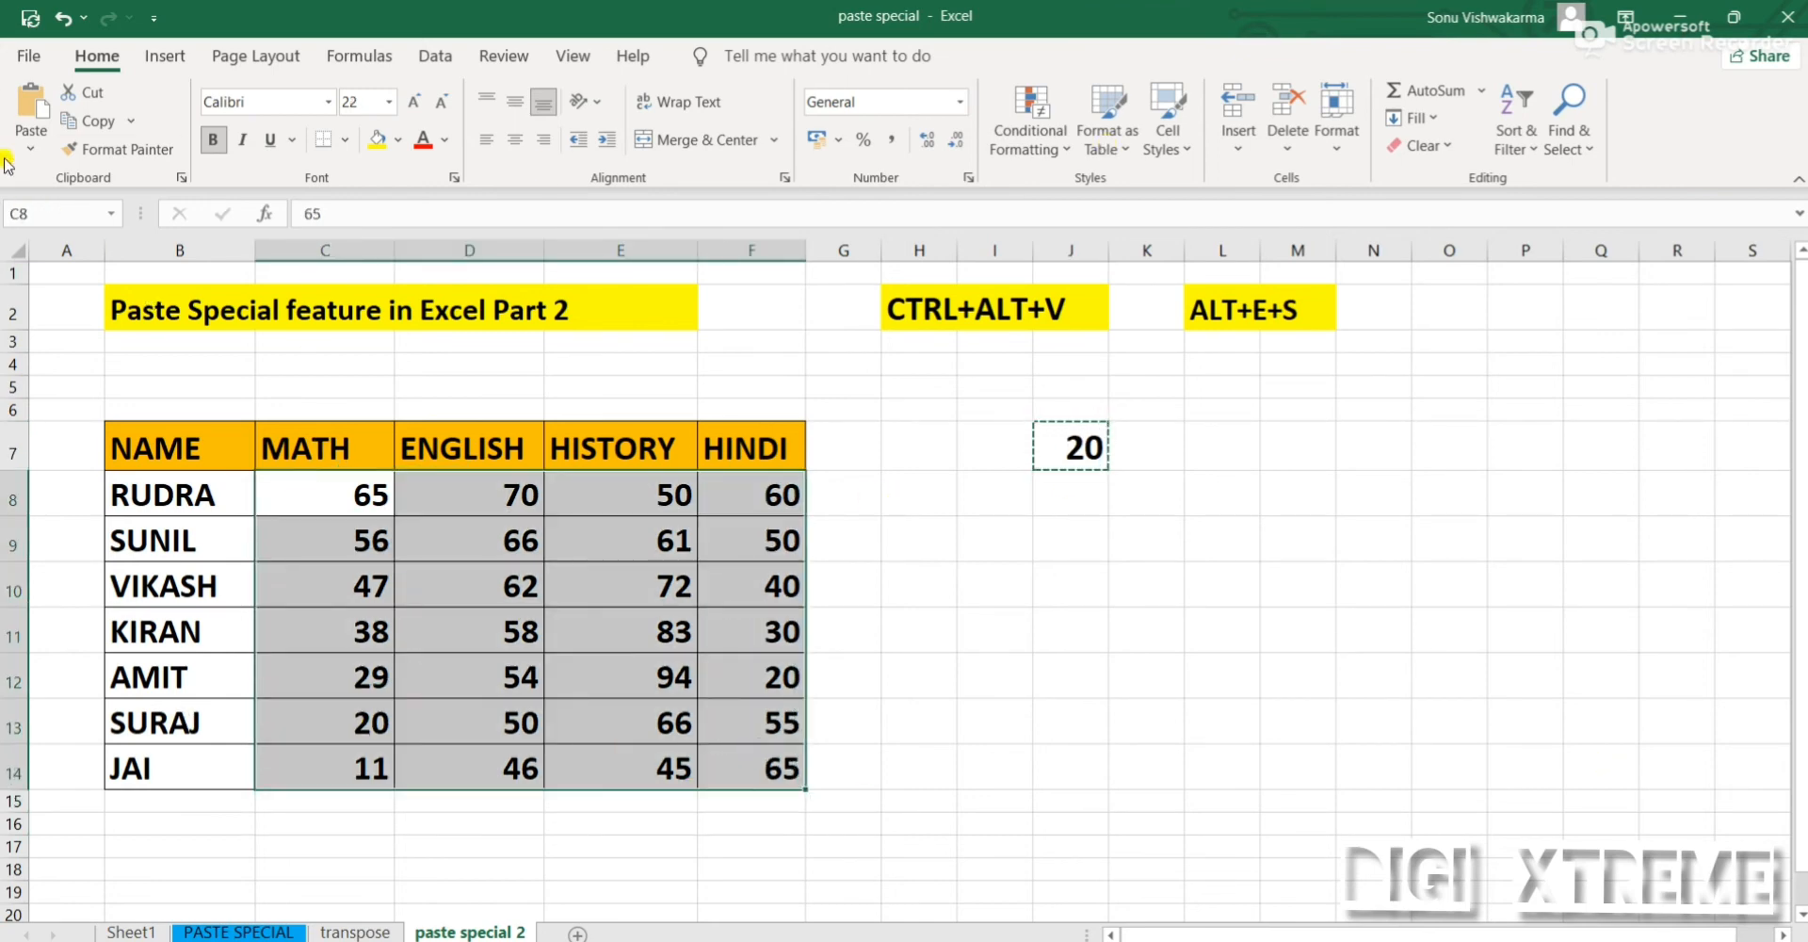
# Add the copied value to all marks in C8:F14 with the Paste Special Add operation, and undo the addition
pyautogui.click(34, 150)
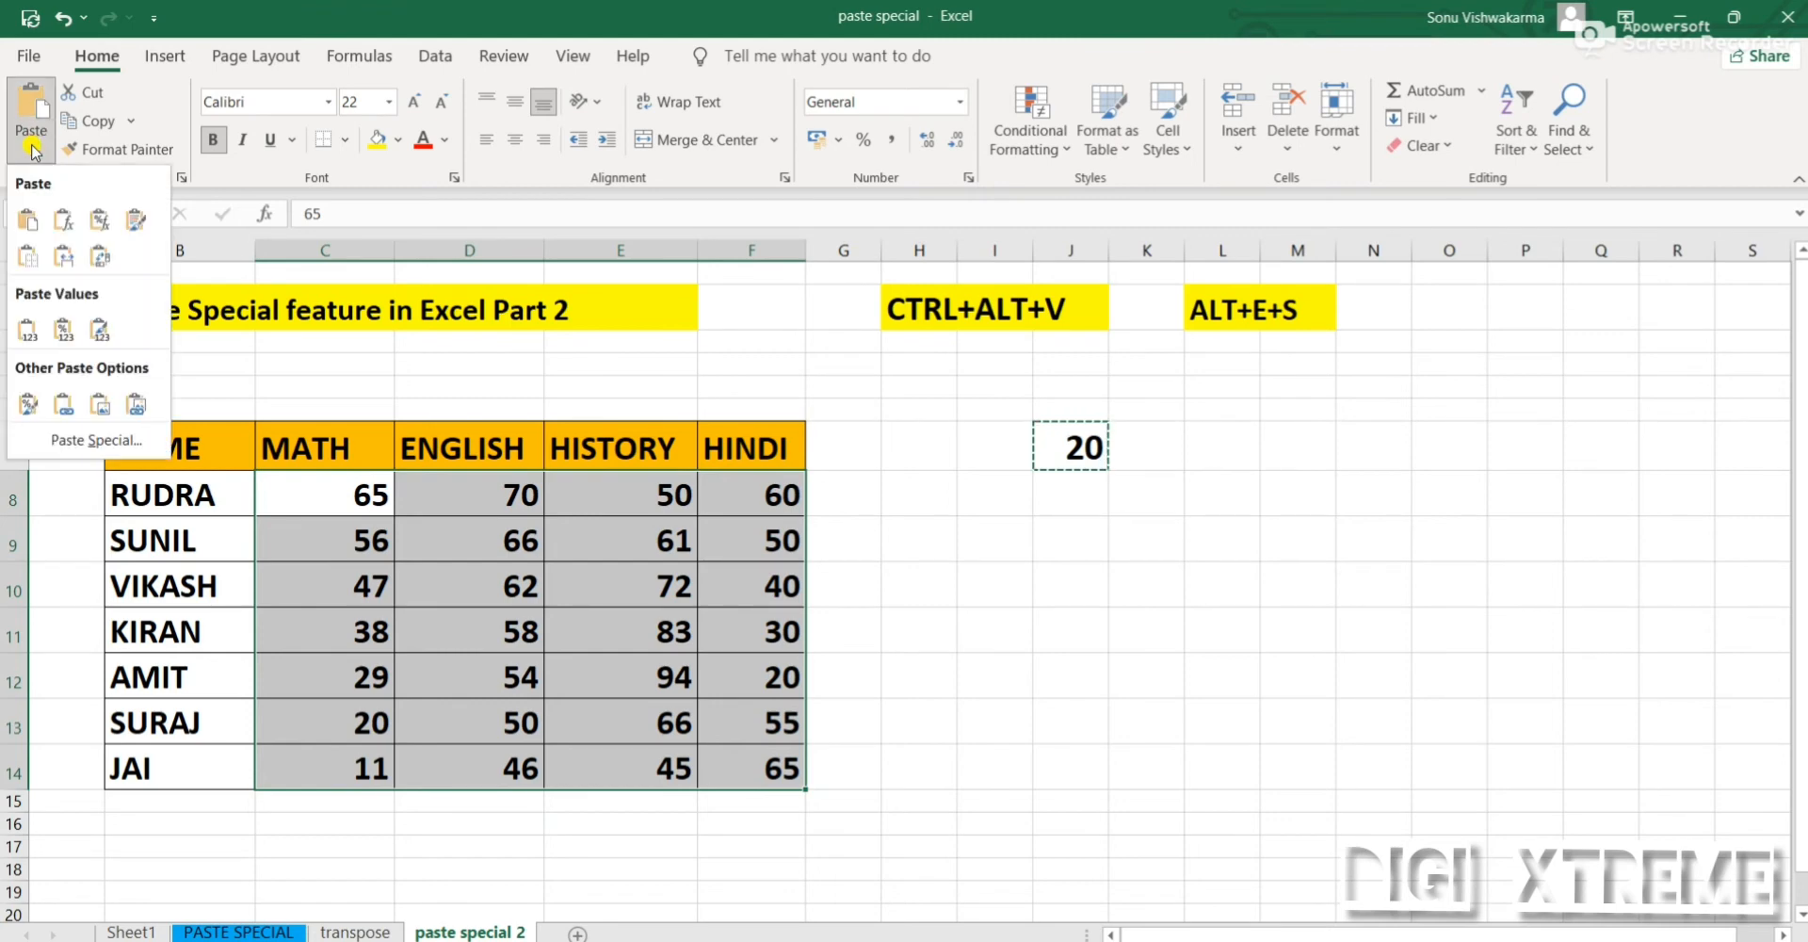
pyautogui.click(106, 441)
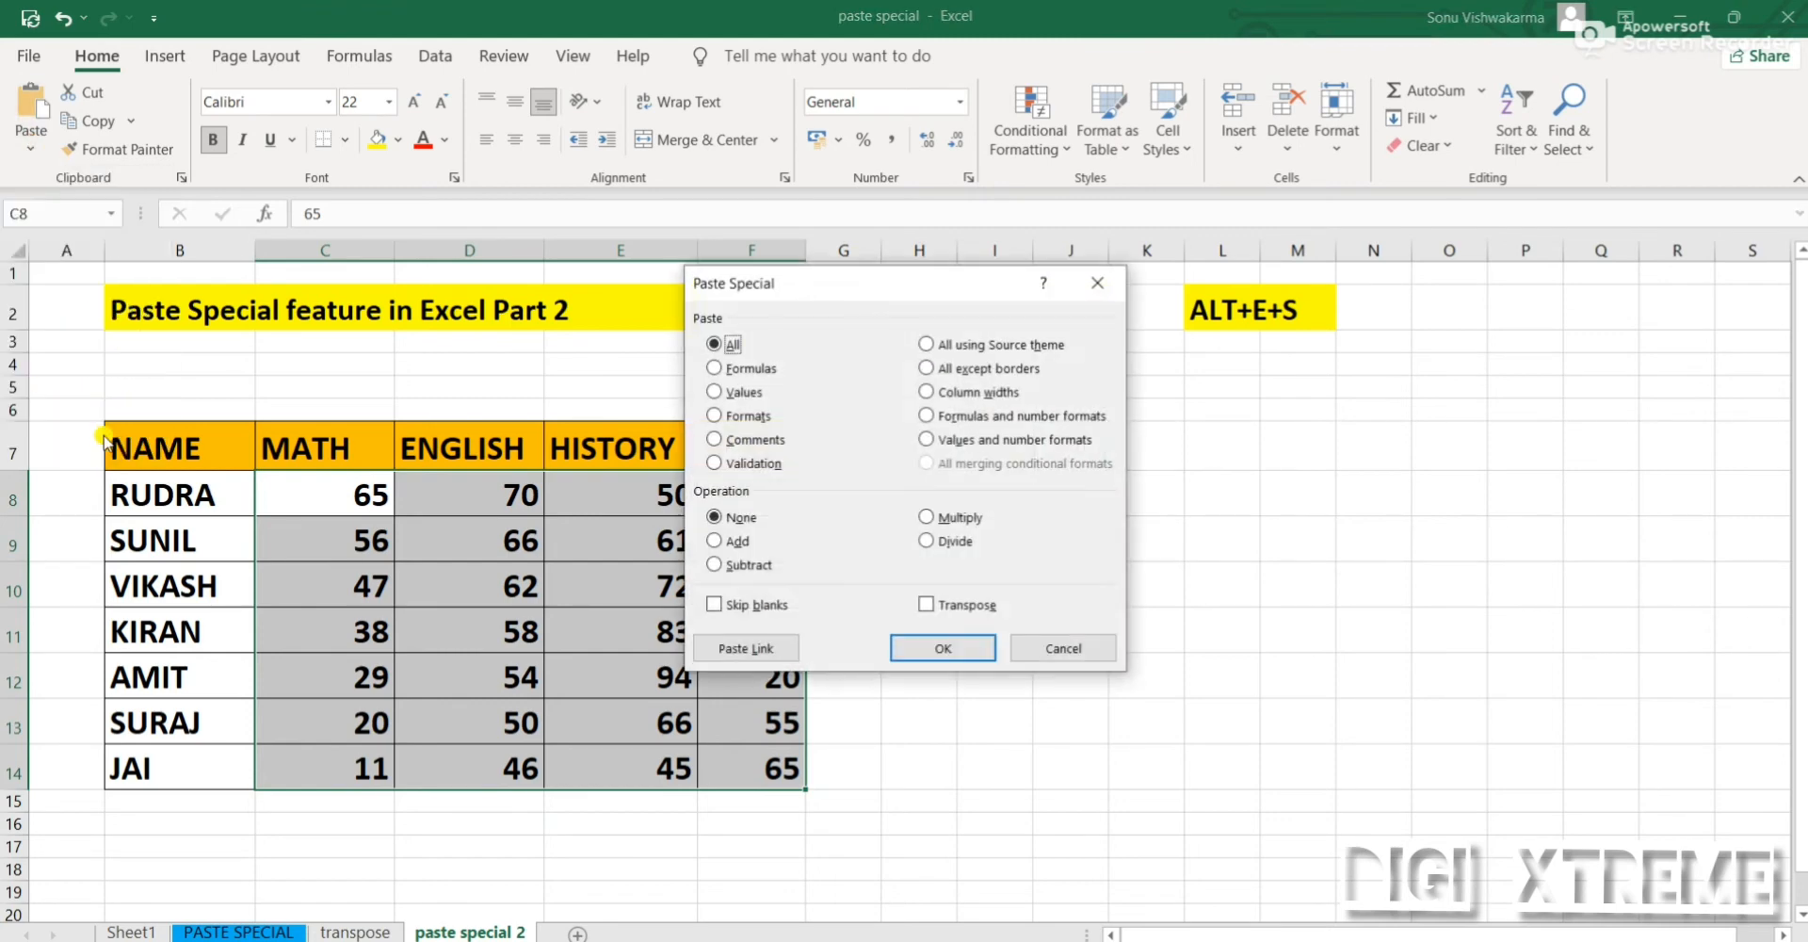
pyautogui.click(717, 541)
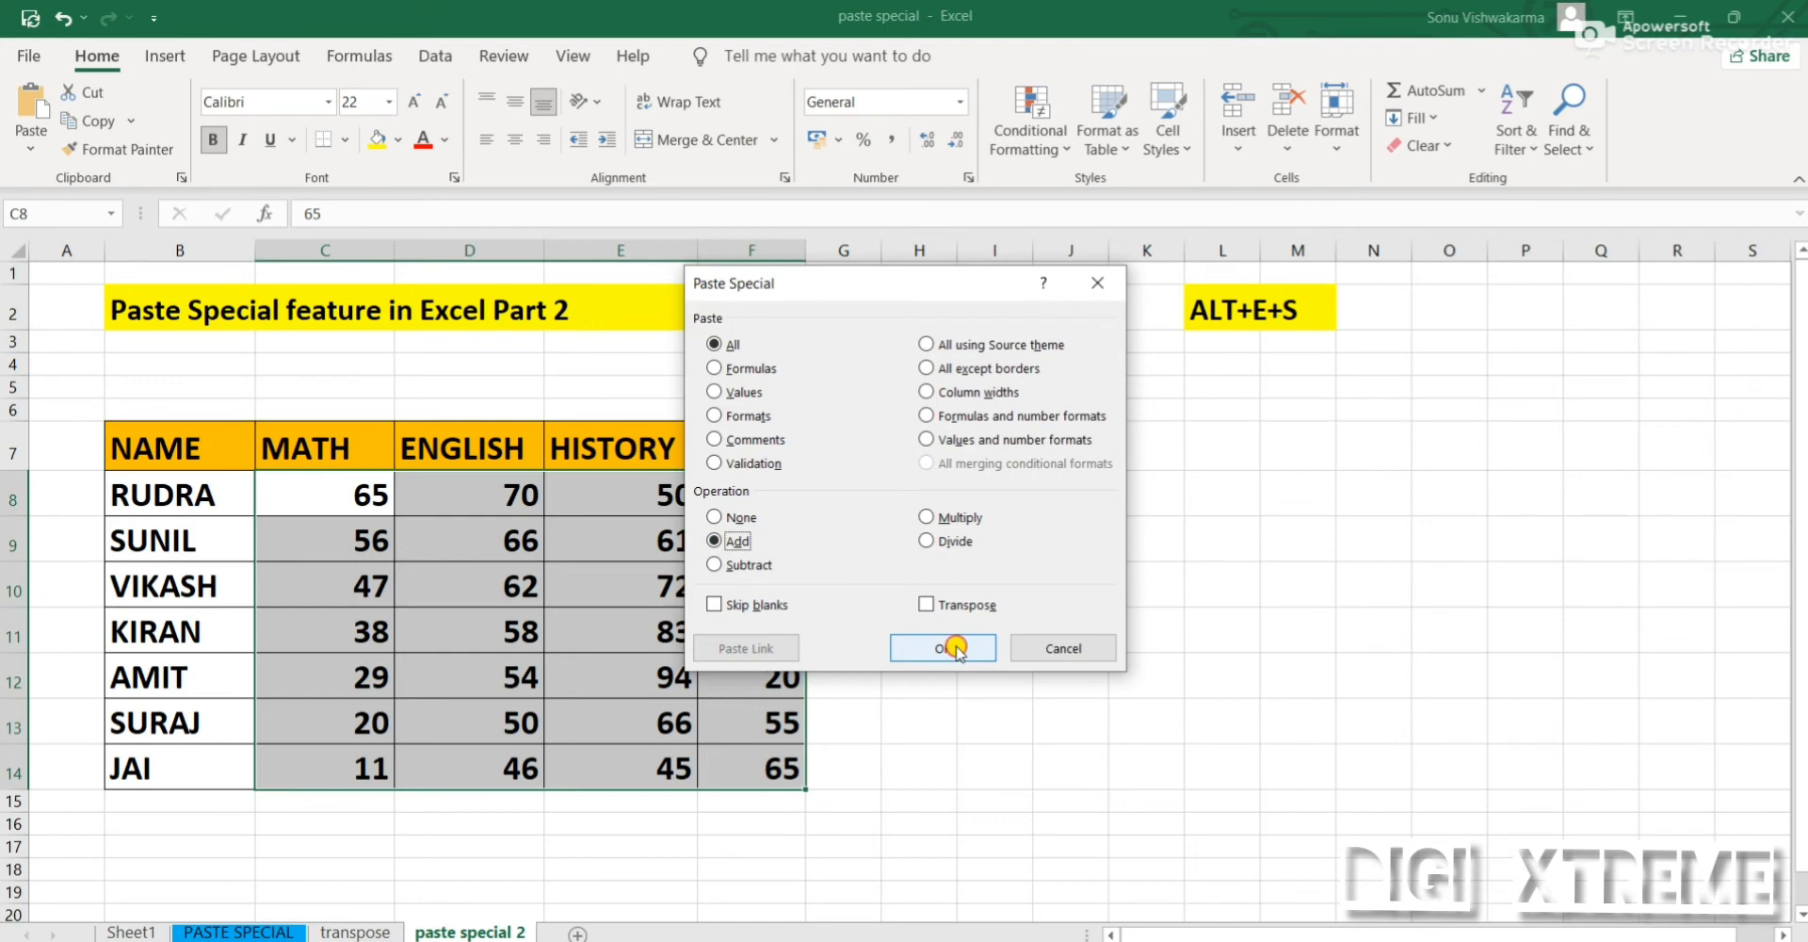
pyautogui.click(960, 650)
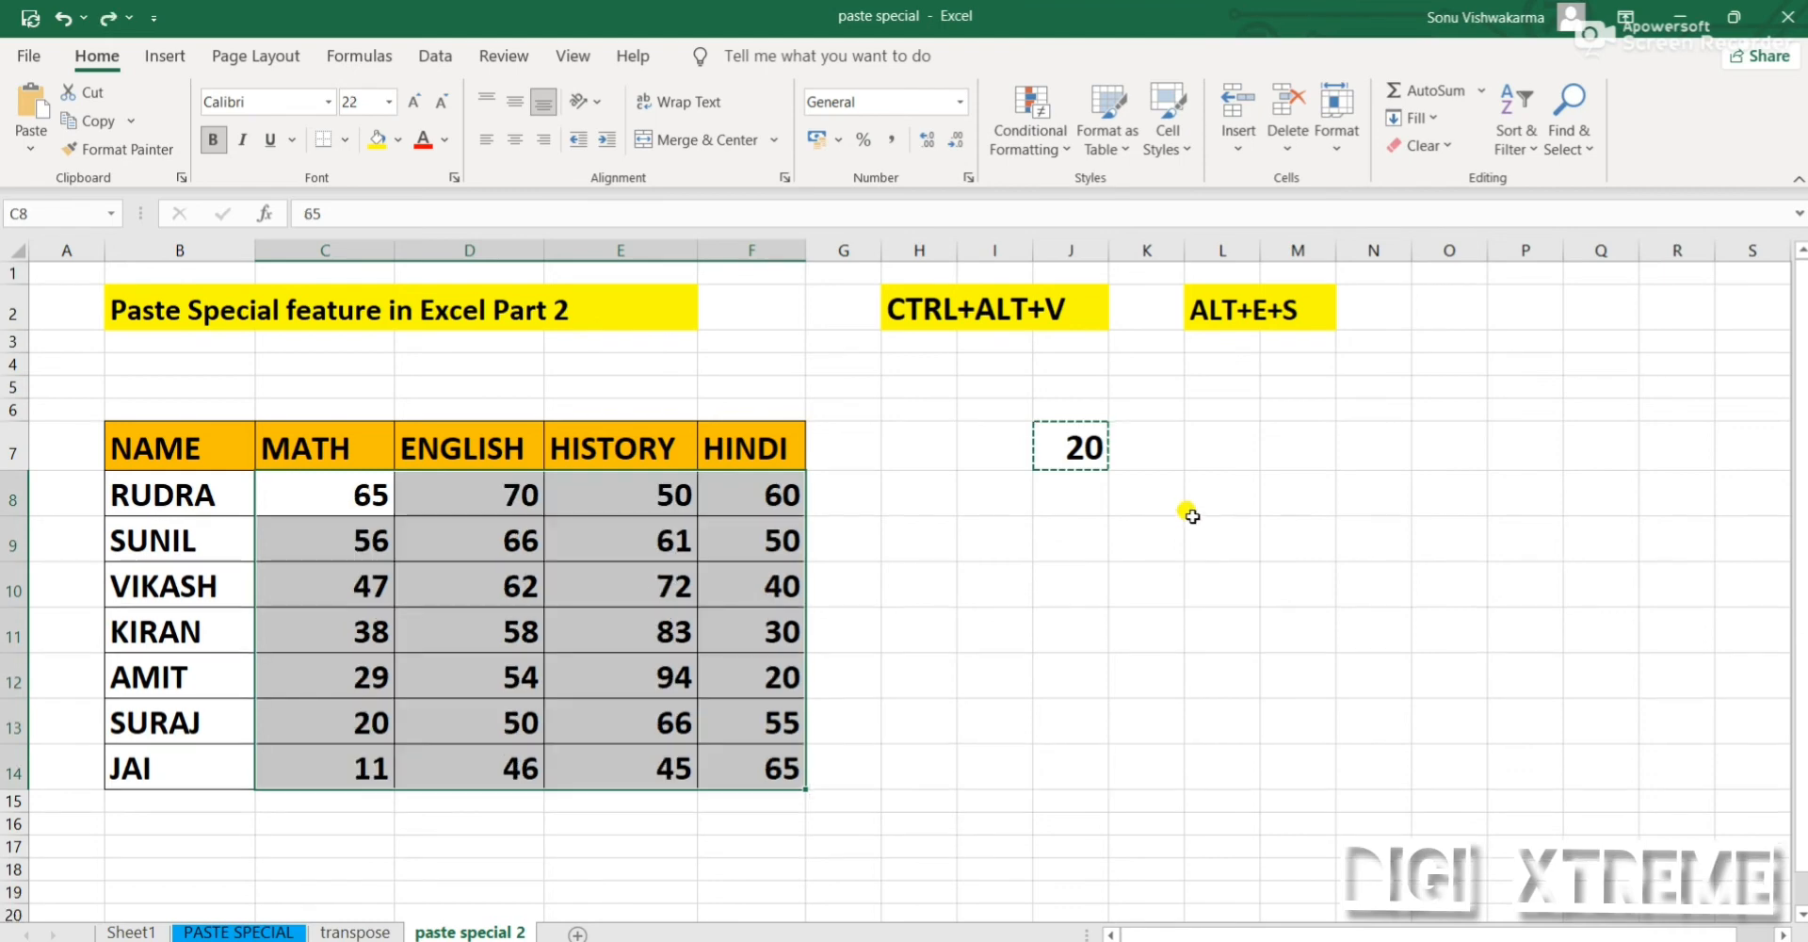
pyautogui.hotkey('ctrl', 'z')
# Subtract the copied value from all marks in C8:F14 with the Paste Special Subtract operation
pyautogui.click(31, 146)
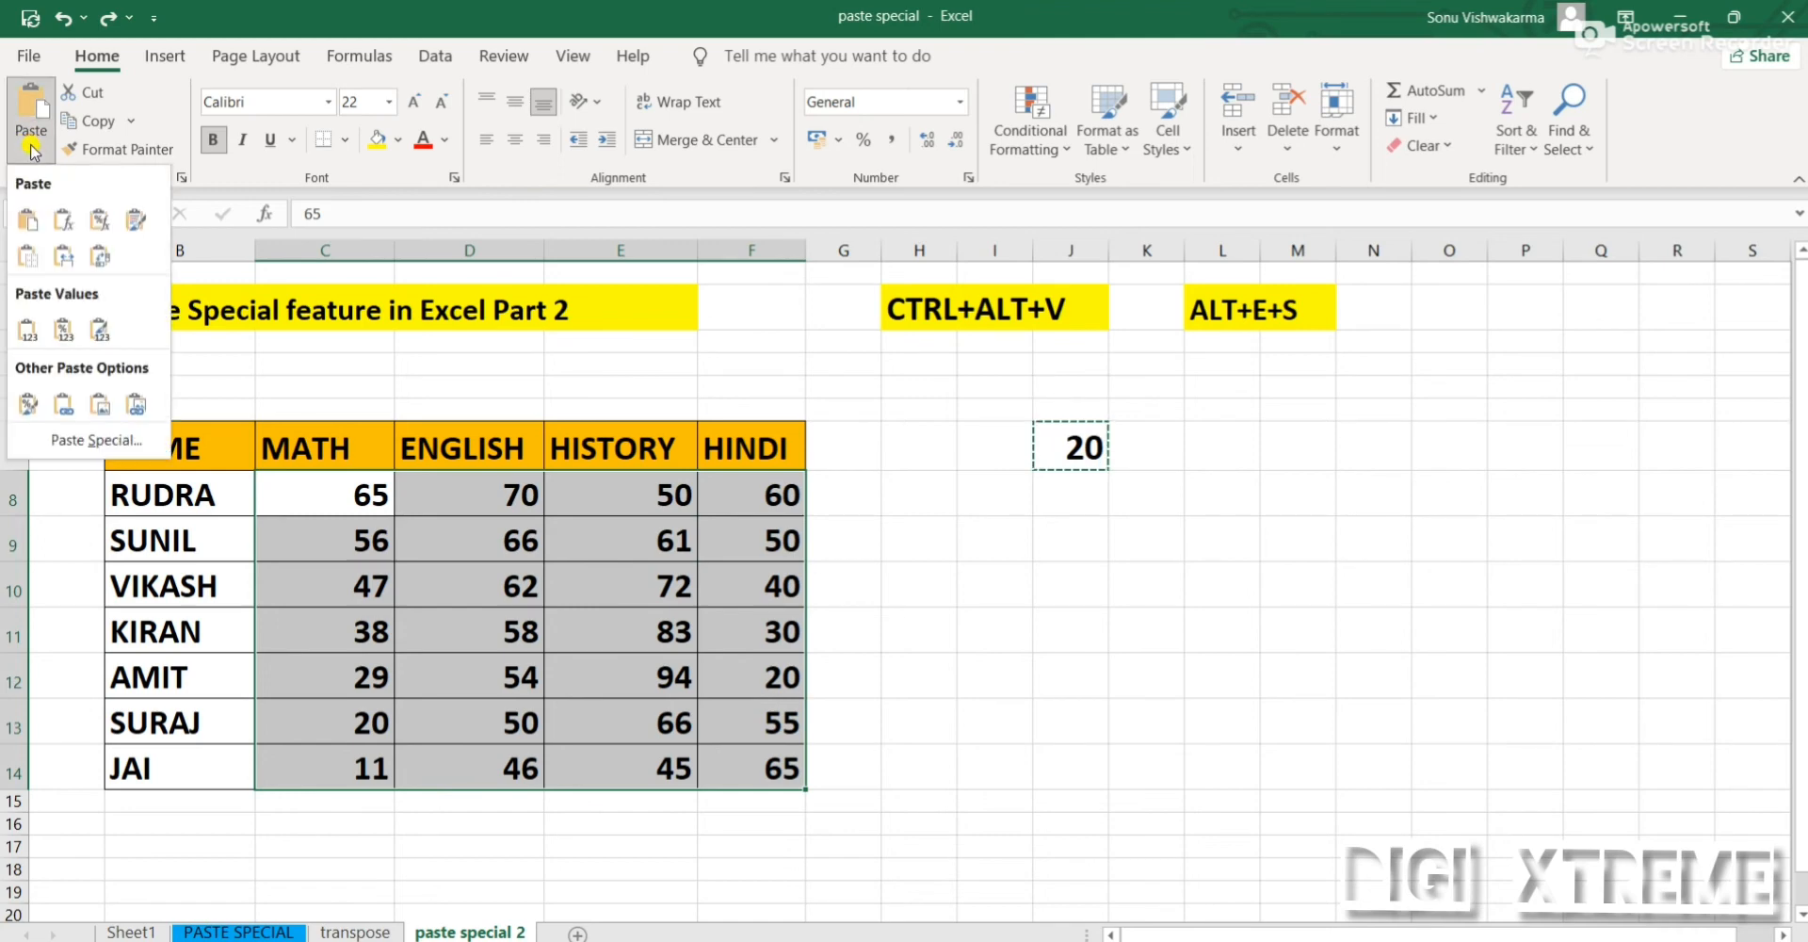
pyautogui.click(97, 440)
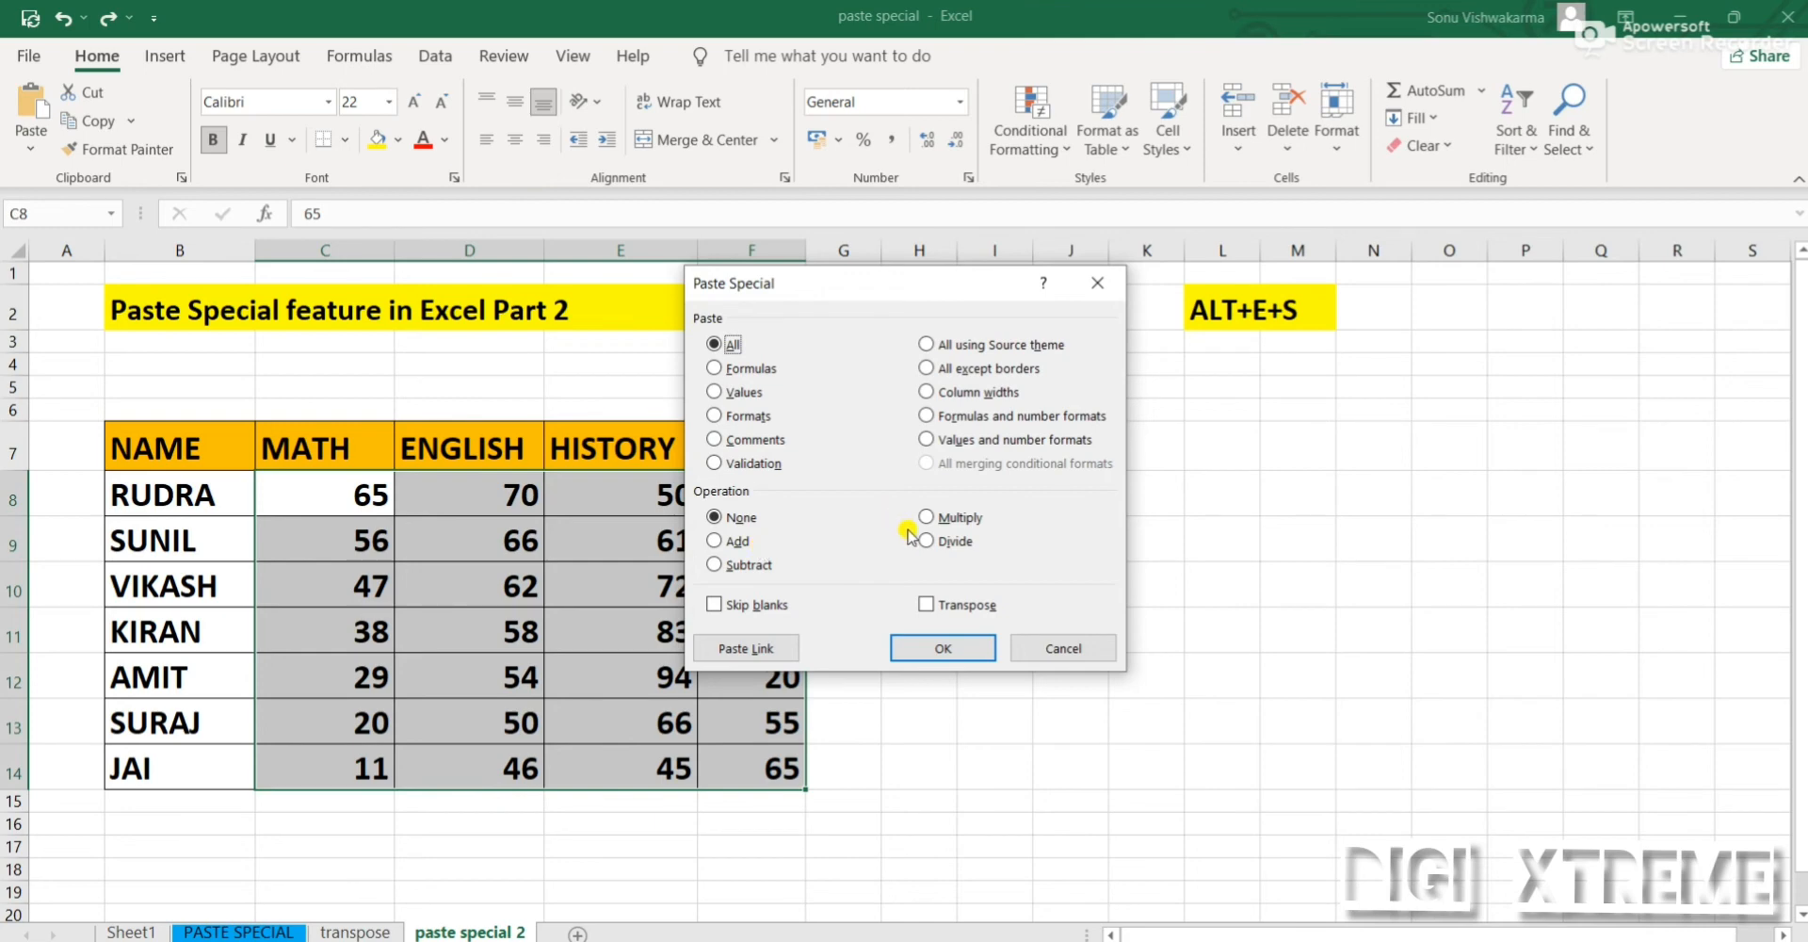
pyautogui.click(749, 568)
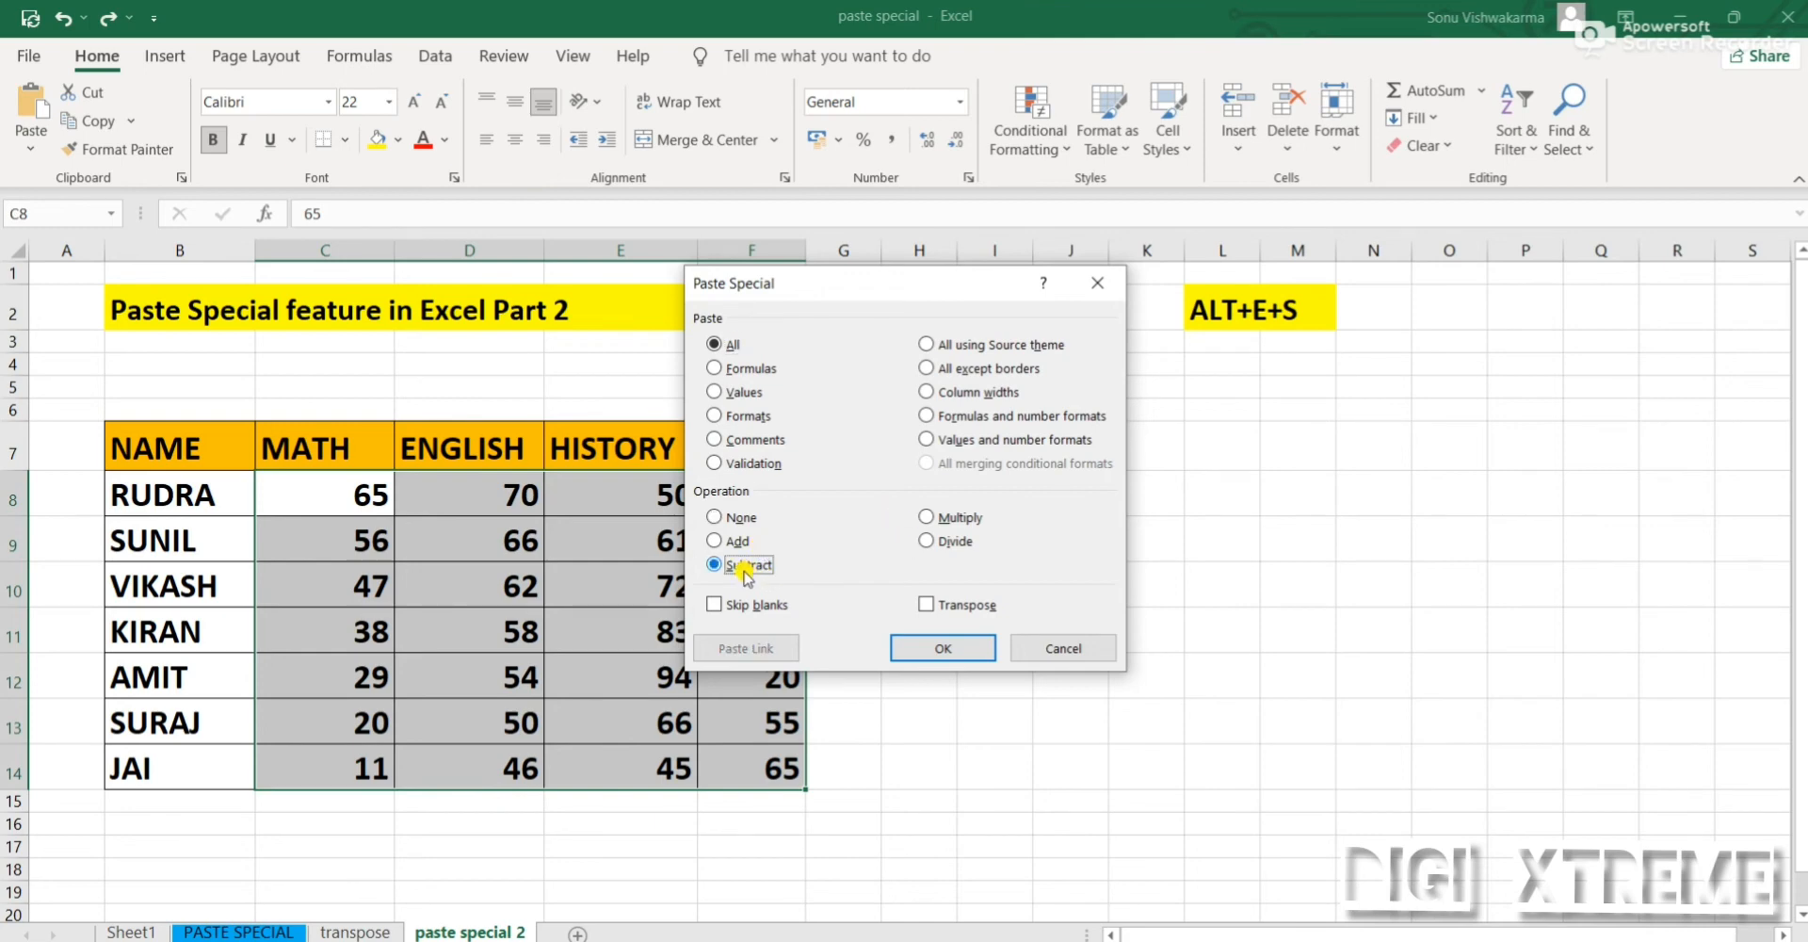
pyautogui.click(930, 650)
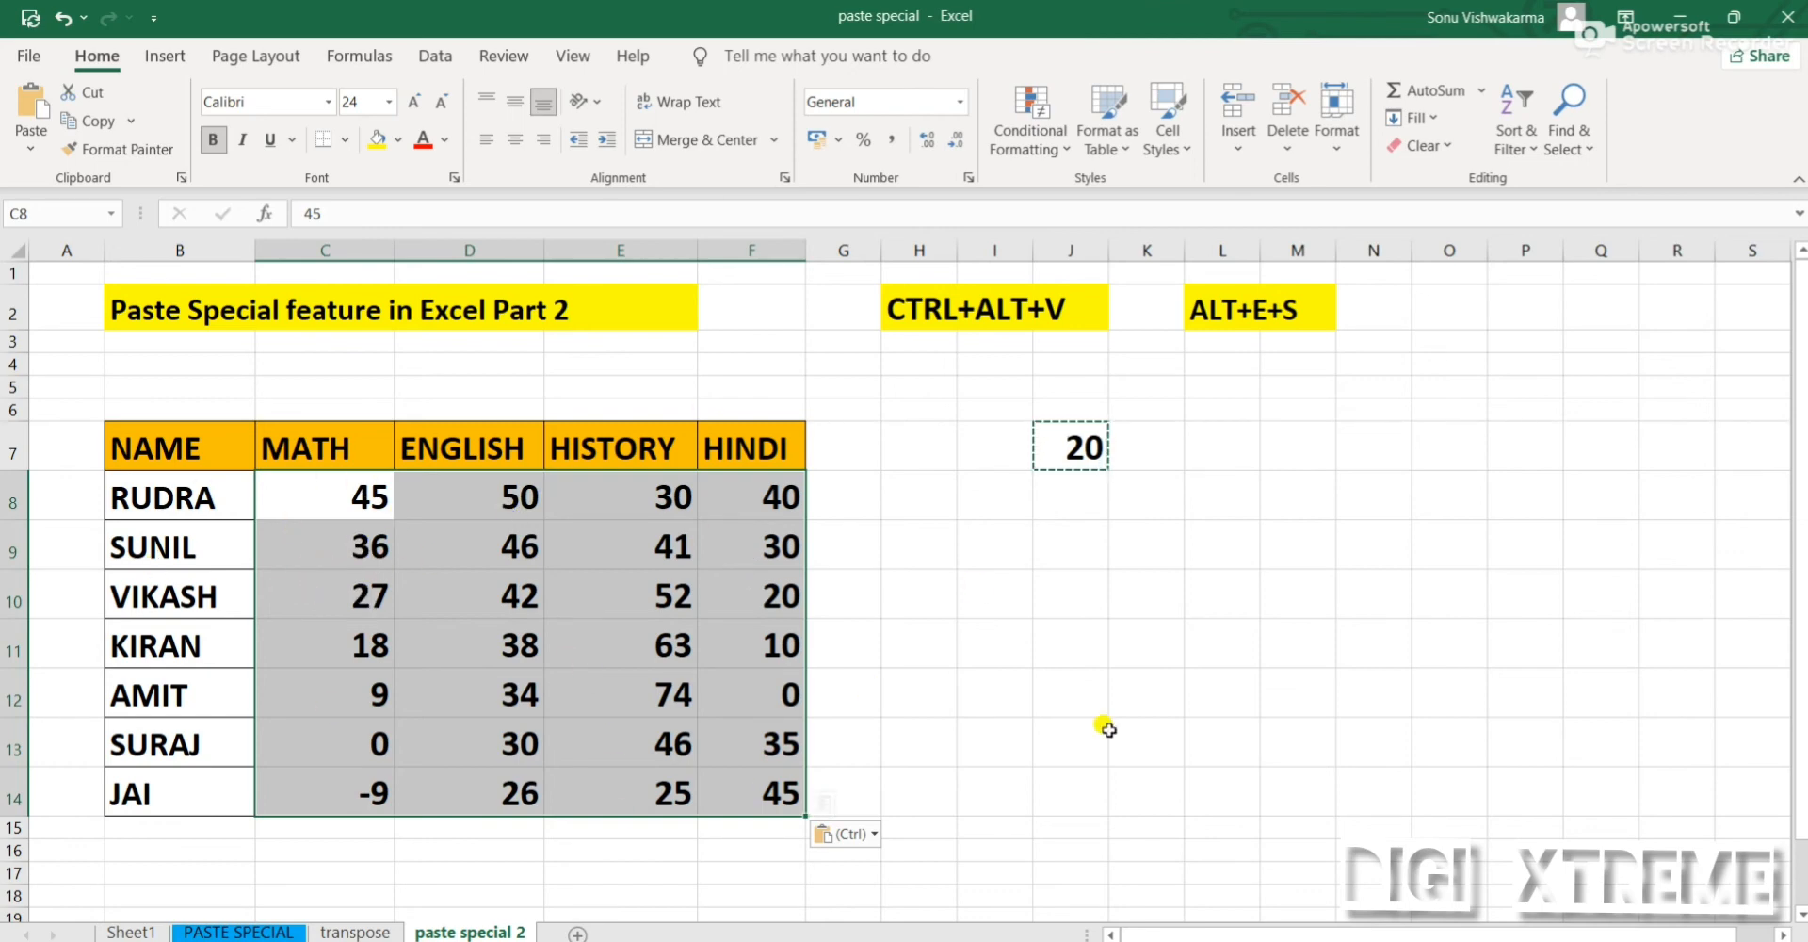
pyautogui.click(1148, 704)
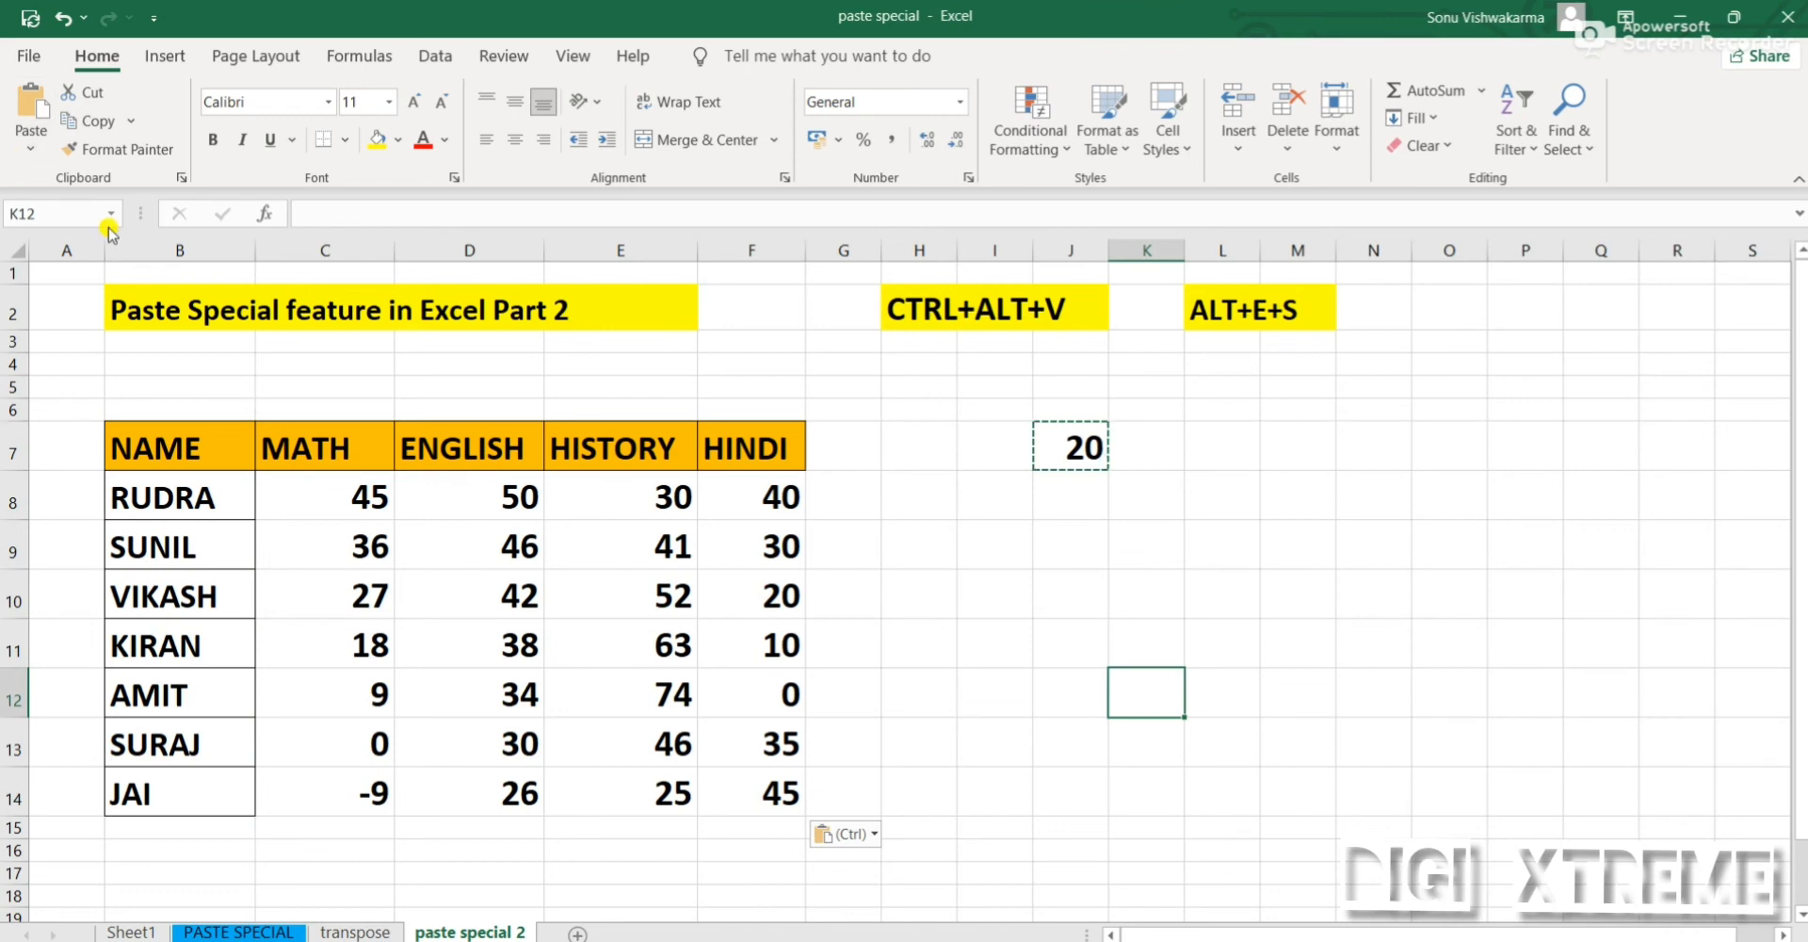
pyautogui.click(932, 312)
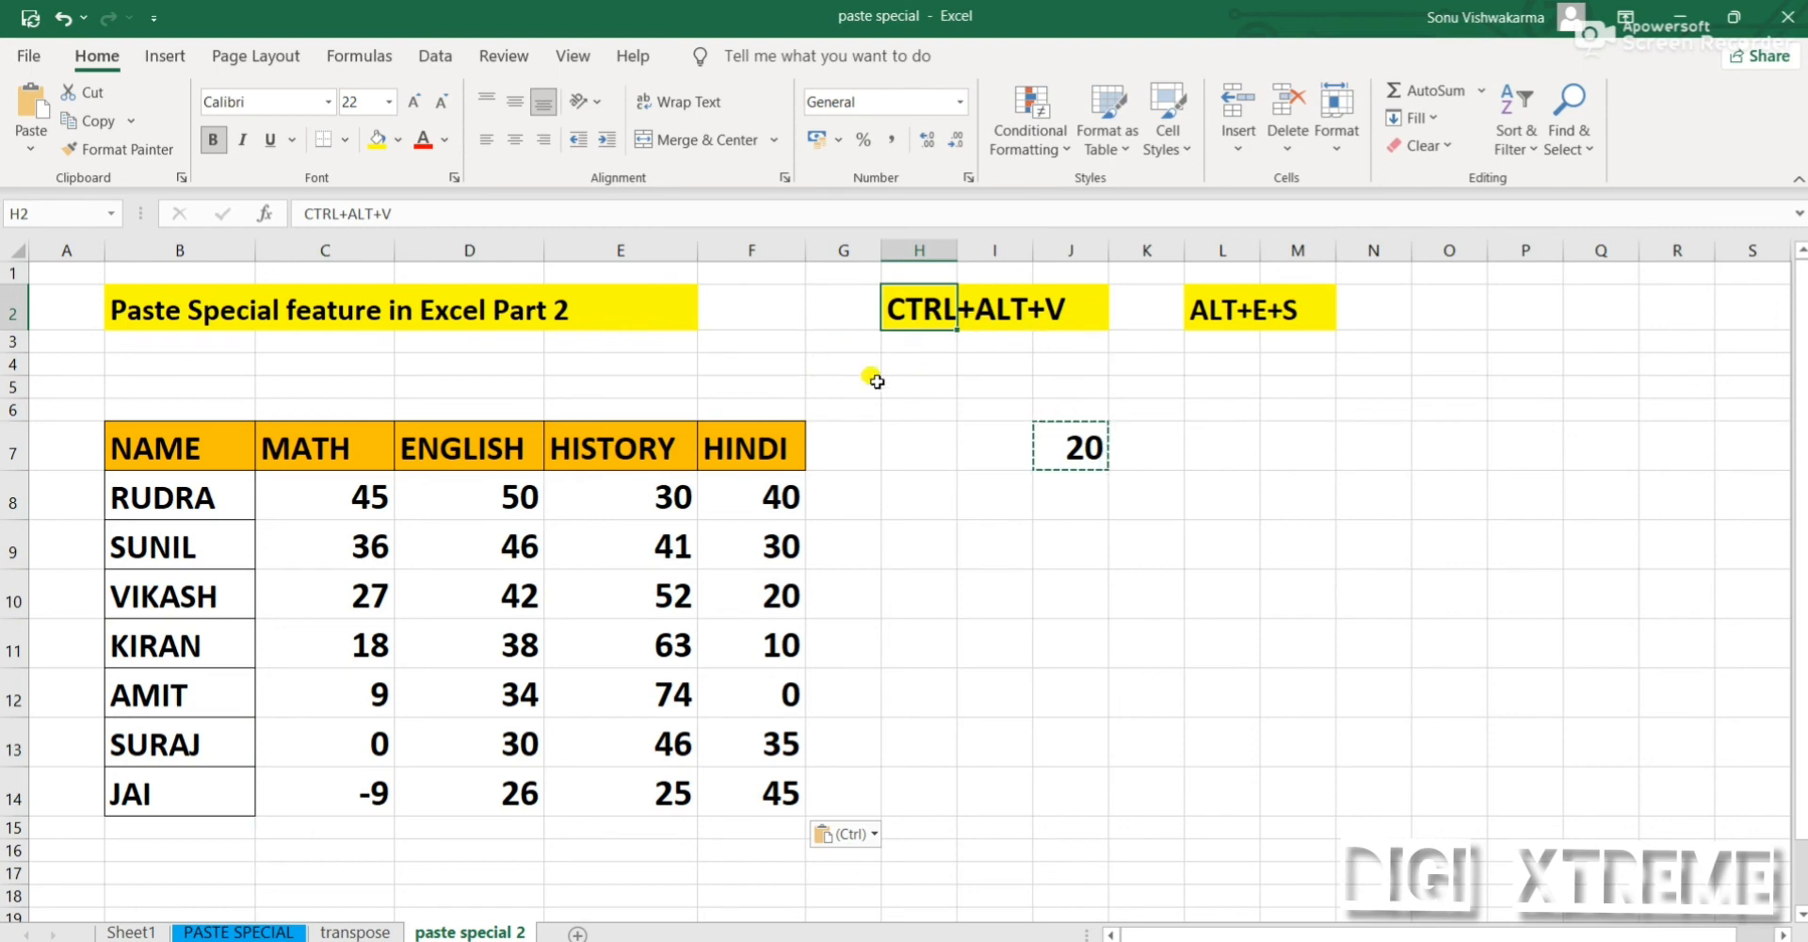
pyautogui.click(1047, 871)
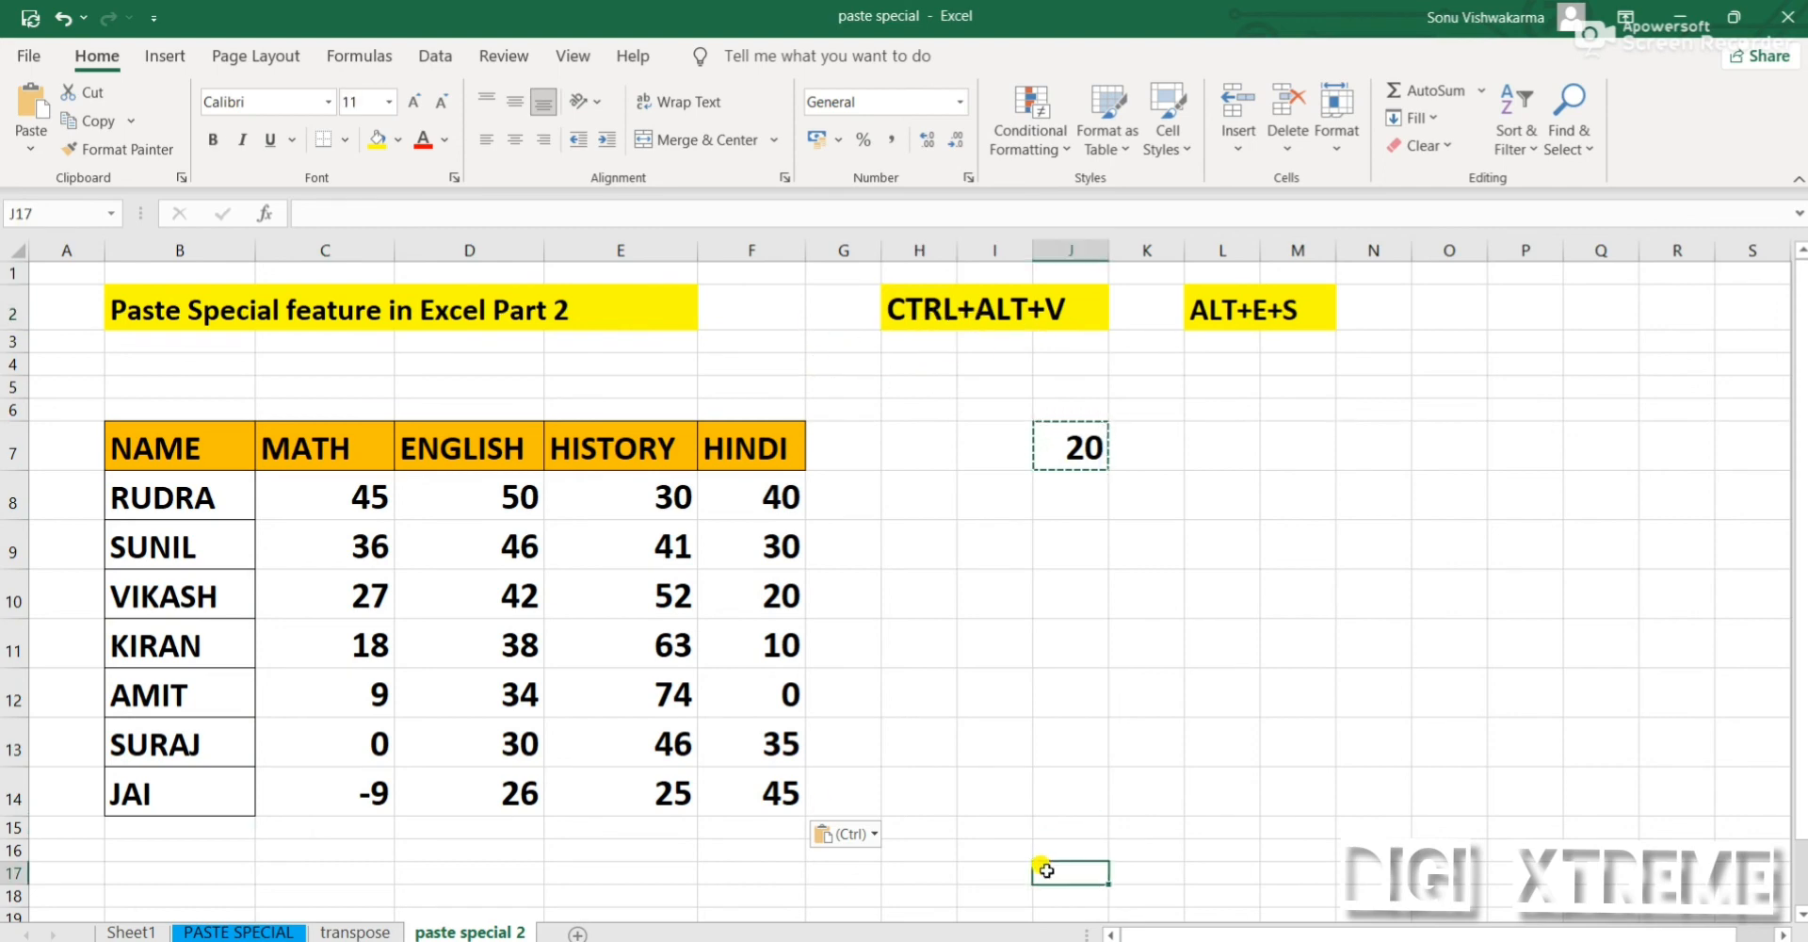
pyautogui.click(897, 310)
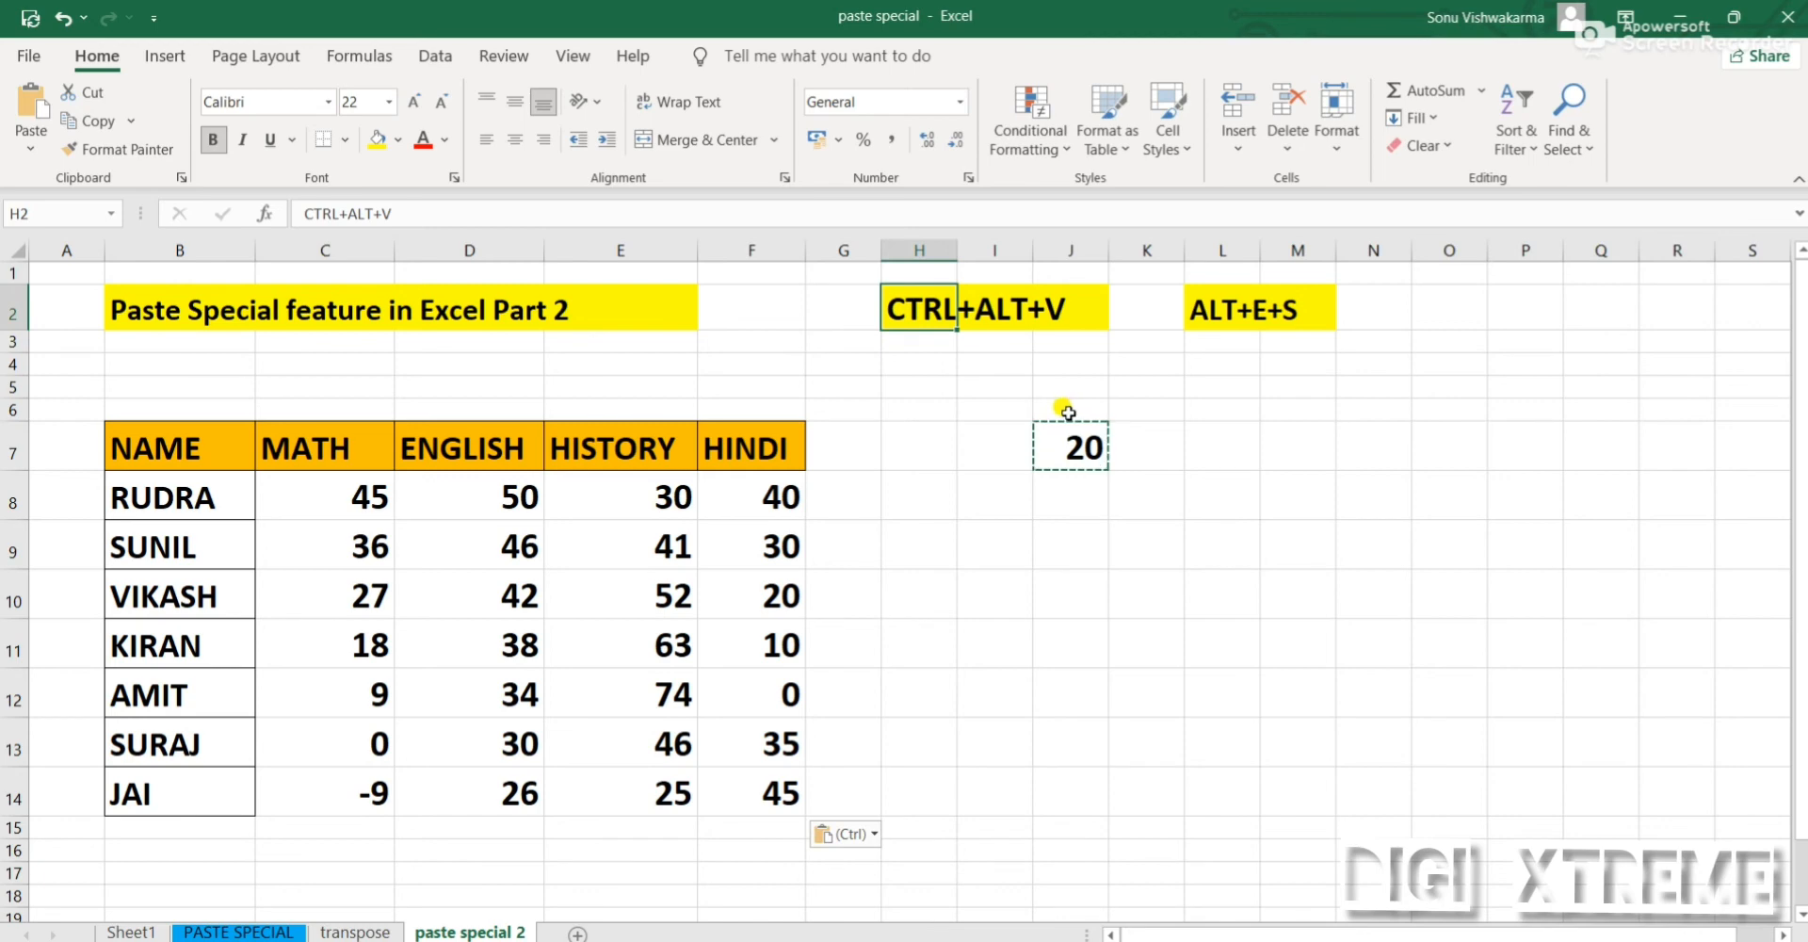
pyautogui.click(1095, 580)
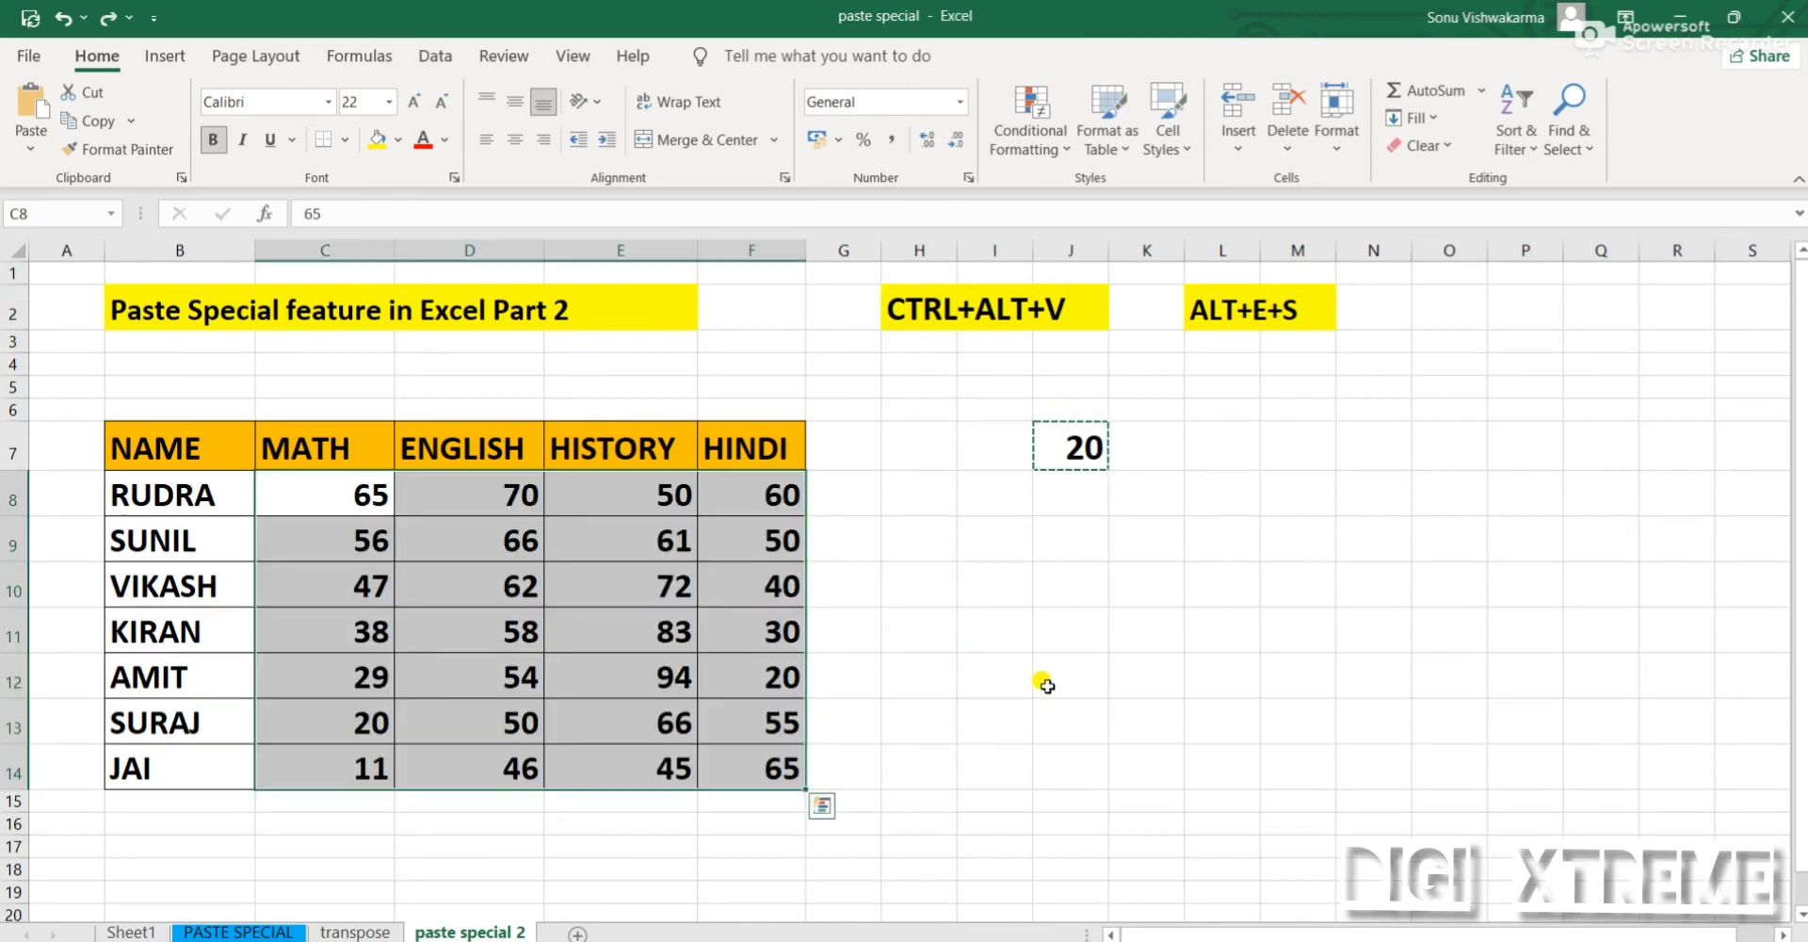
# Copy the number in cell J7 again and select the marks in C8:F14 as the paste target
pyautogui.doubleClick(1059, 676)
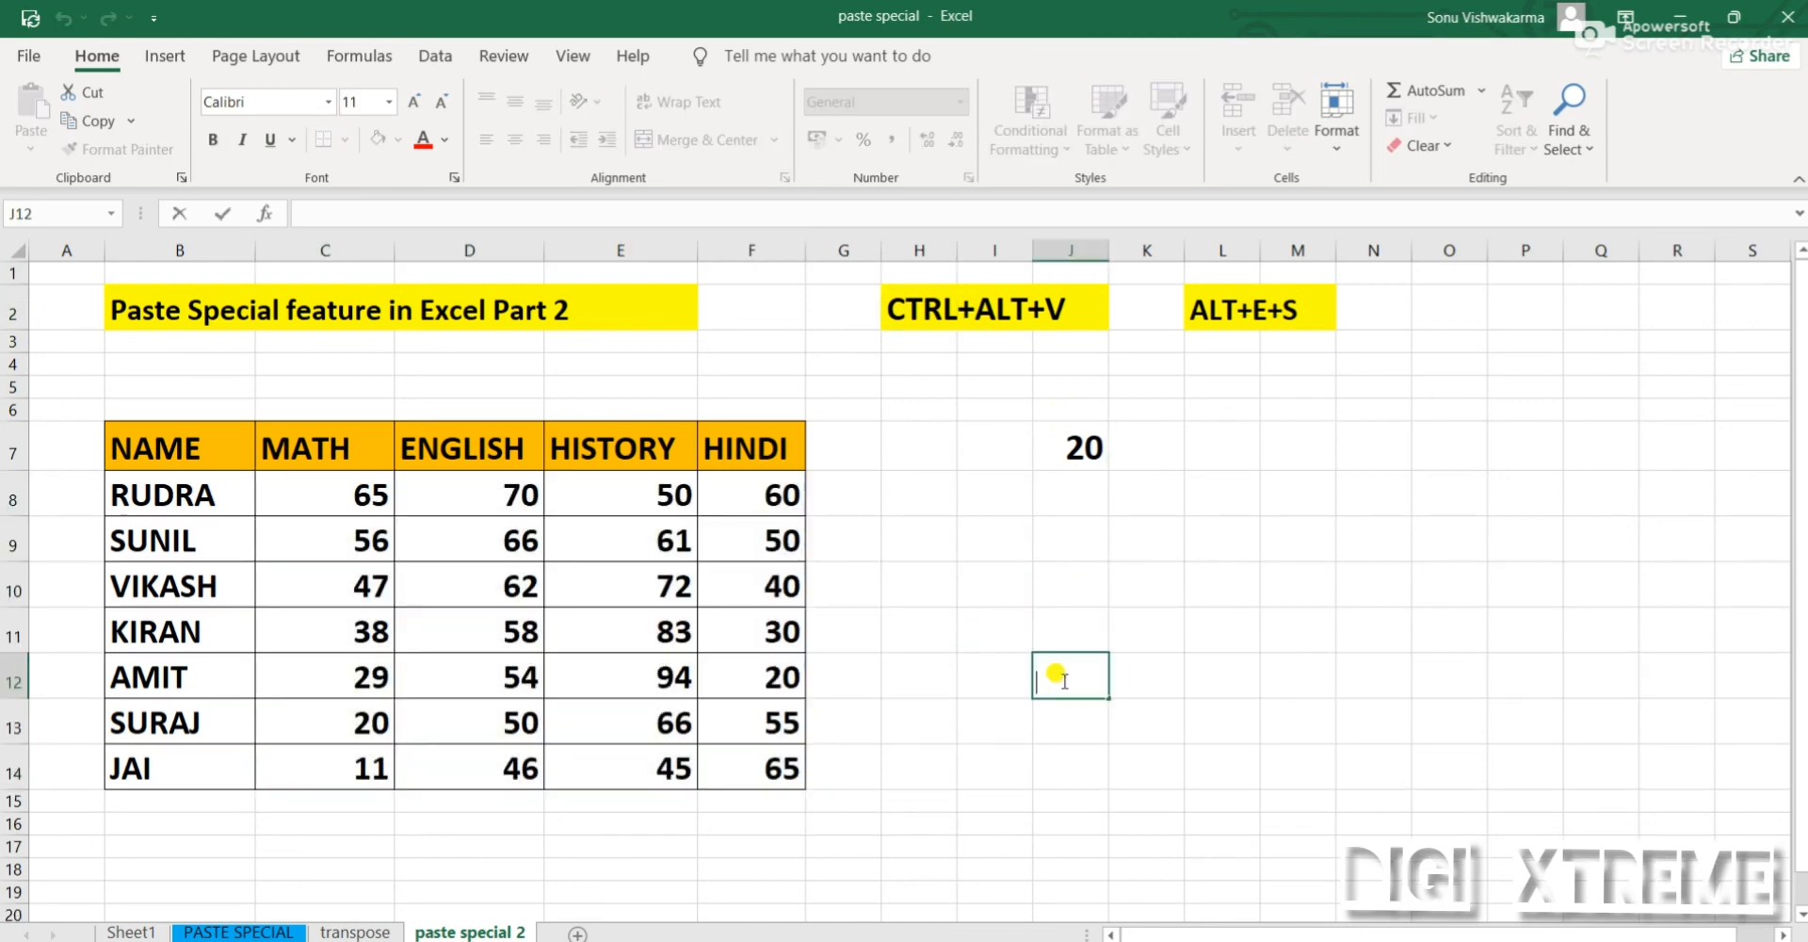
pyautogui.click(1070, 453)
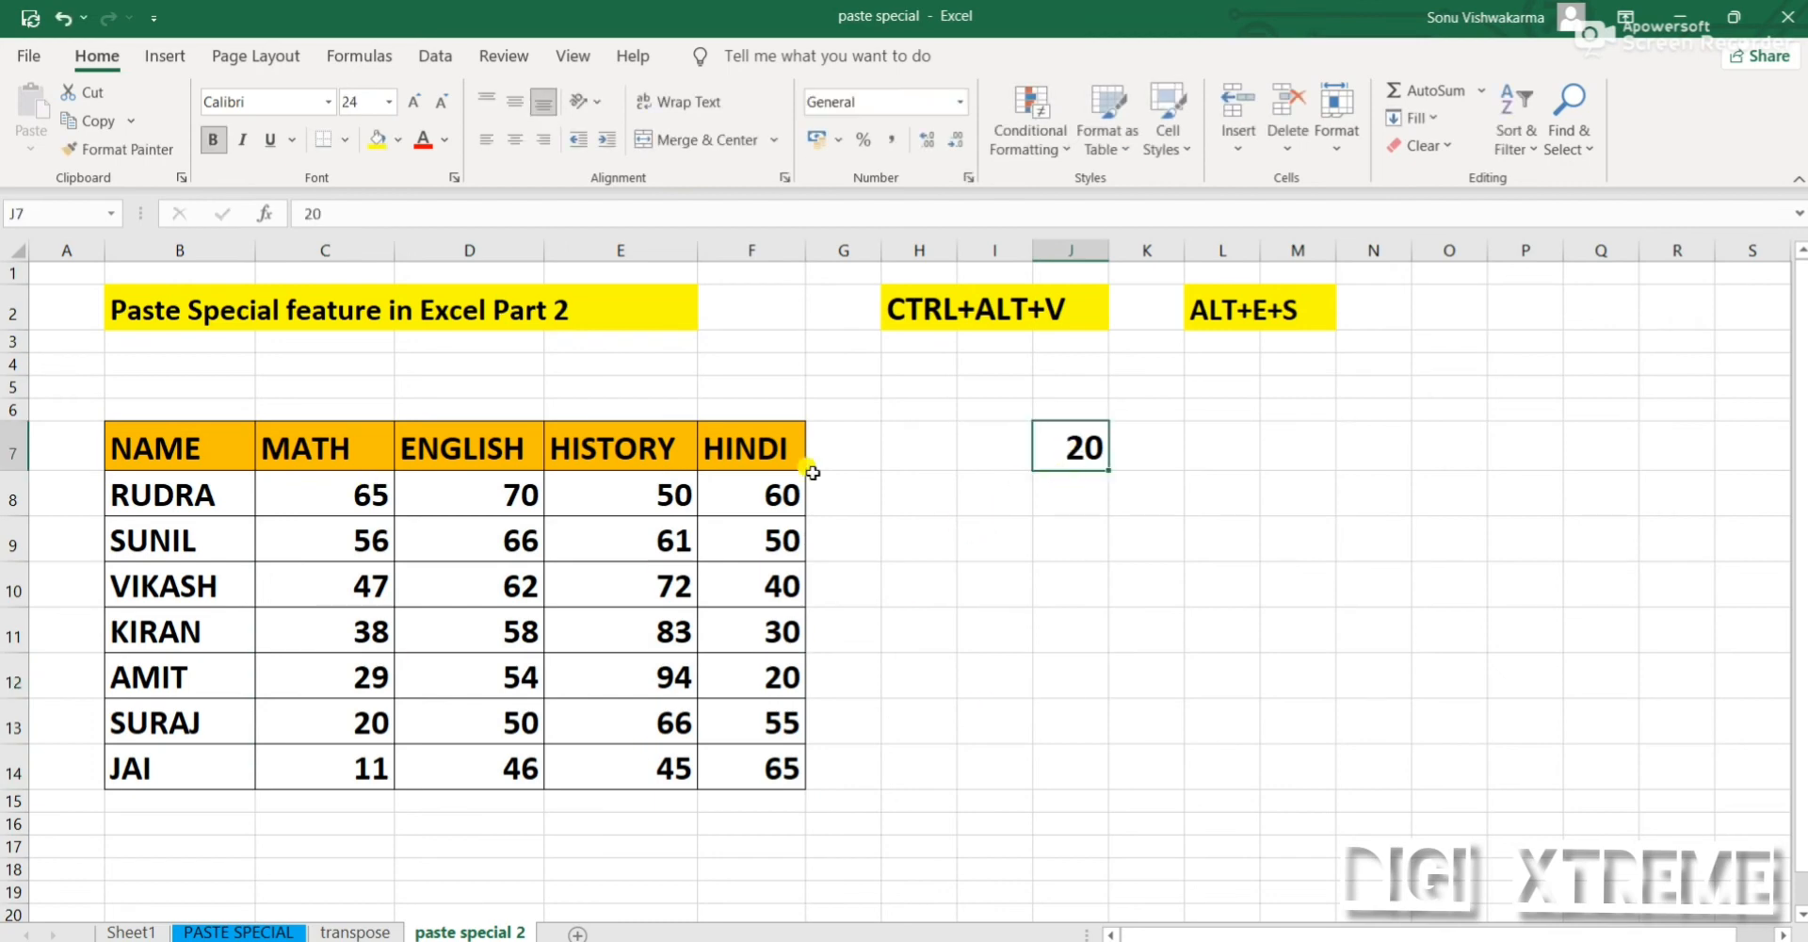
pyautogui.hotkey('ctrl', 'c')
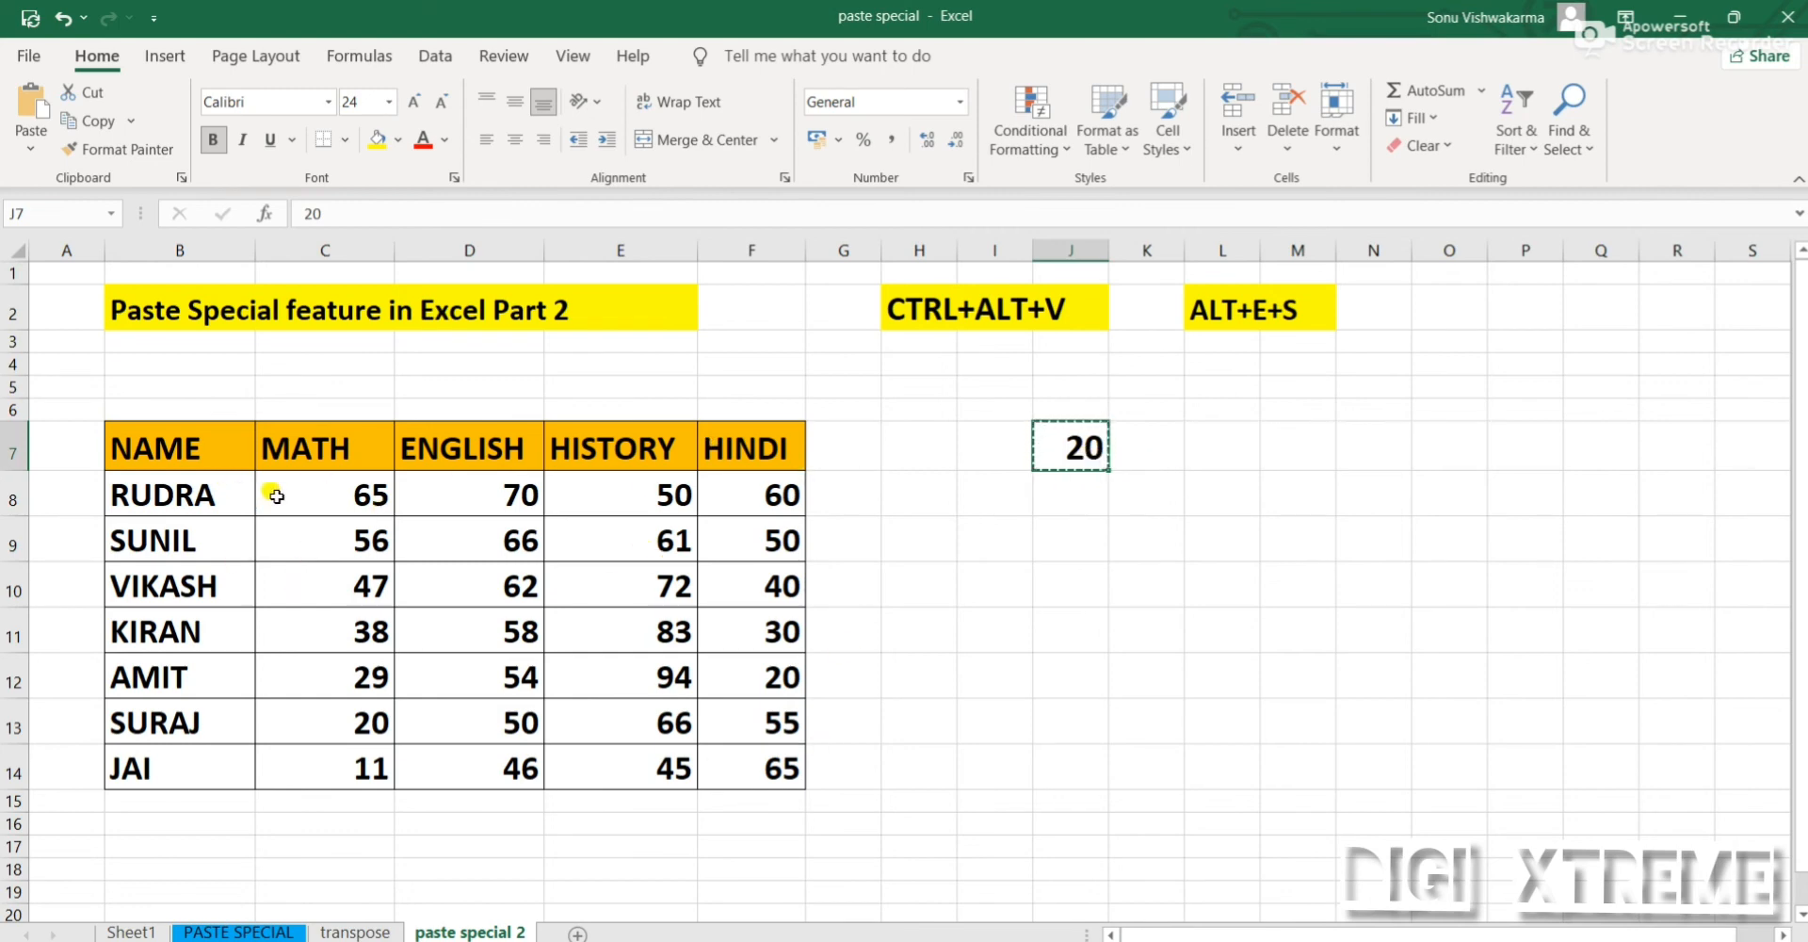
pyautogui.moveTo(273, 482); pyautogui.dragTo(768, 783)
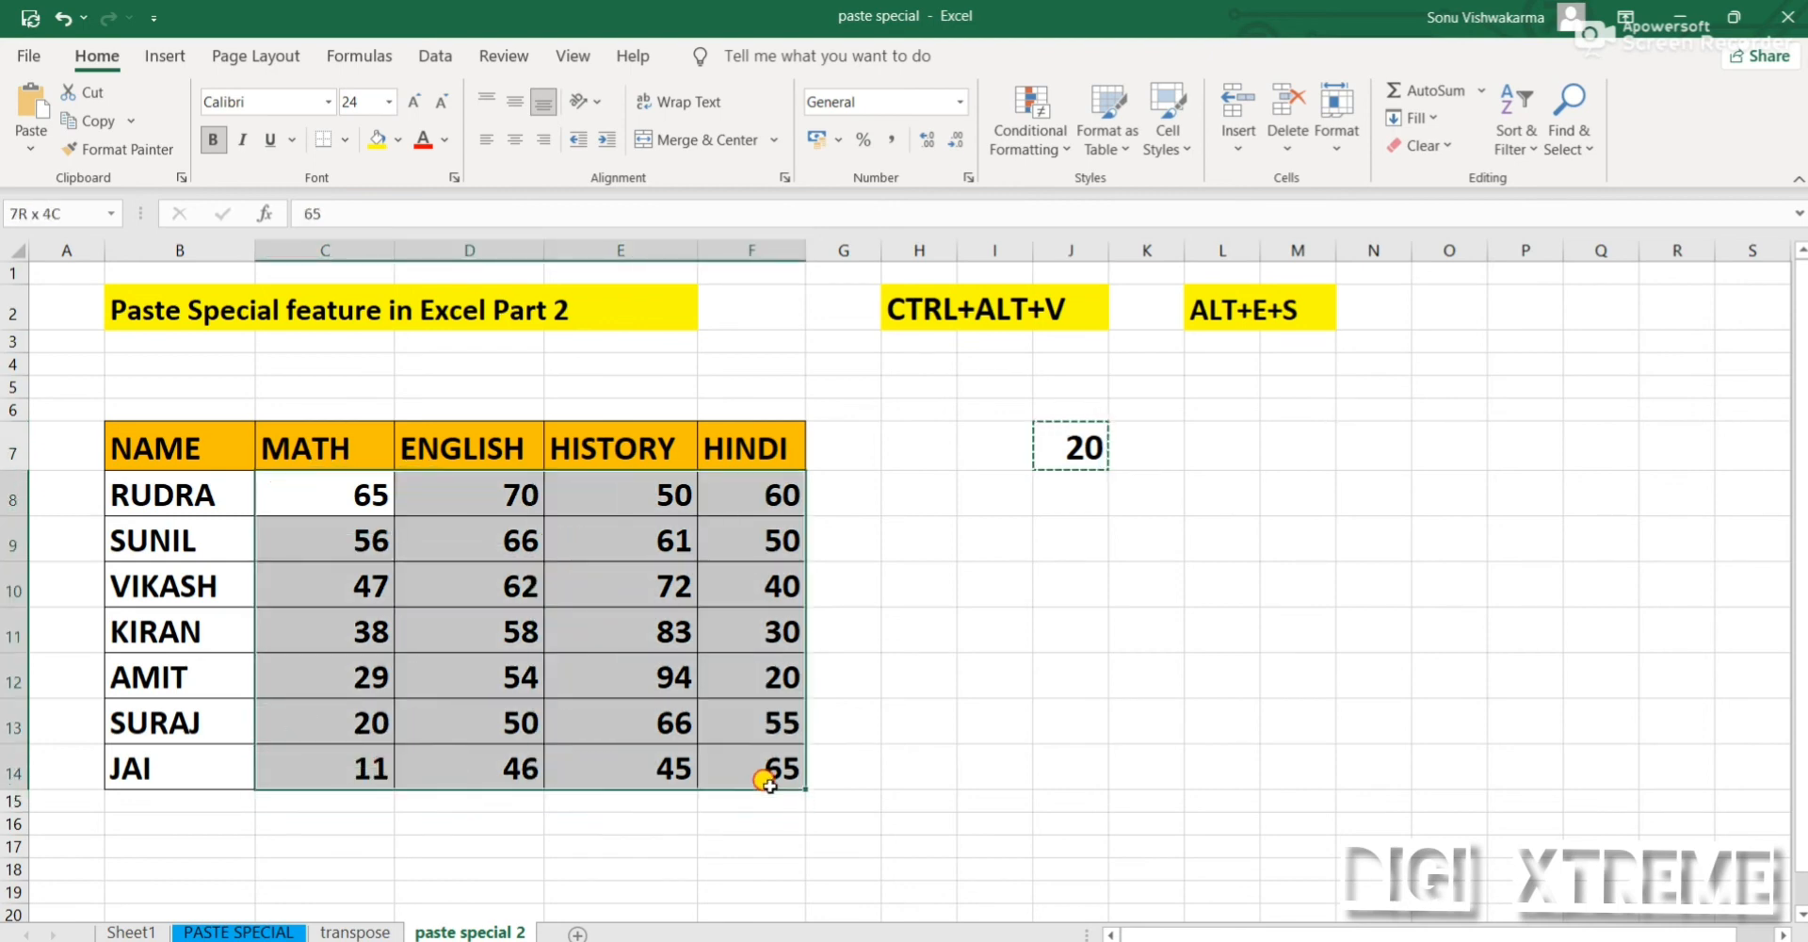
# Multiply all marks in C8:F14 by the copied value with the Paste Special Multiply operation, and undo the multiplication
pyautogui.click(36, 152)
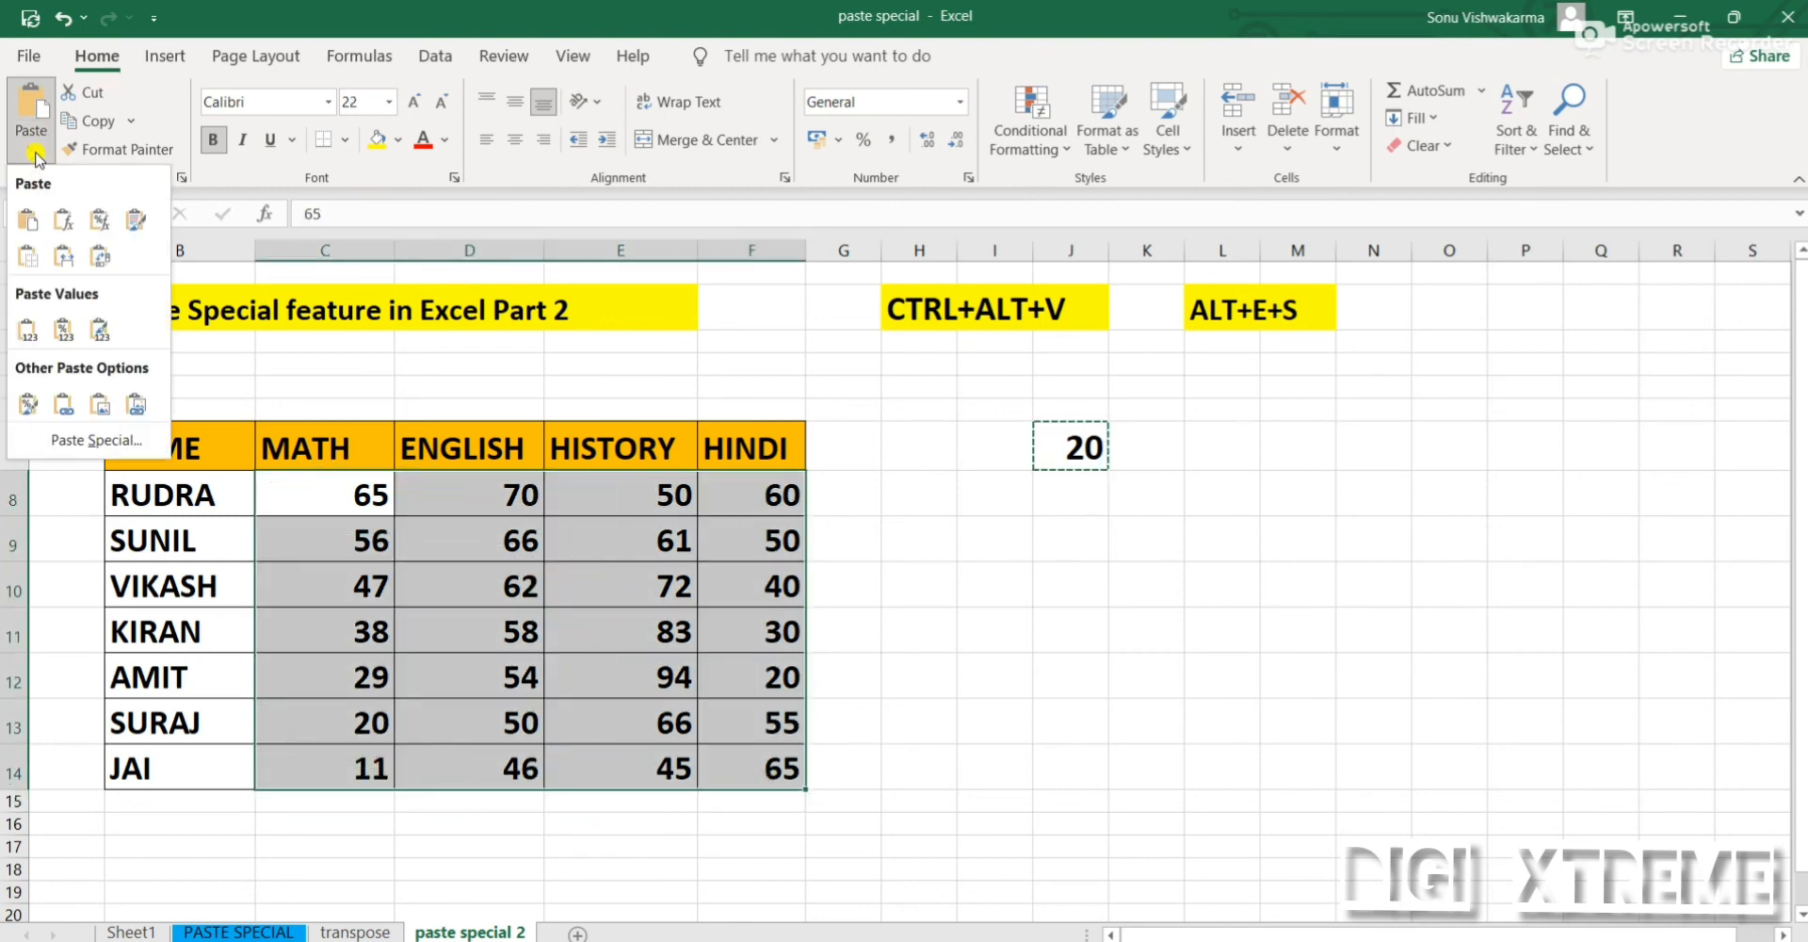
pyautogui.click(89, 440)
pyautogui.click(960, 518)
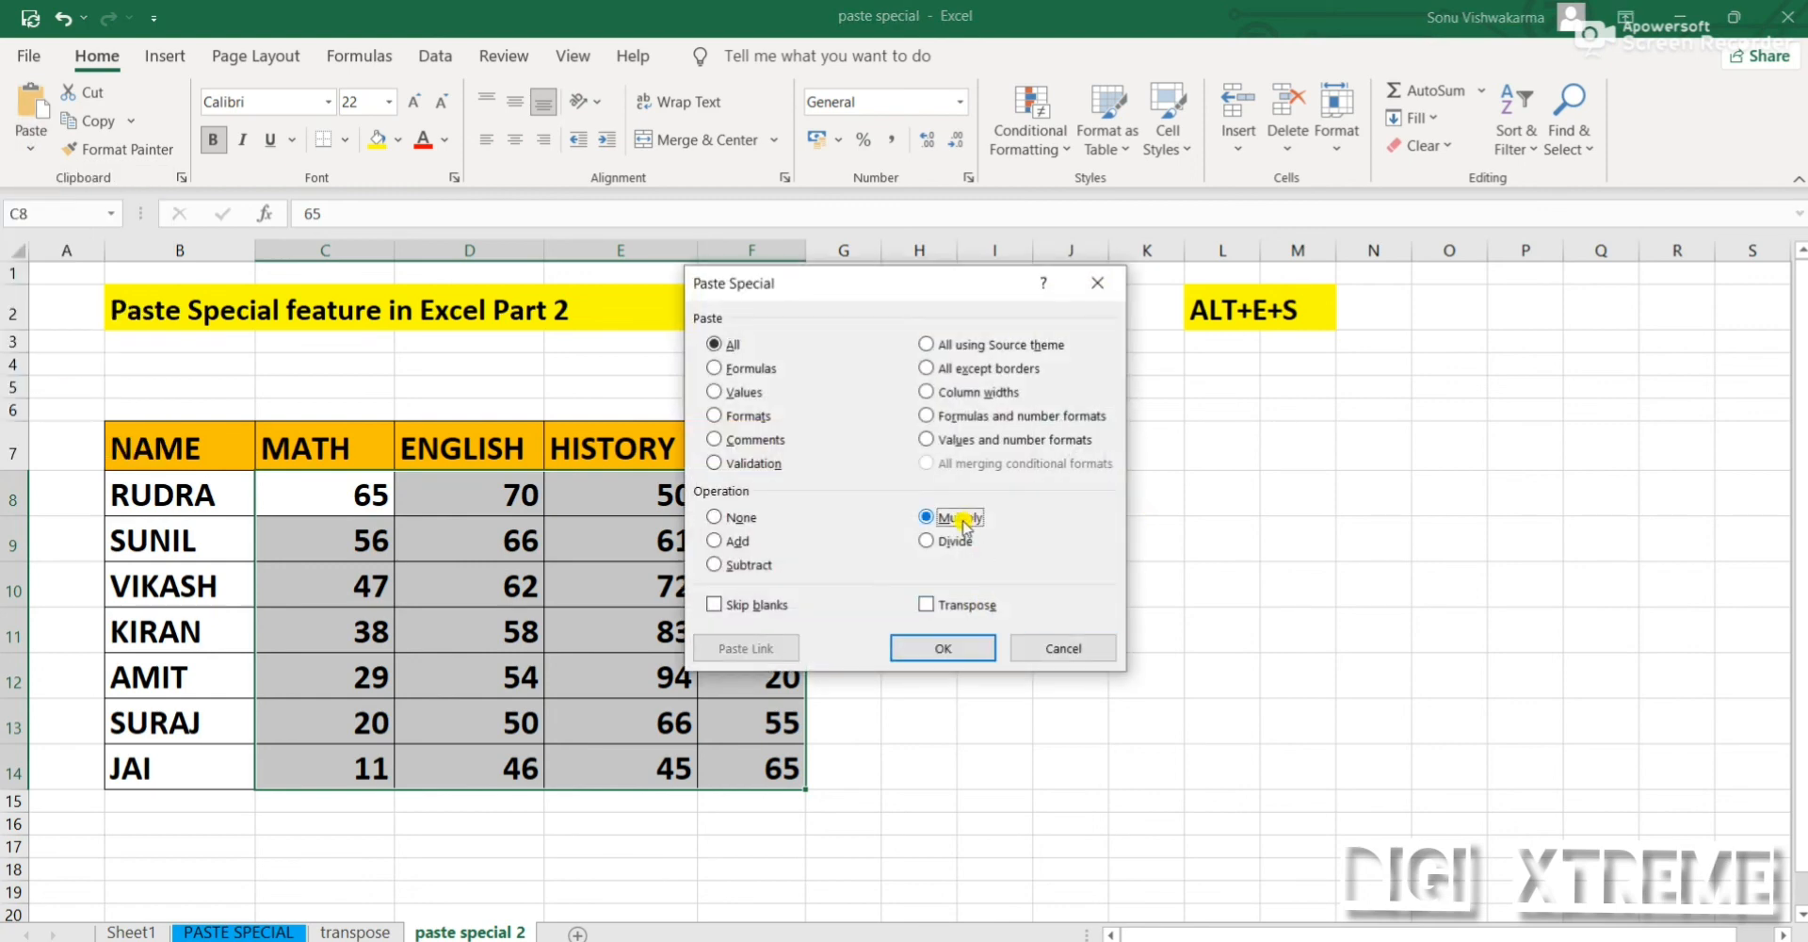
pyautogui.click(943, 652)
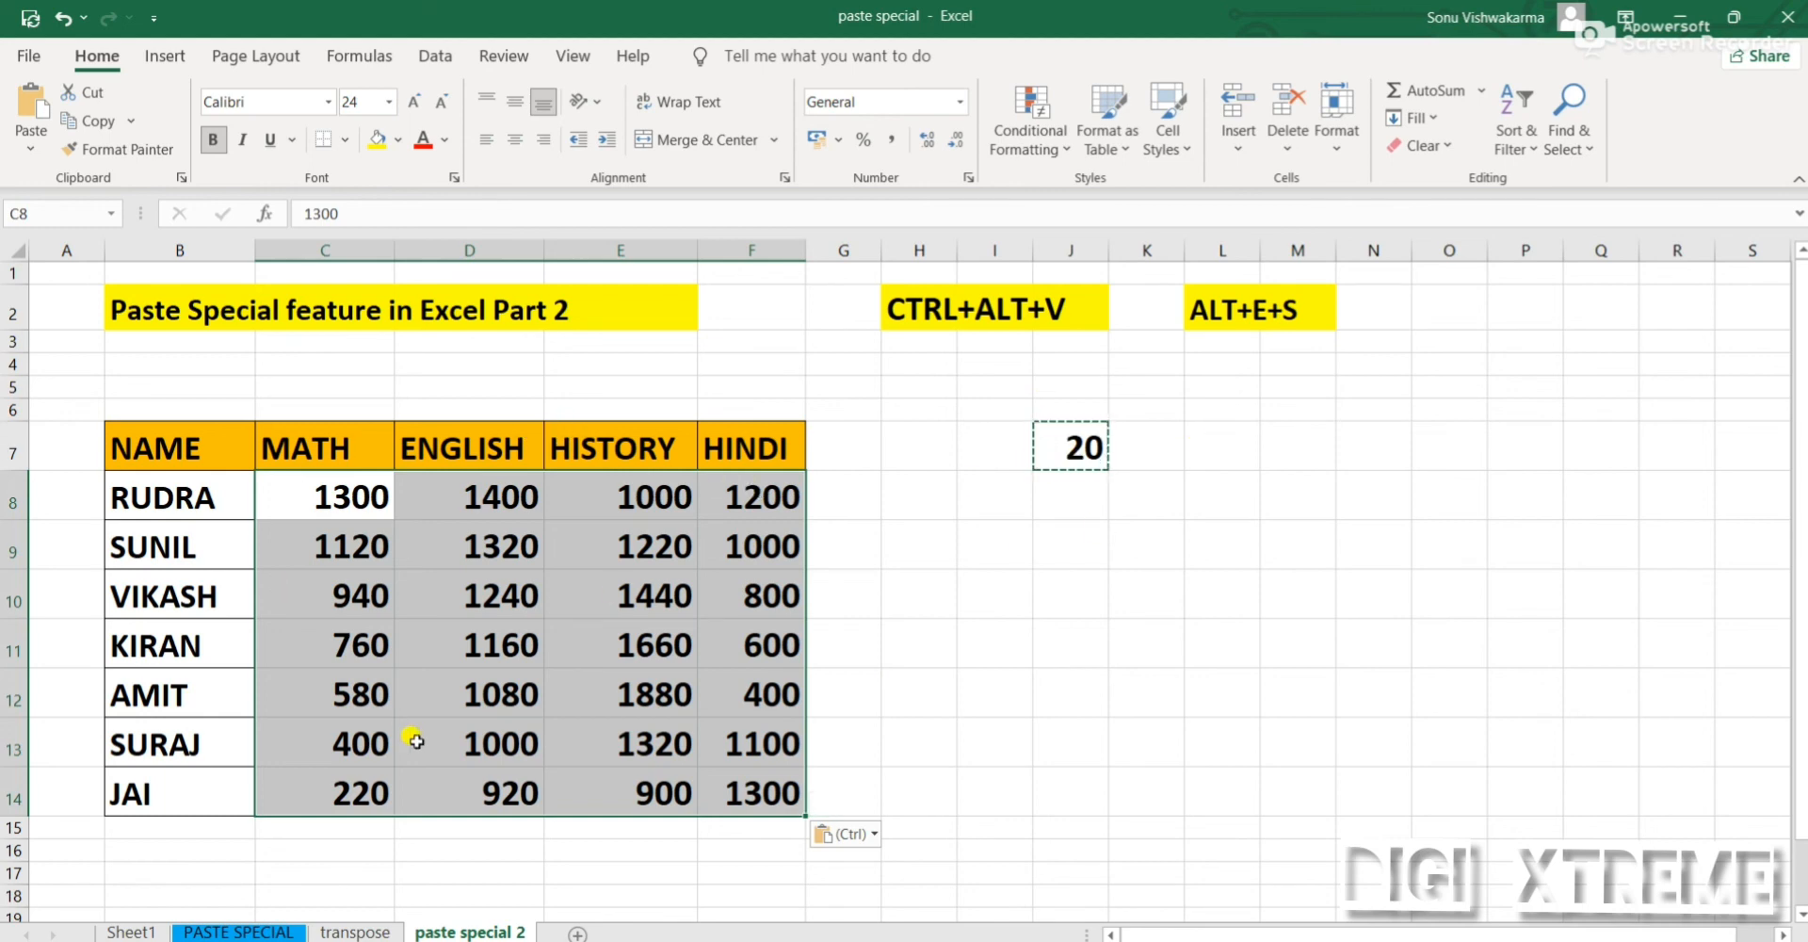
pyautogui.hotkey('ctrl', 'z')
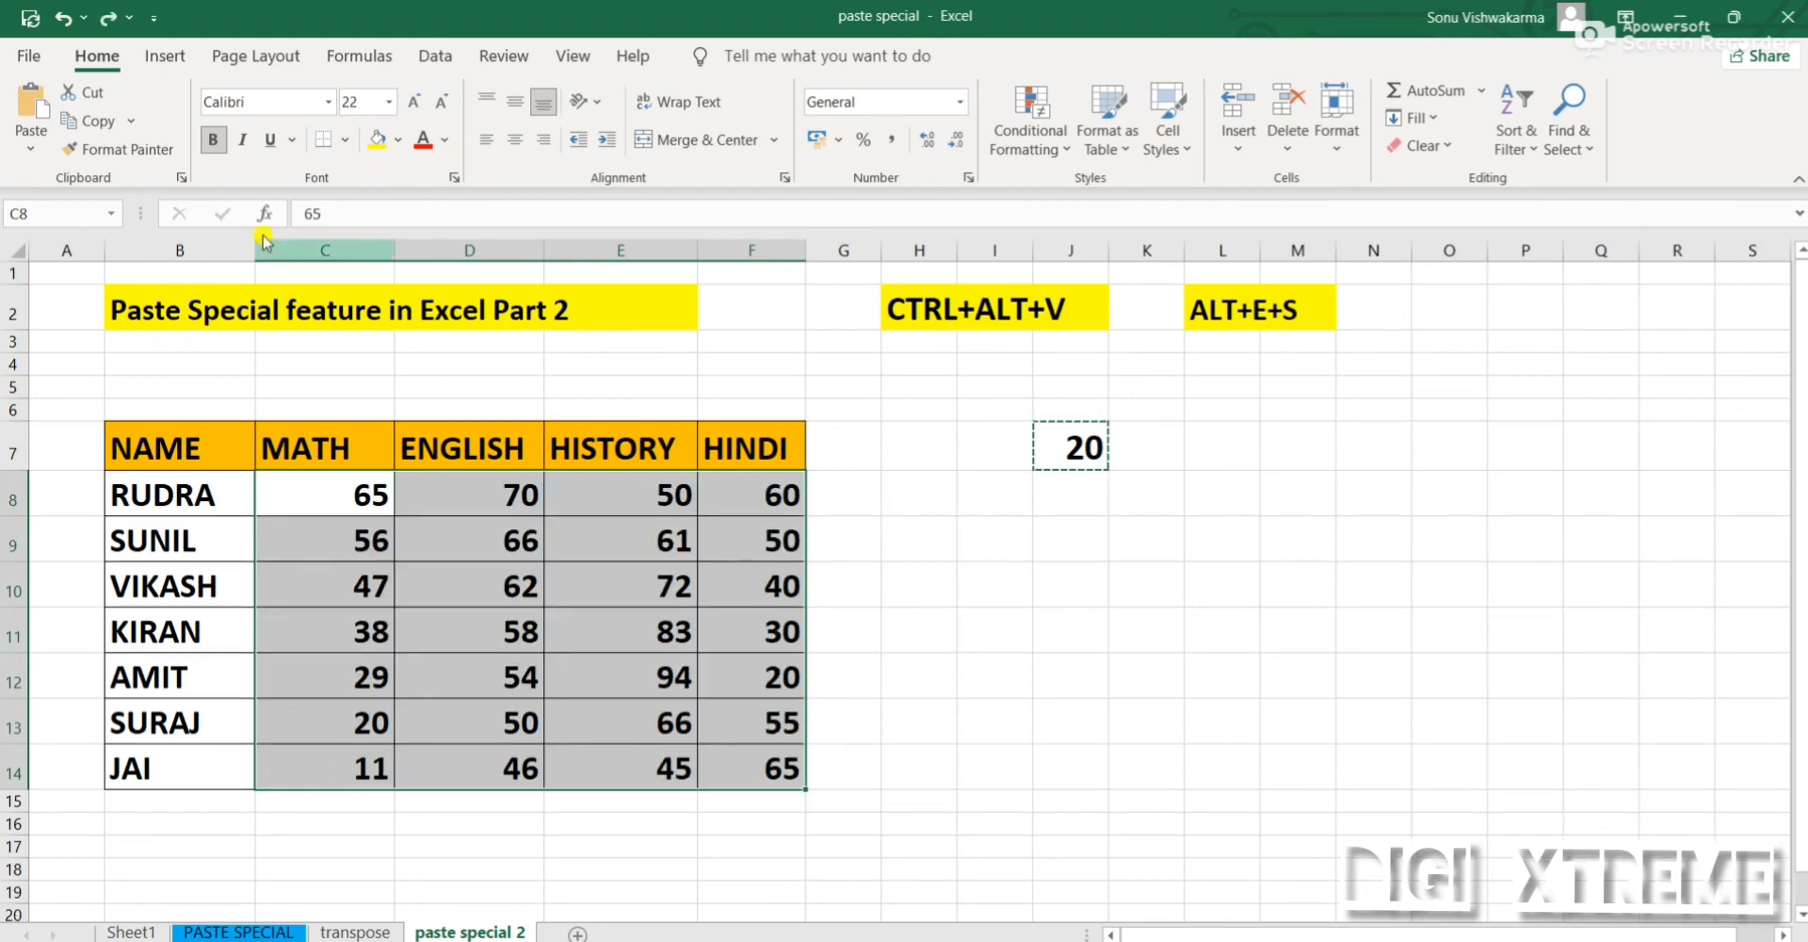
# Divide all marks in C8:F14 by the copied value with the Paste Special Divide operation, and undo the division
pyautogui.click(31, 143)
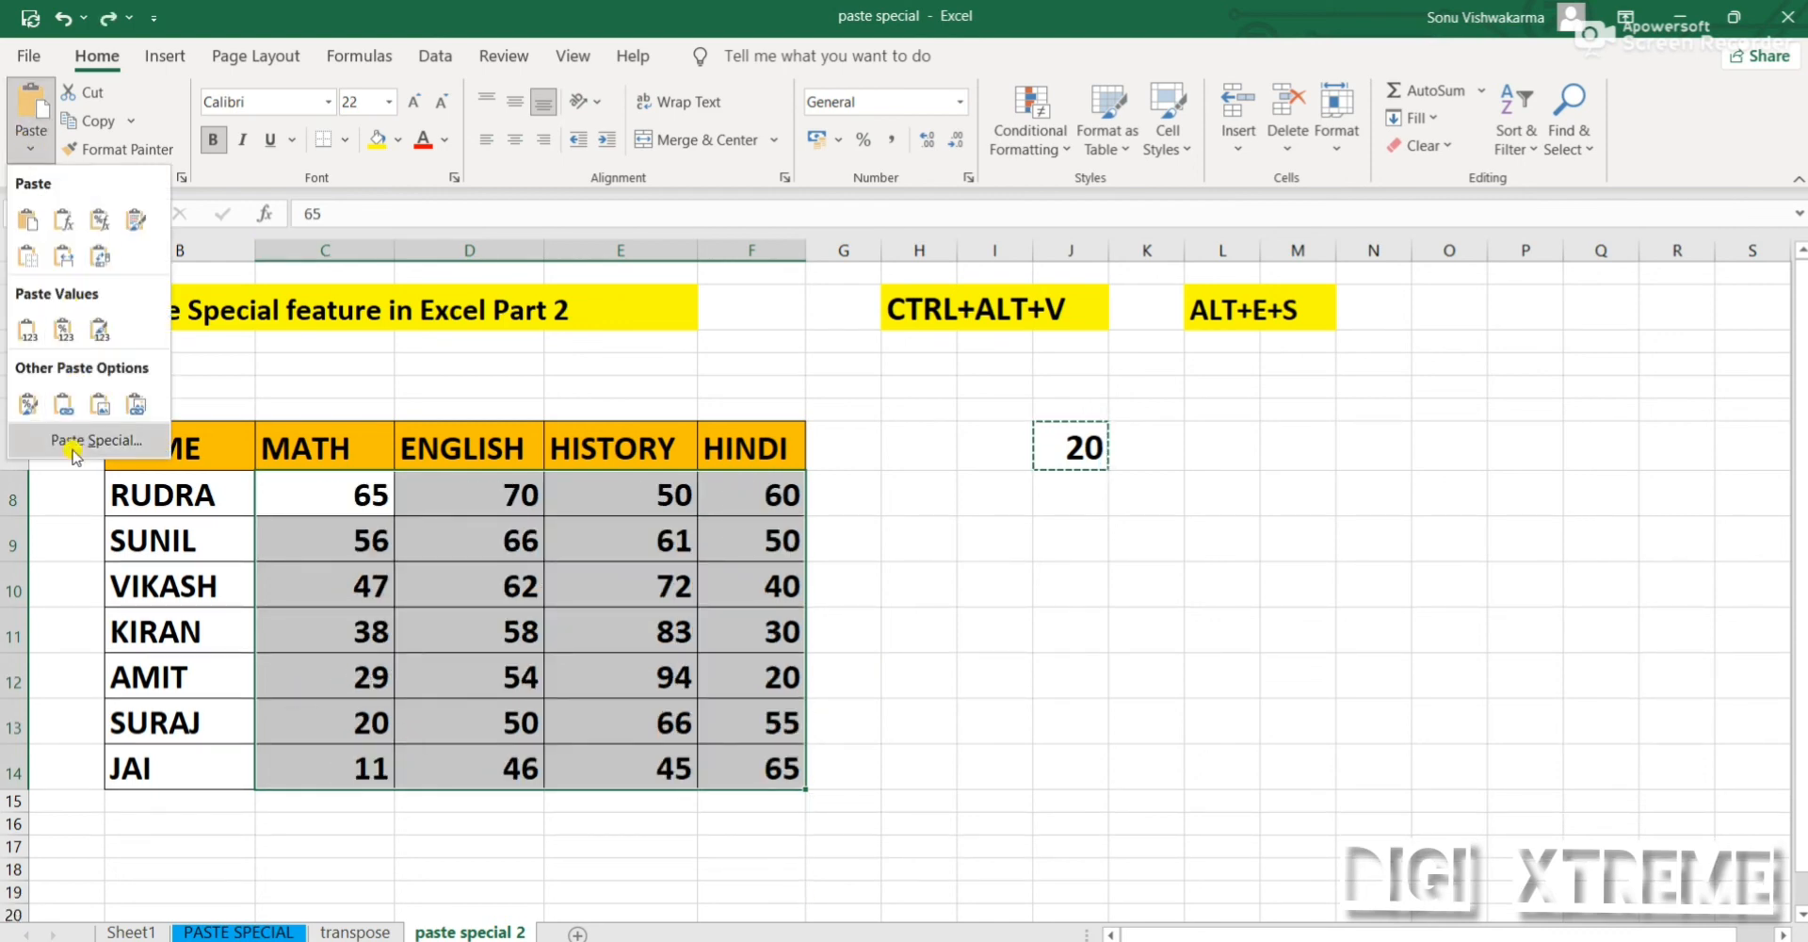
pyautogui.click(74, 443)
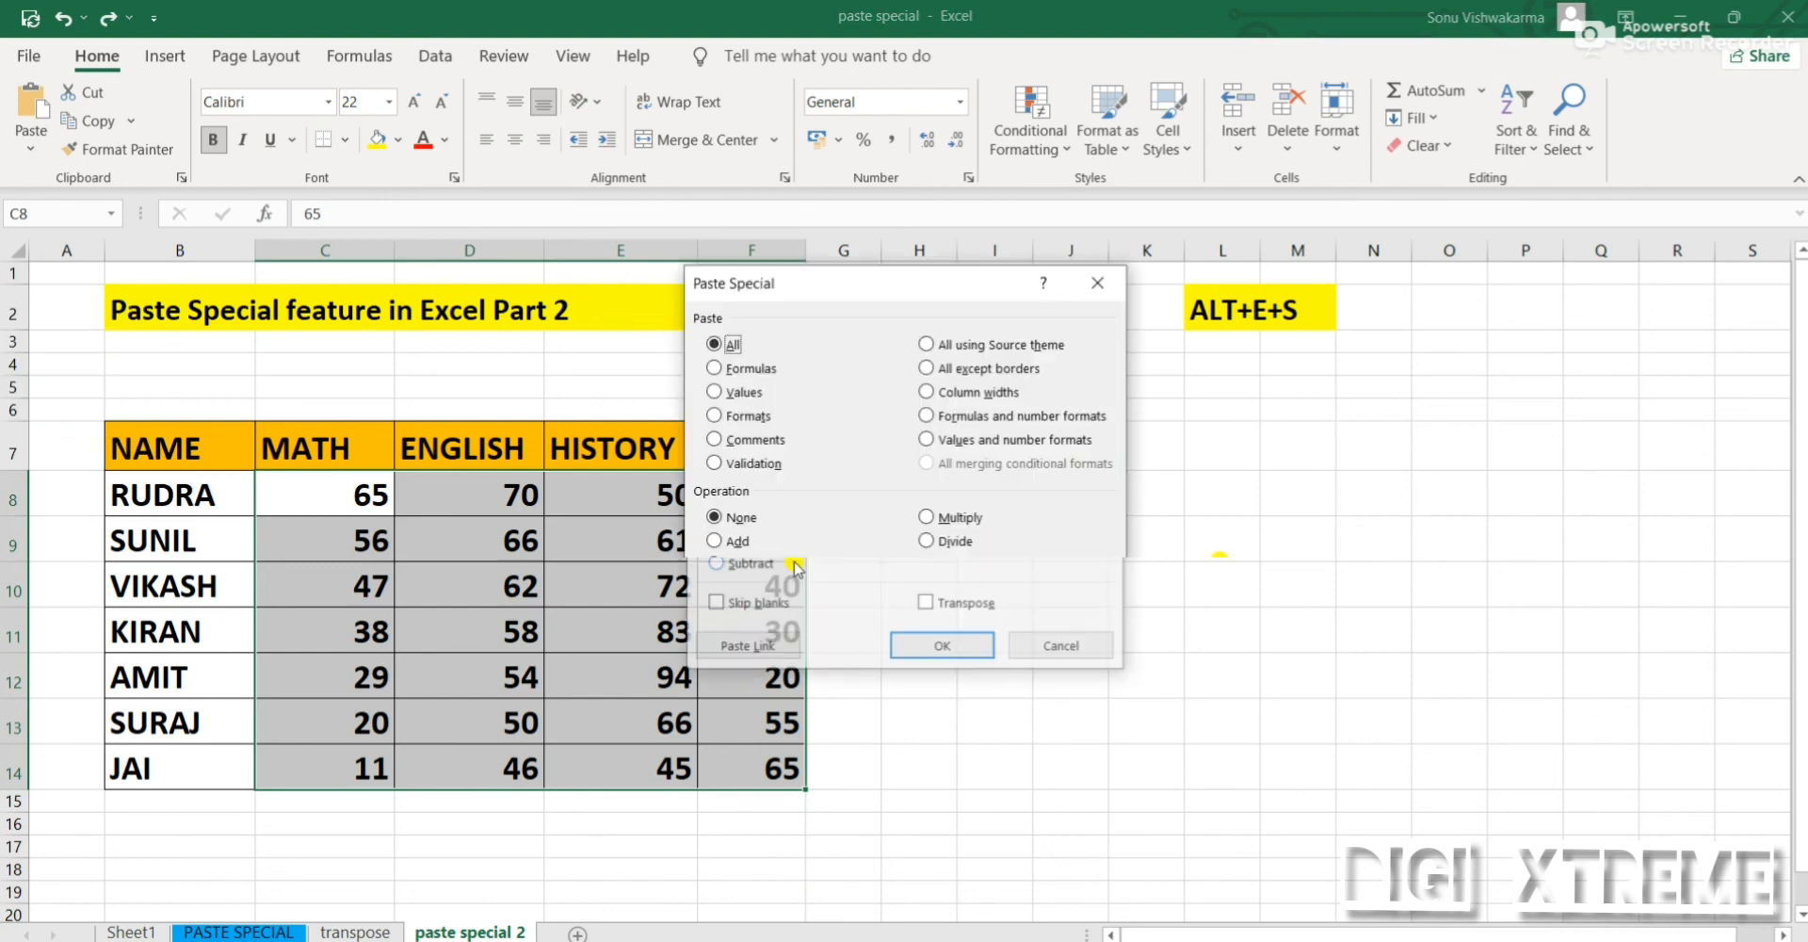
pyautogui.click(937, 543)
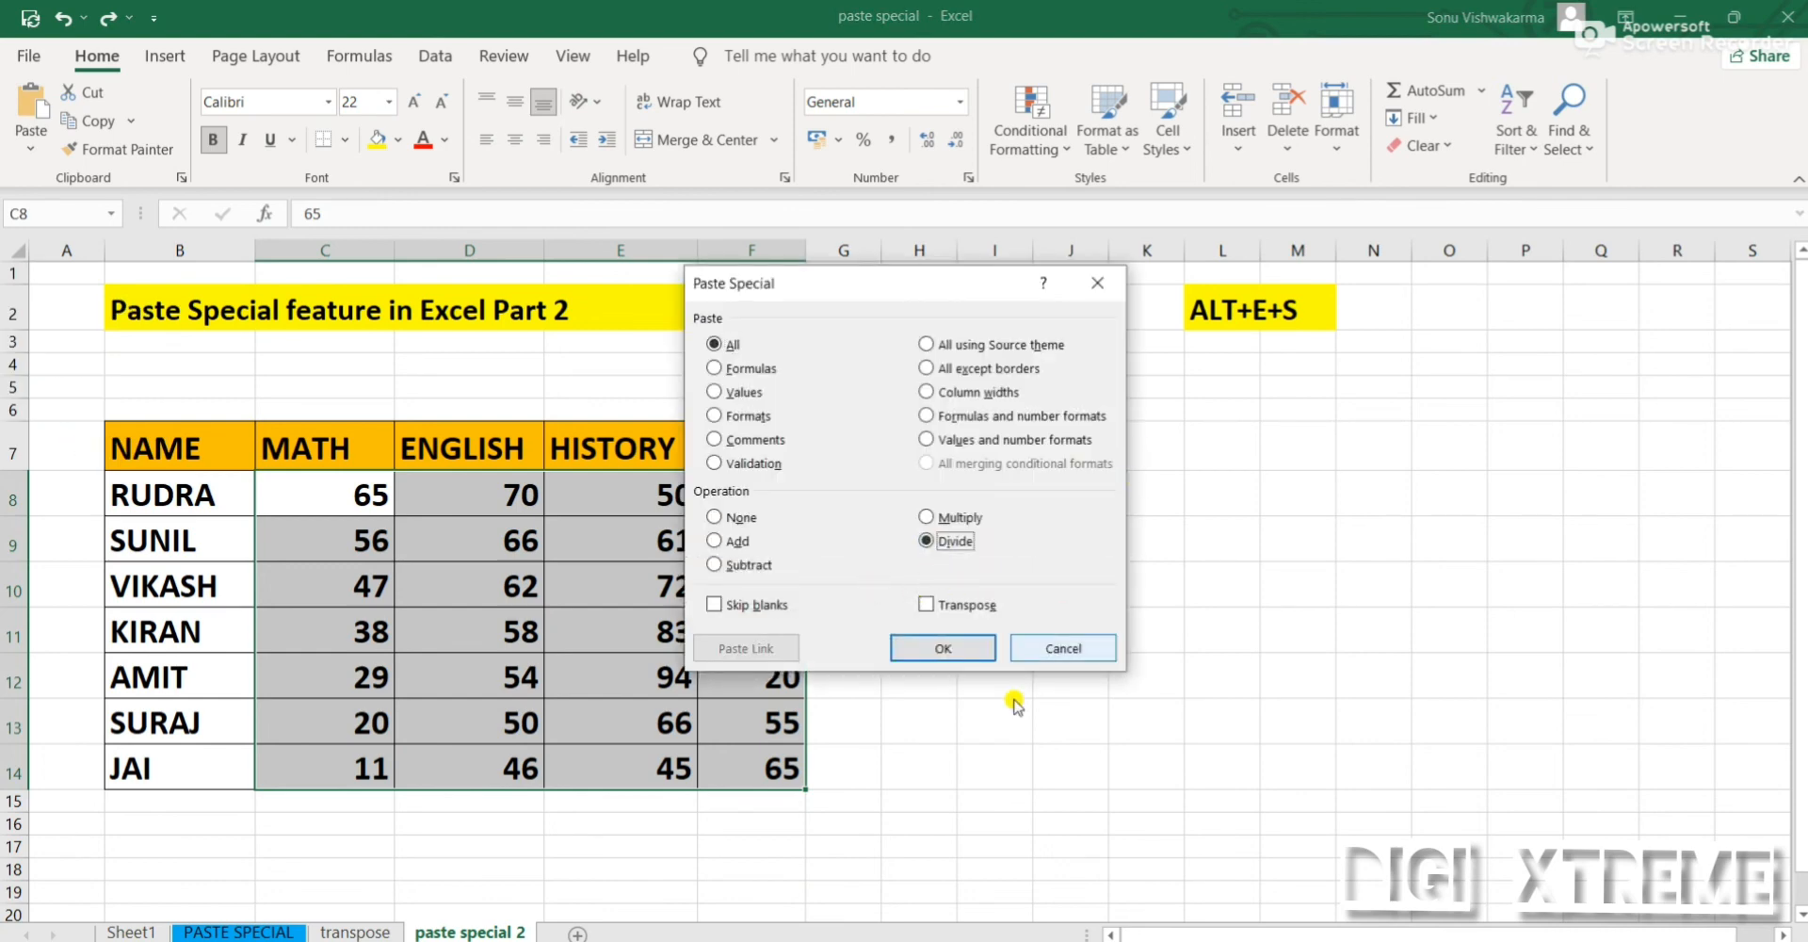
pyautogui.click(932, 646)
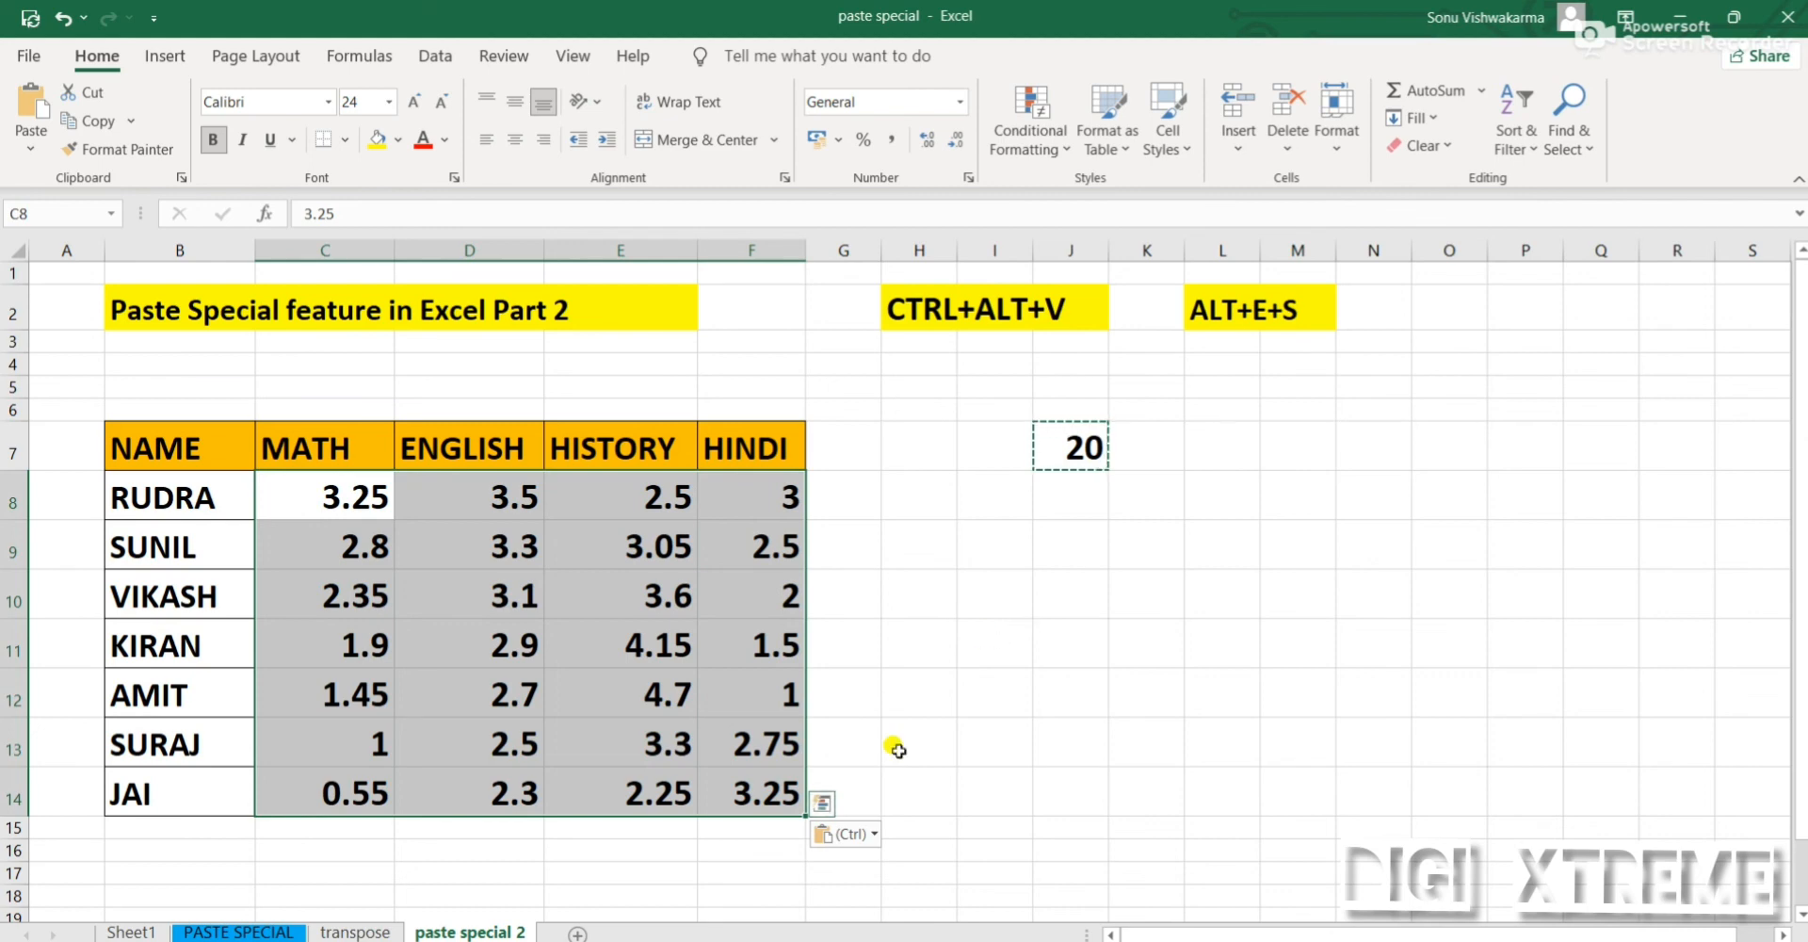
pyautogui.hotkey('ctrl', 'z')
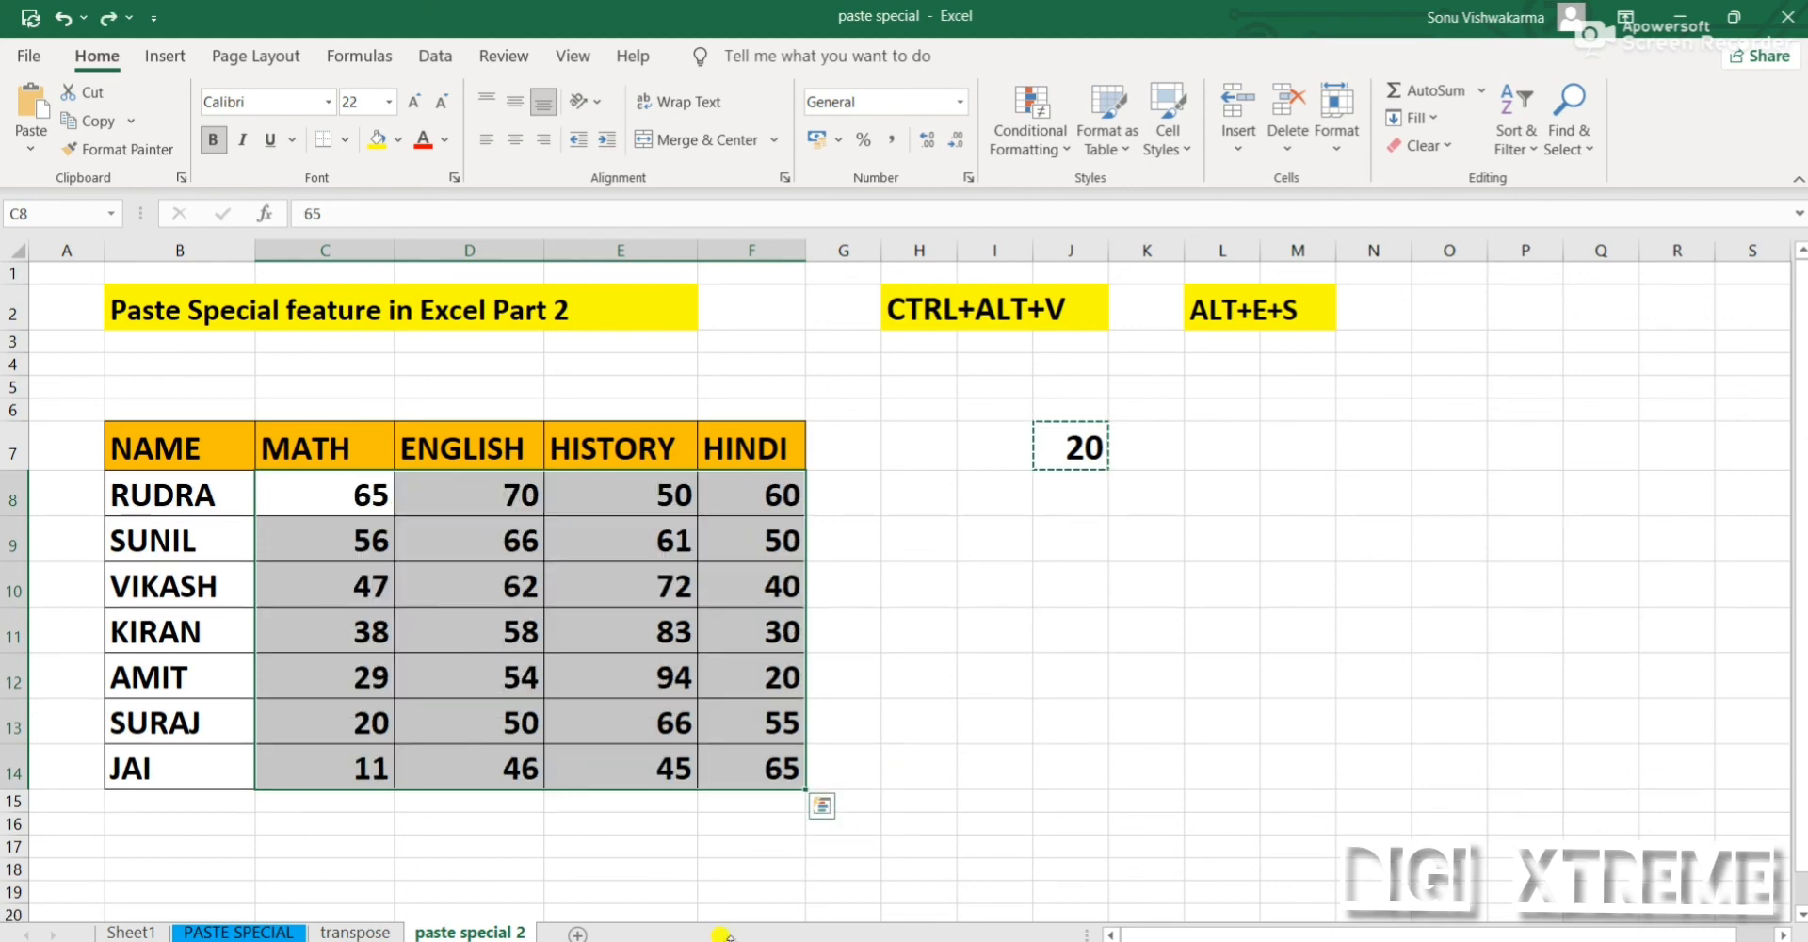
# Review the Paste Special options and the available paste choices for the copied cell, without pasting anything
pyautogui.click(26, 151)
pyautogui.click(95, 433)
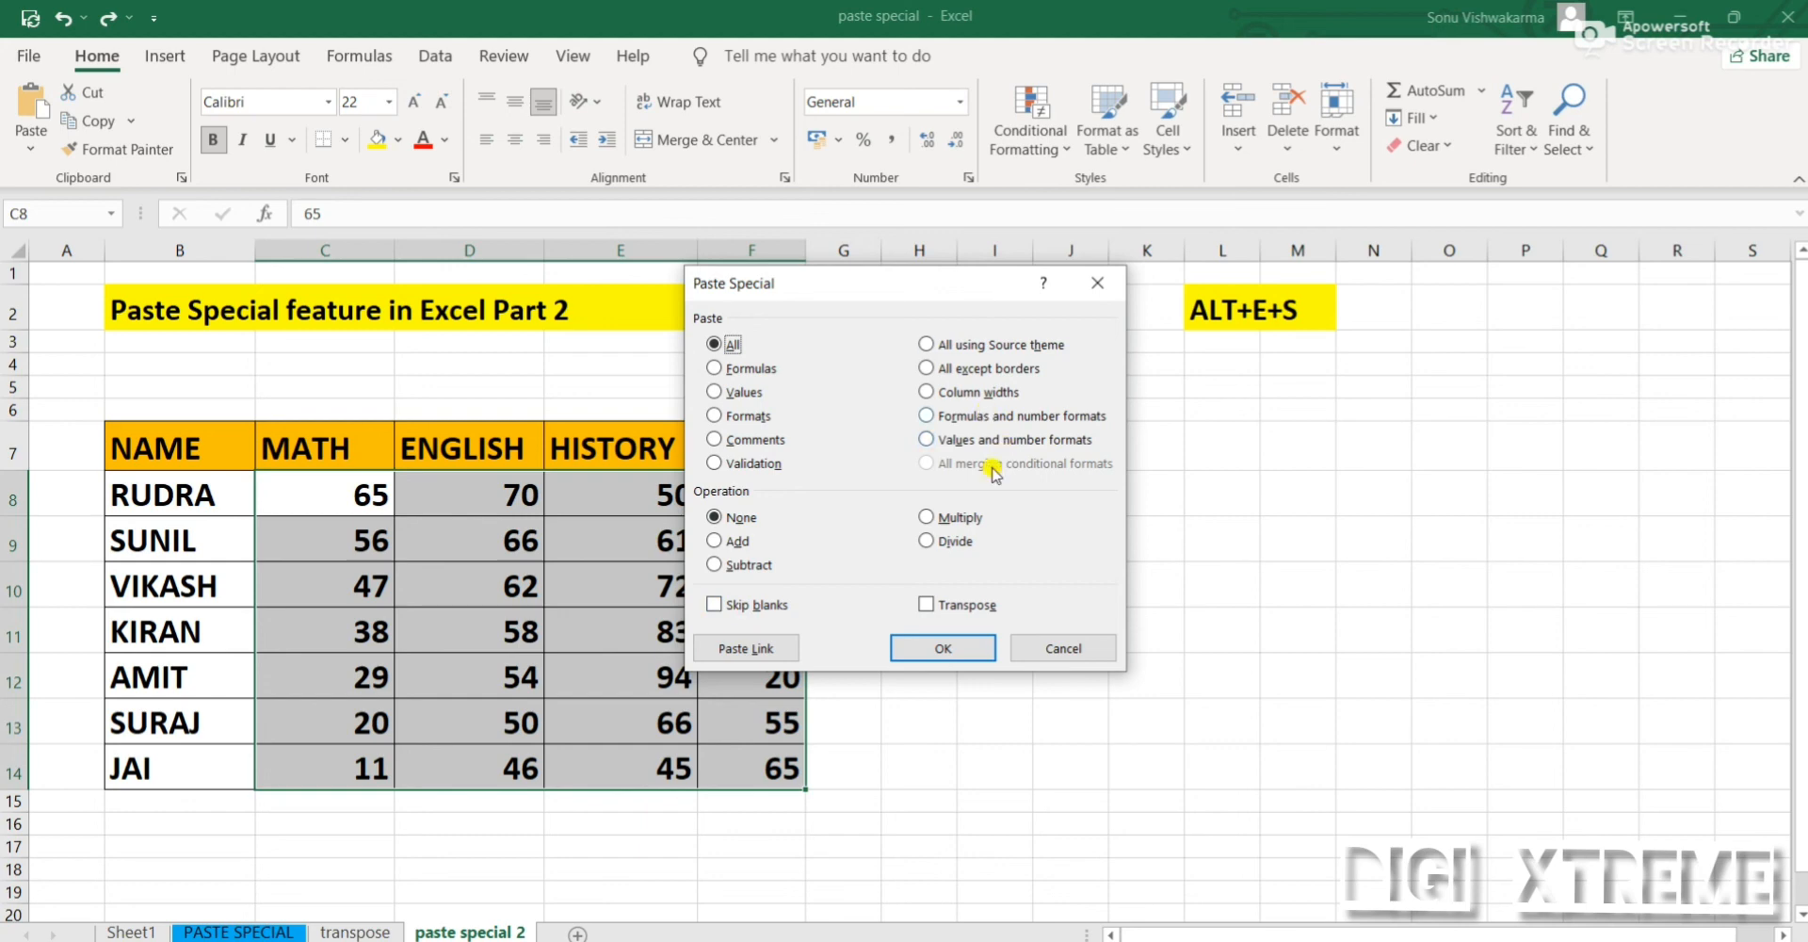
pyautogui.click(1070, 646)
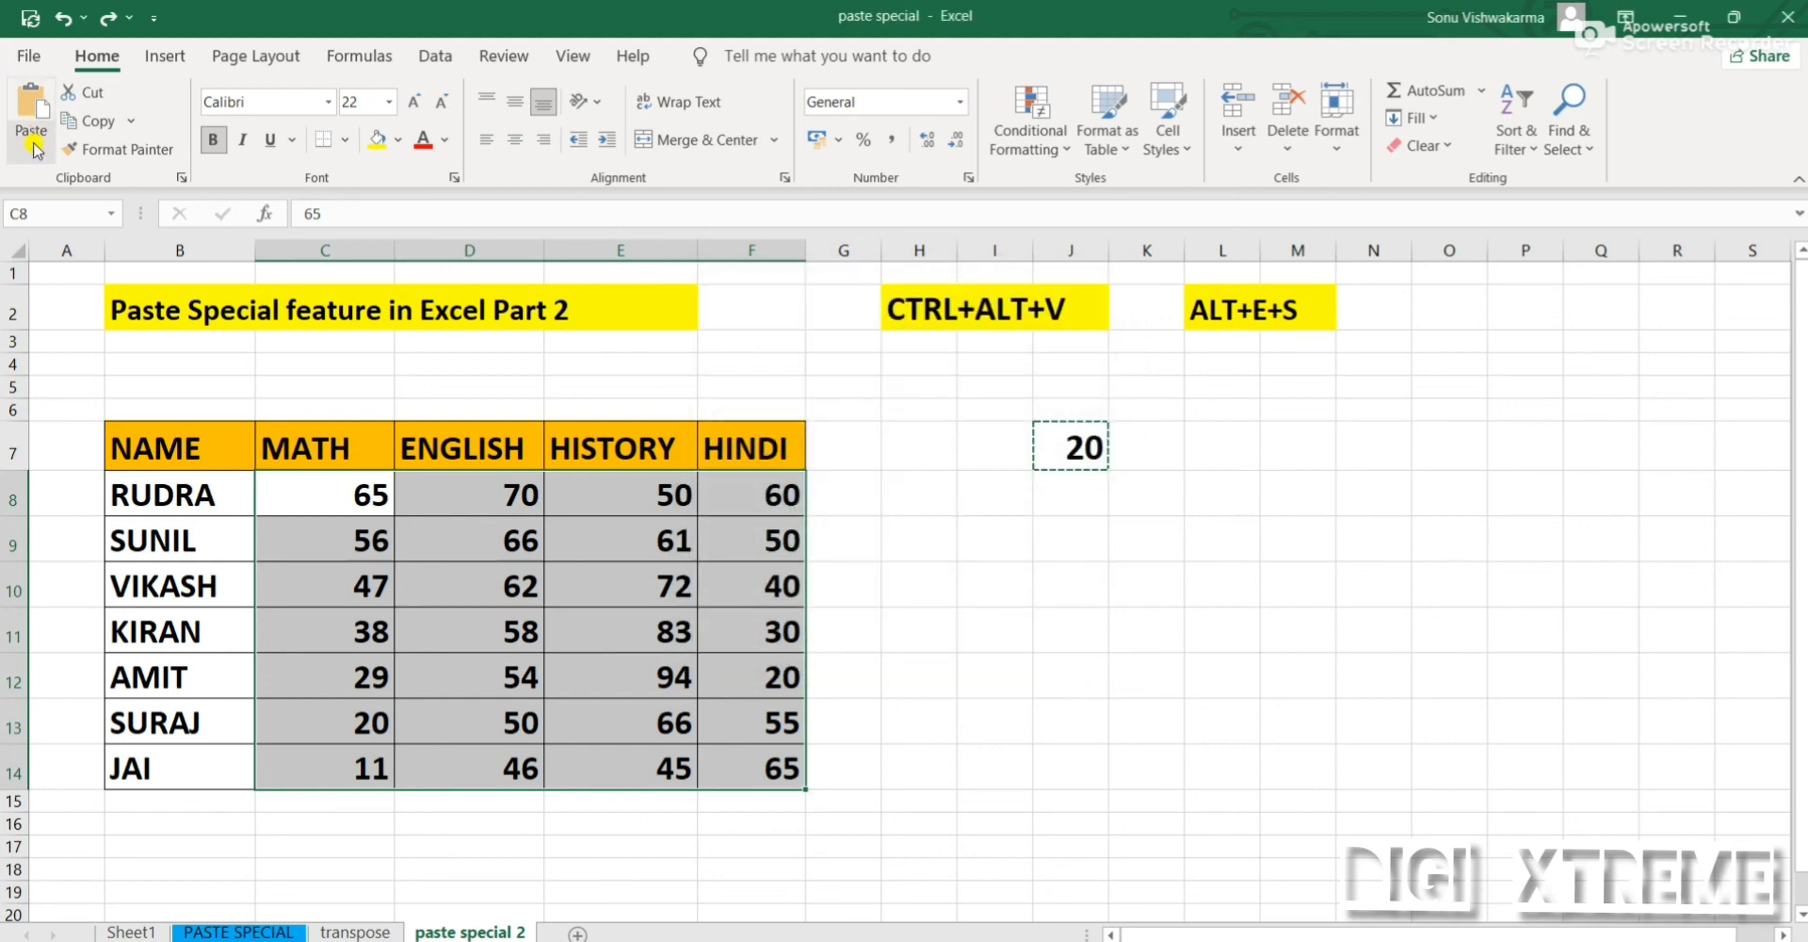
pyautogui.click(35, 150)
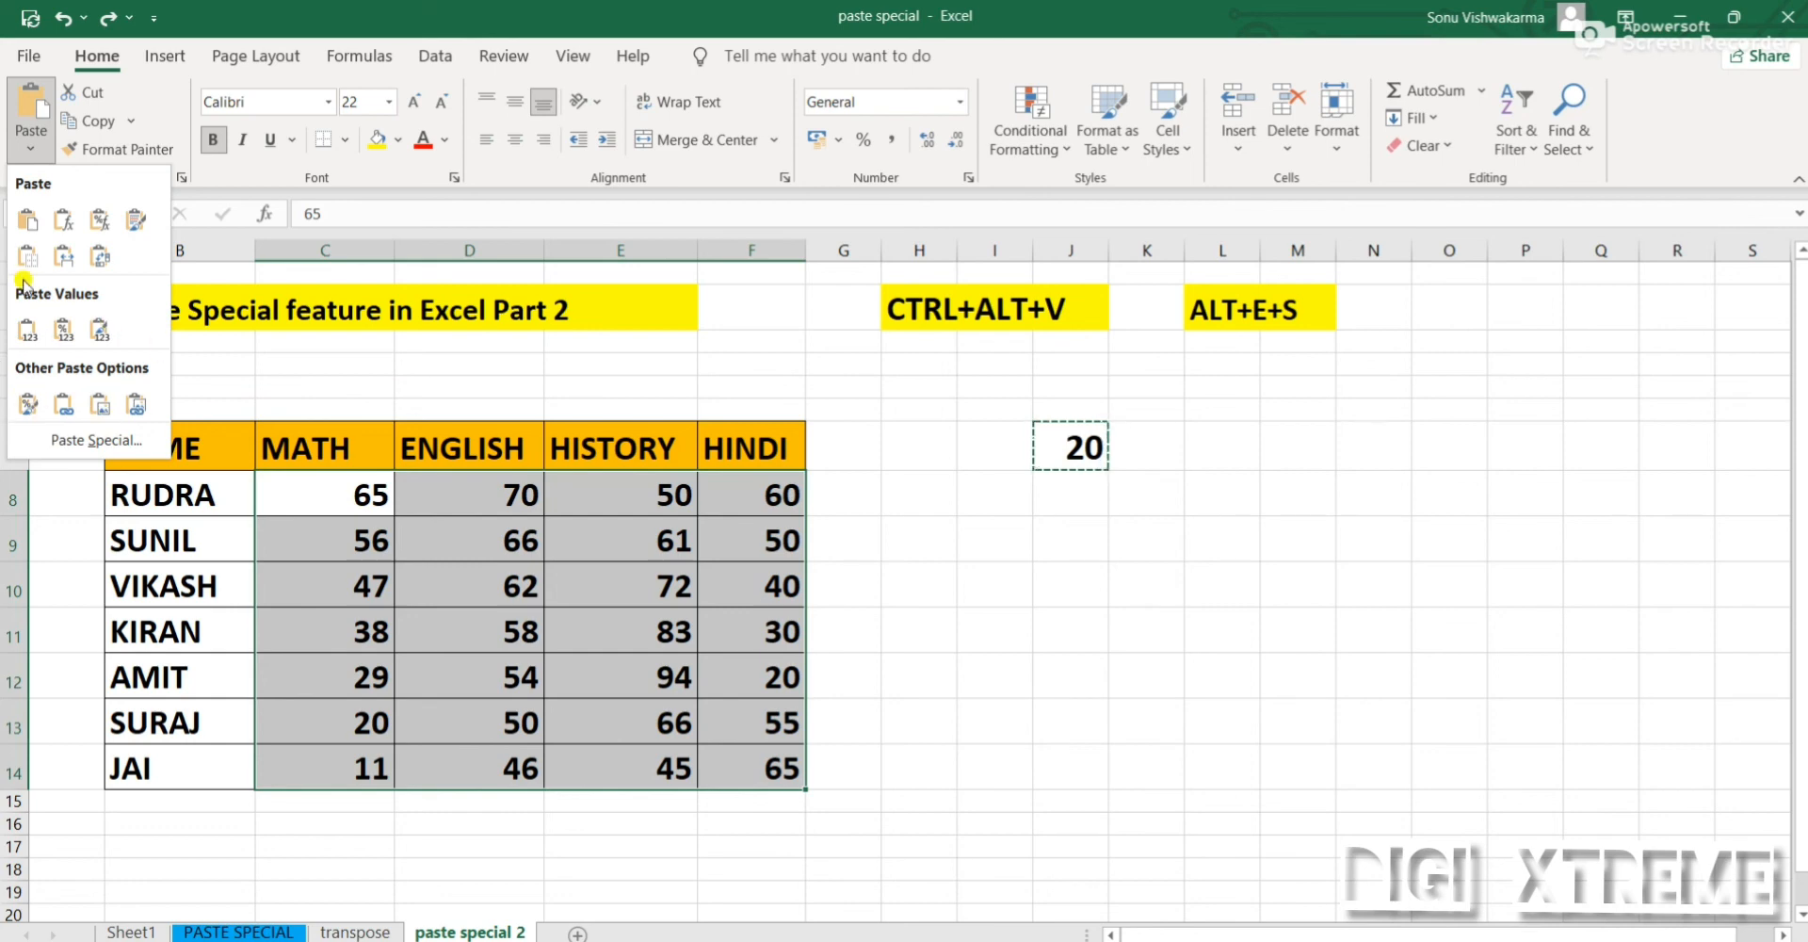
pyautogui.click(840, 392)
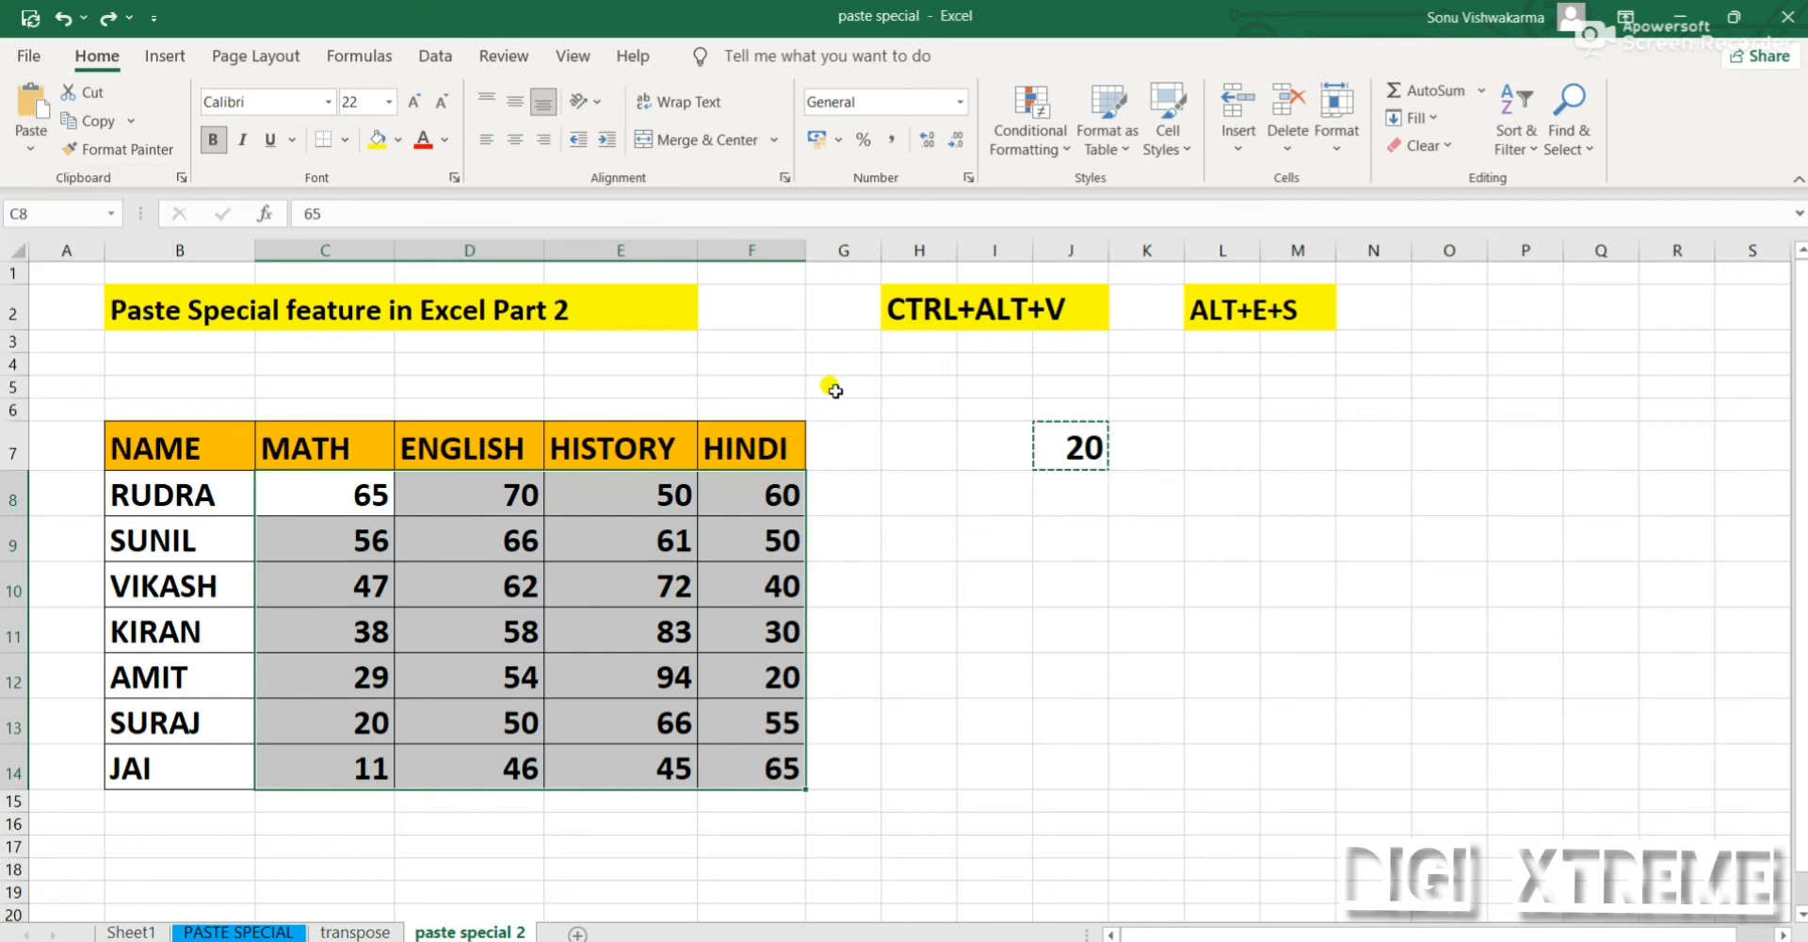